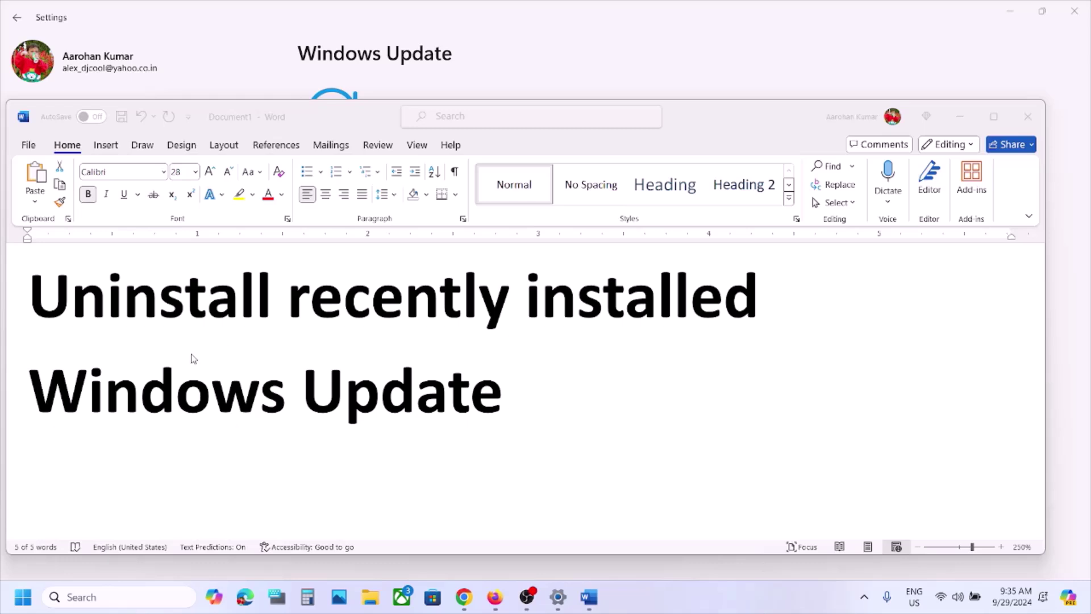
- Uninstall the Windows update KB5043145 from the installed updates in the Windows Update history
{"action": "triple_click", "coordinate": [25, 311]}
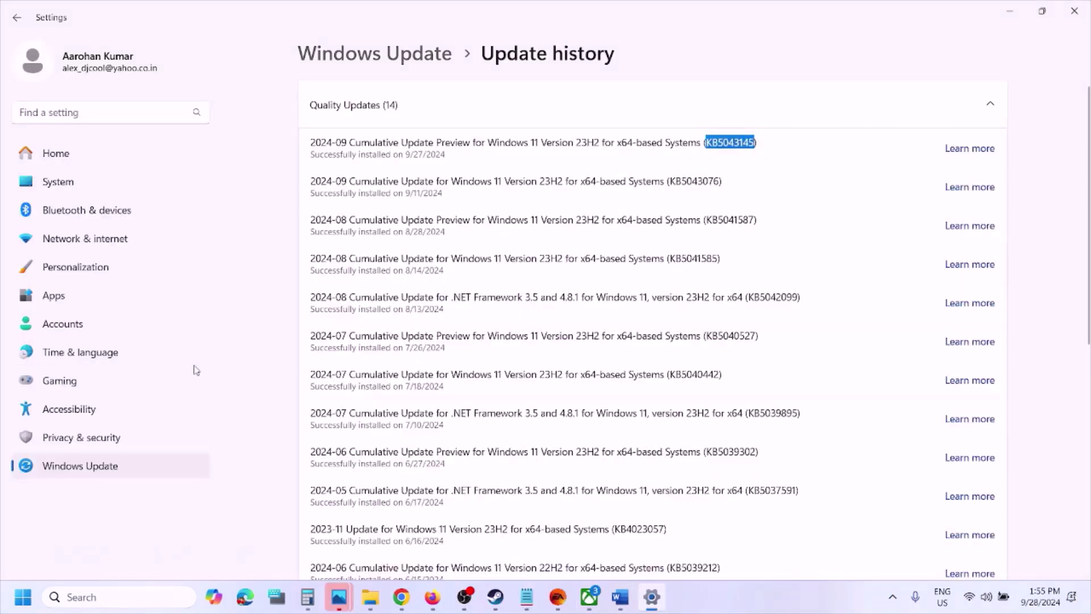
{"action": "left_click", "coordinate": [117, 466]}
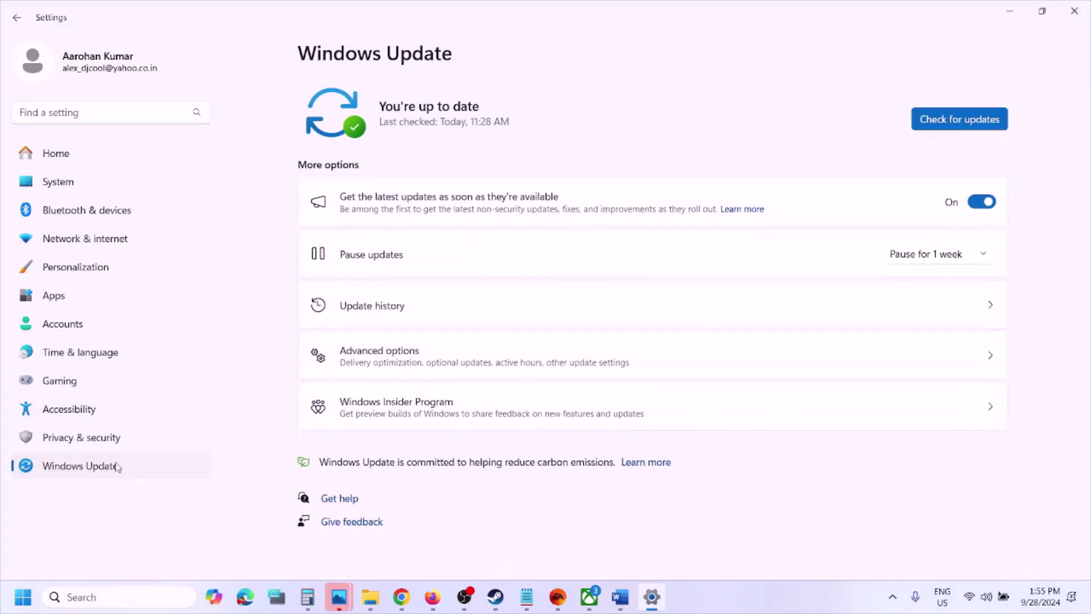
{"action": "left_click", "coordinate": [453, 305]}
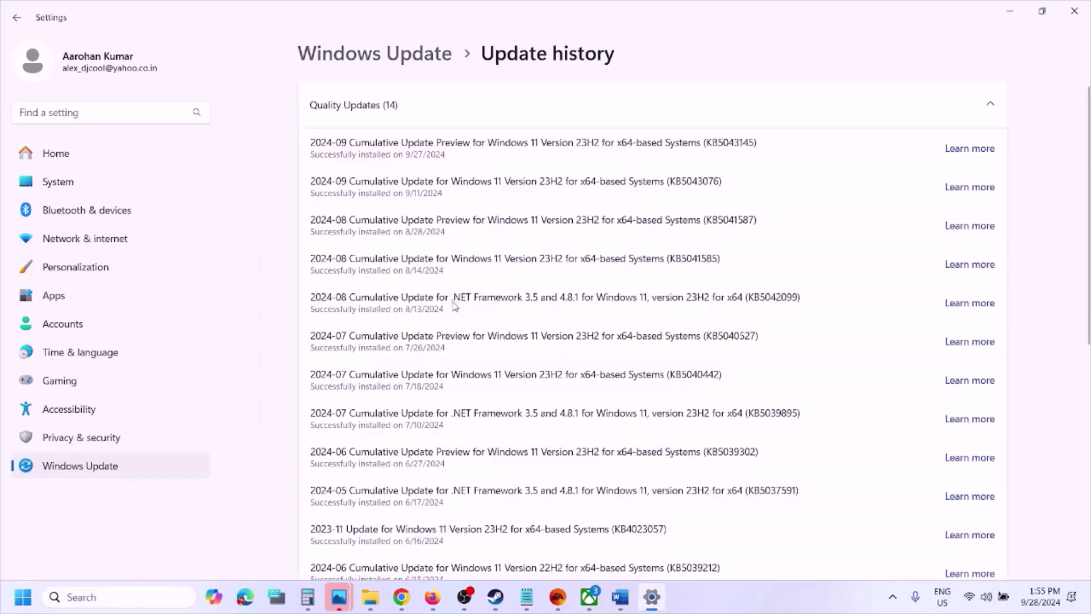
{"action": "scroll", "coordinate": [453, 302], "scroll_direction": "down", "scroll_amount": 6}
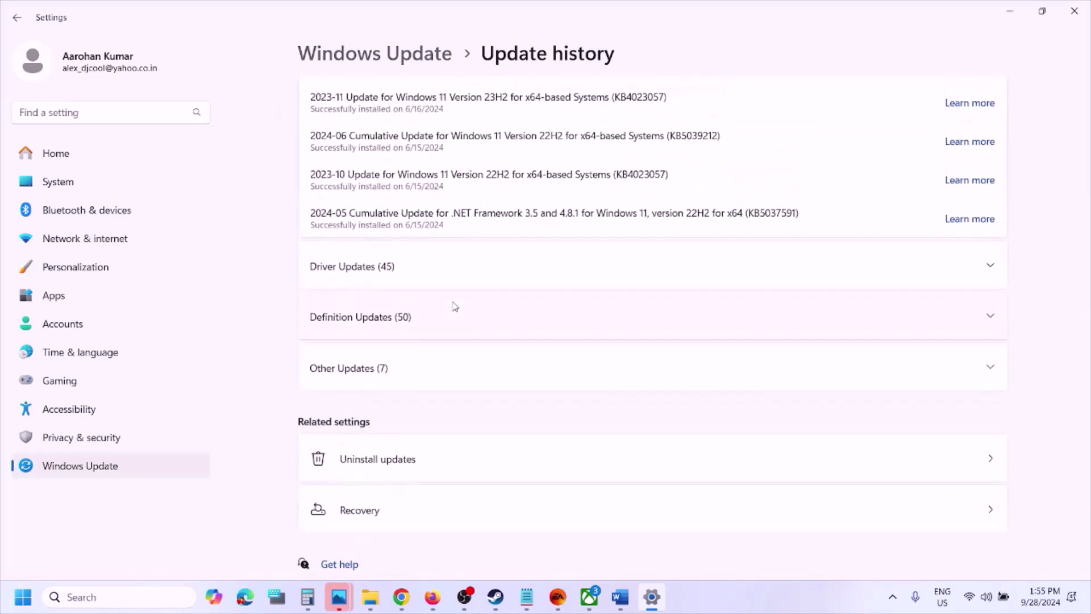
{"action": "left_click", "coordinate": [392, 464]}
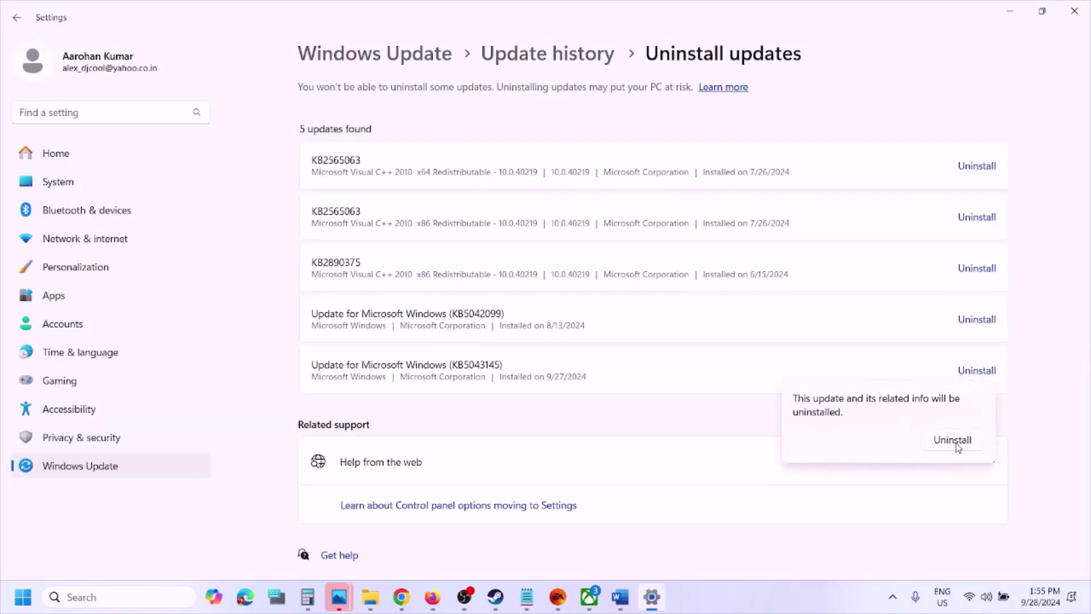
{"action": "left_click", "coordinate": [965, 443]}
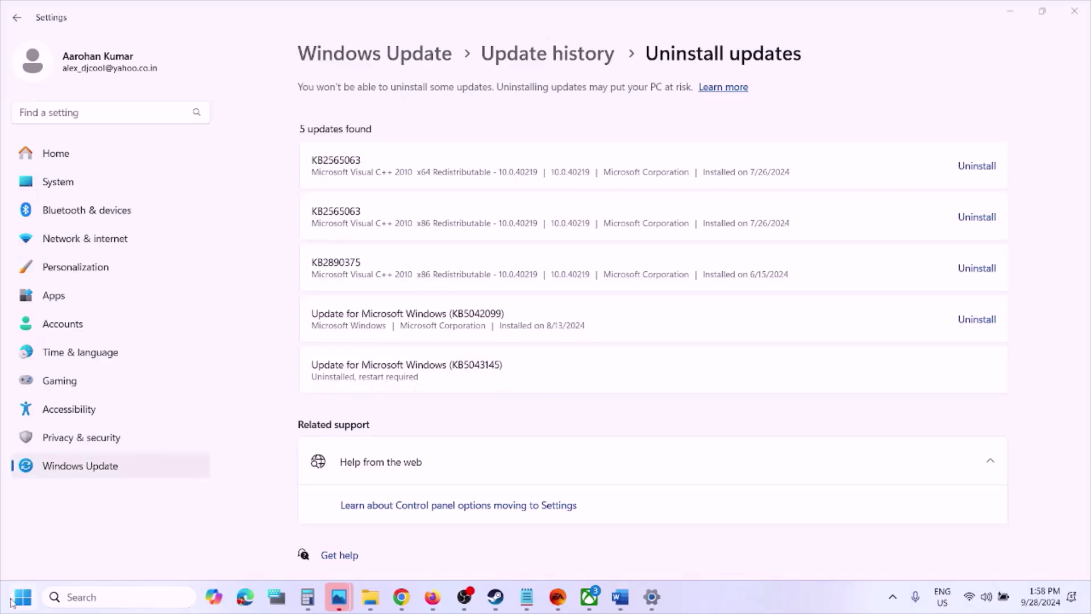
- Show the computer's power options, including Restart, and dismiss them without choosing one
{"action": "left_click", "coordinate": [12, 603]}
{"action": "left_click", "coordinate": [413, 548]}
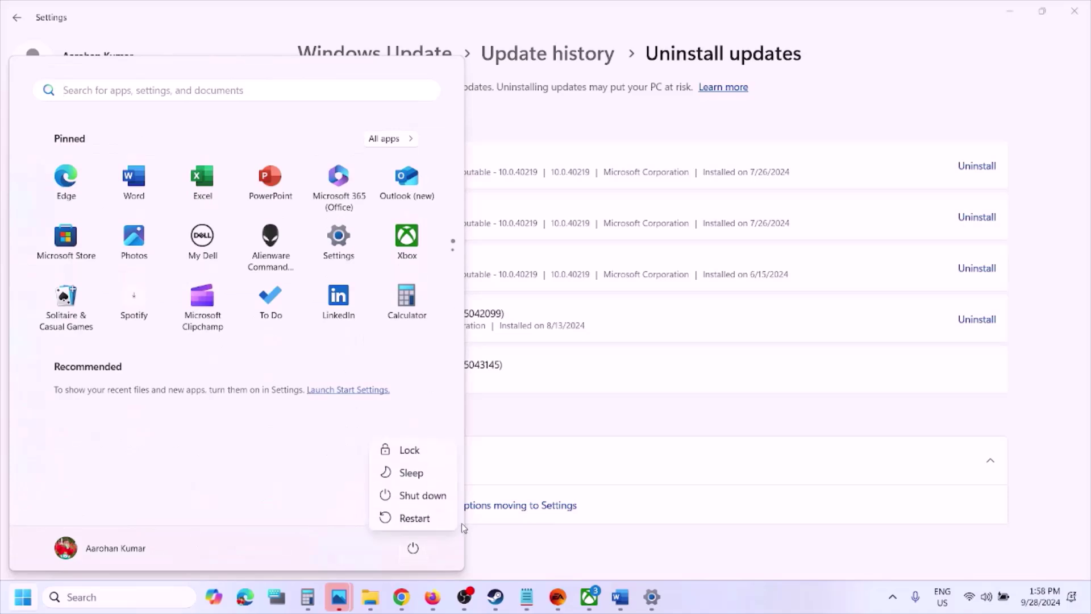
{"action": "left_click", "coordinate": [657, 568]}
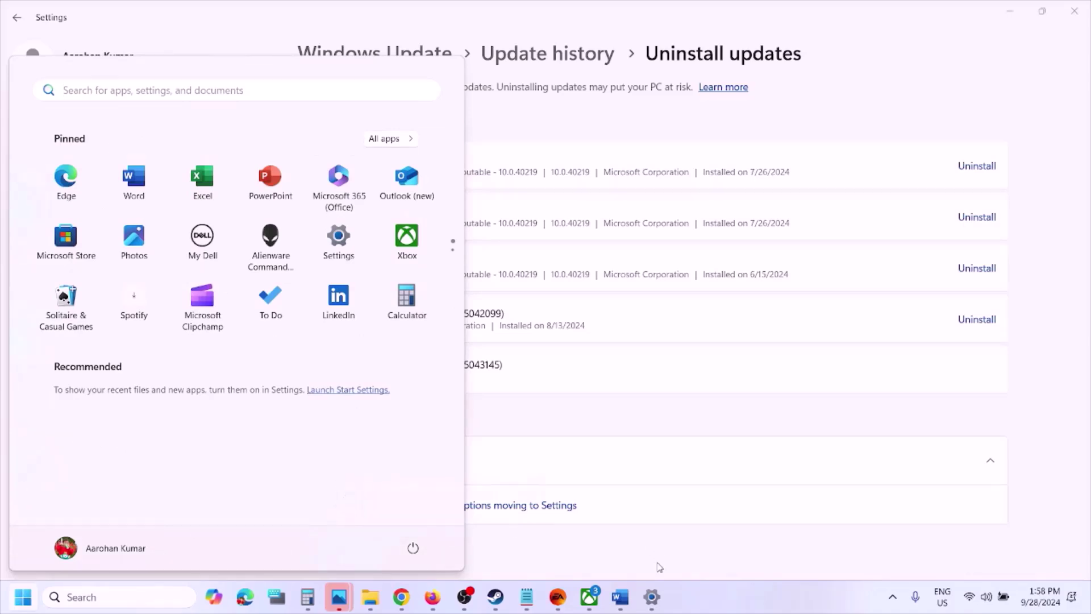
- Pause Windows updates for 1 week and view the available extension lengths
{"action": "left_click", "coordinate": [120, 467]}
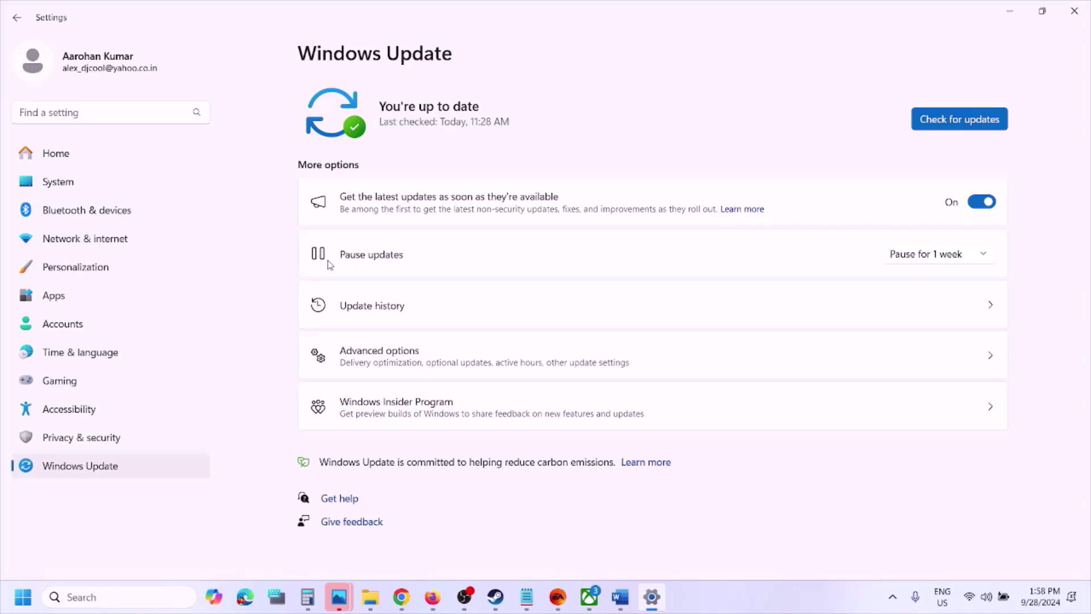
{"action": "left_click", "coordinate": [945, 261]}
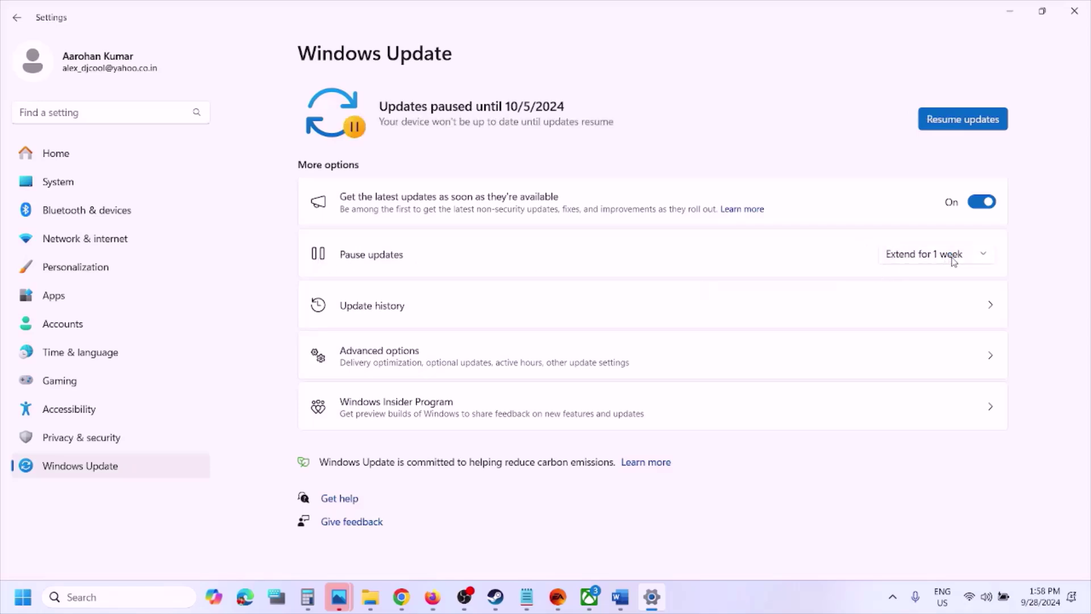
{"action": "left_click", "coordinate": [985, 258]}
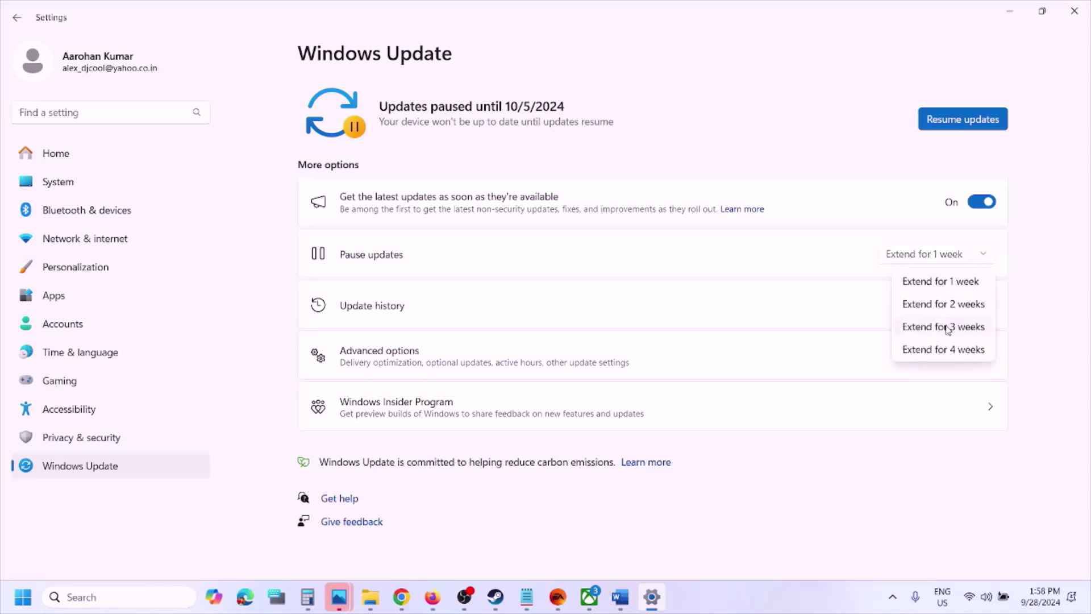
{"action": "left_click", "coordinate": [835, 110]}
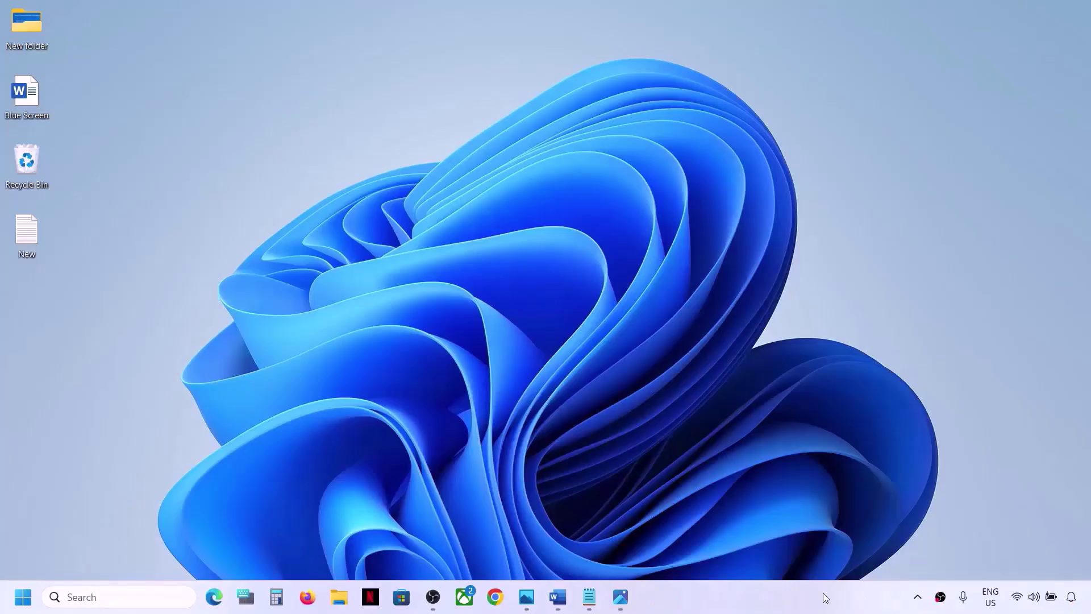
- Show Step 1 of the Blue Screen document in Word, then check for Windows updates in Settings
{"action": "left_click", "coordinate": [557, 597]}
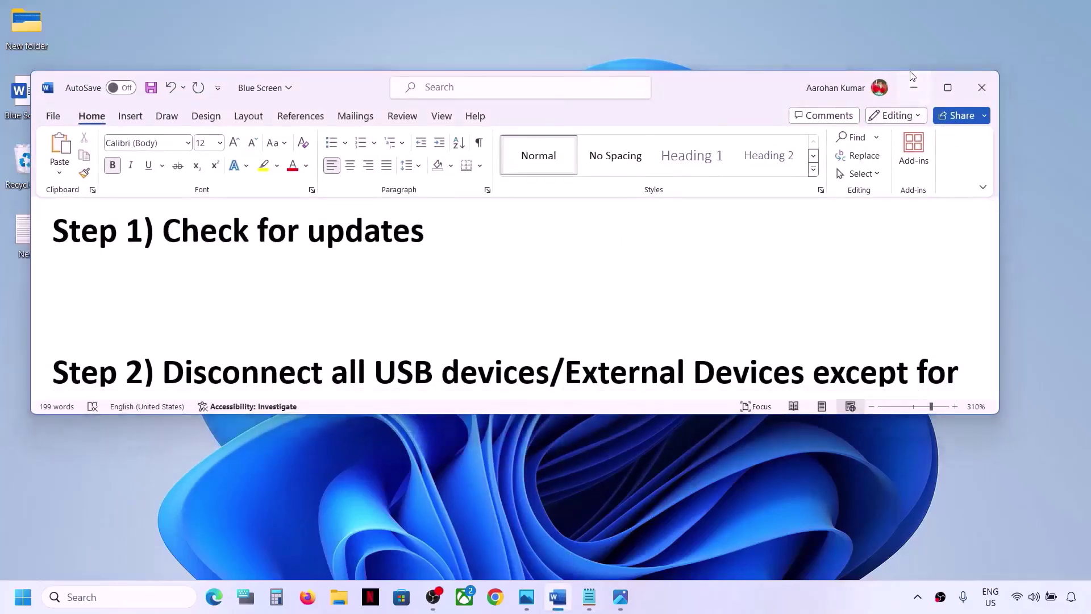
{"action": "left_click", "coordinate": [913, 86]}
{"action": "left_click", "coordinate": [22, 597]}
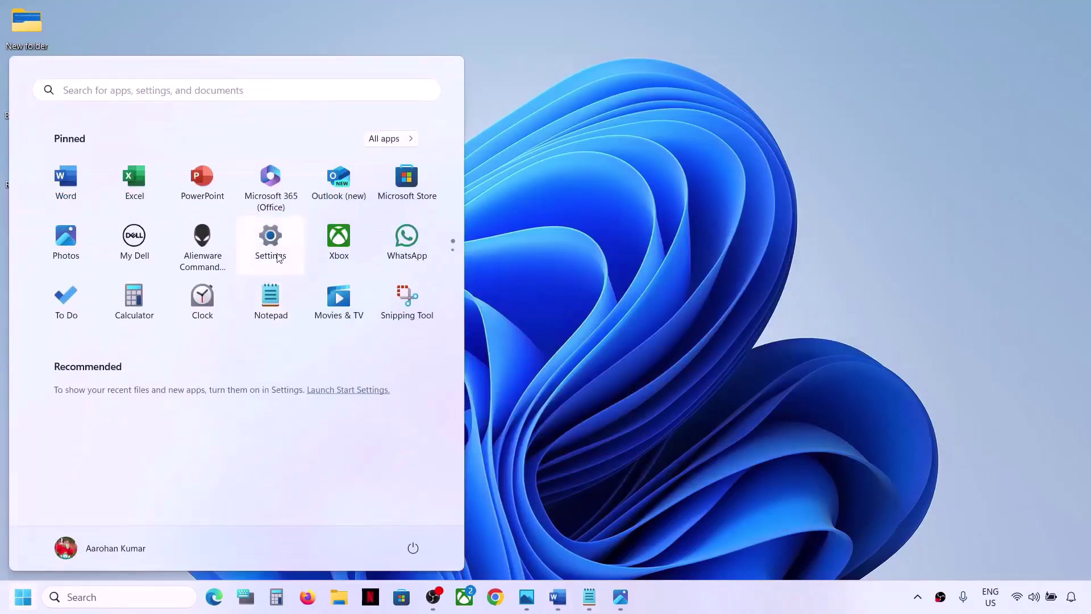
{"action": "left_click", "coordinate": [274, 250]}
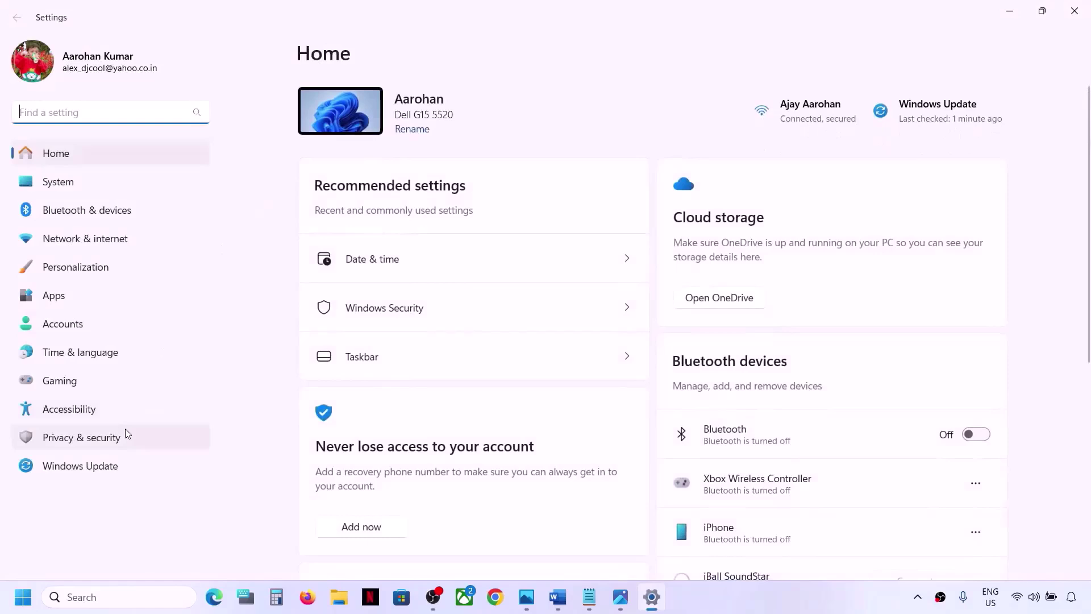
{"action": "left_click", "coordinate": [82, 465]}
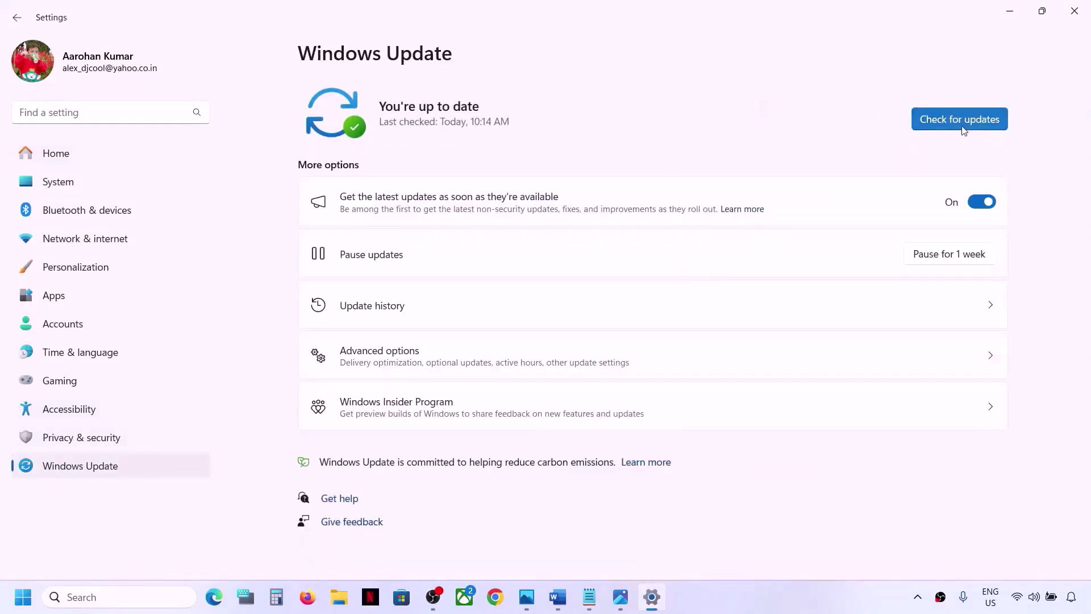
{"action": "left_click", "coordinate": [963, 127]}
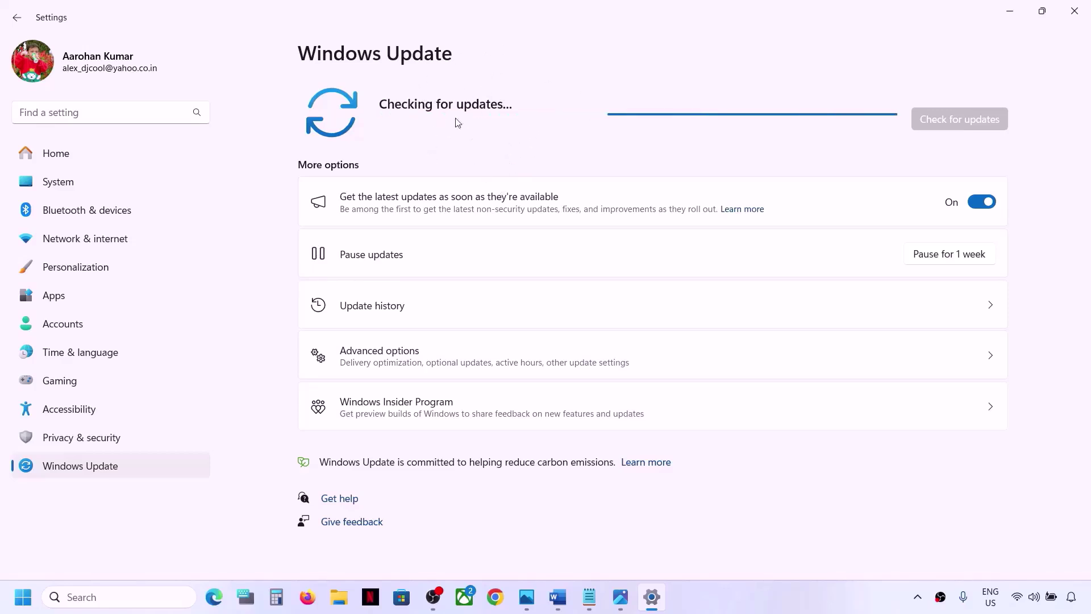
- Bring up the shutdown and restart choices while updates are being checked, then dismiss them
{"action": "left_click", "coordinate": [23, 597]}
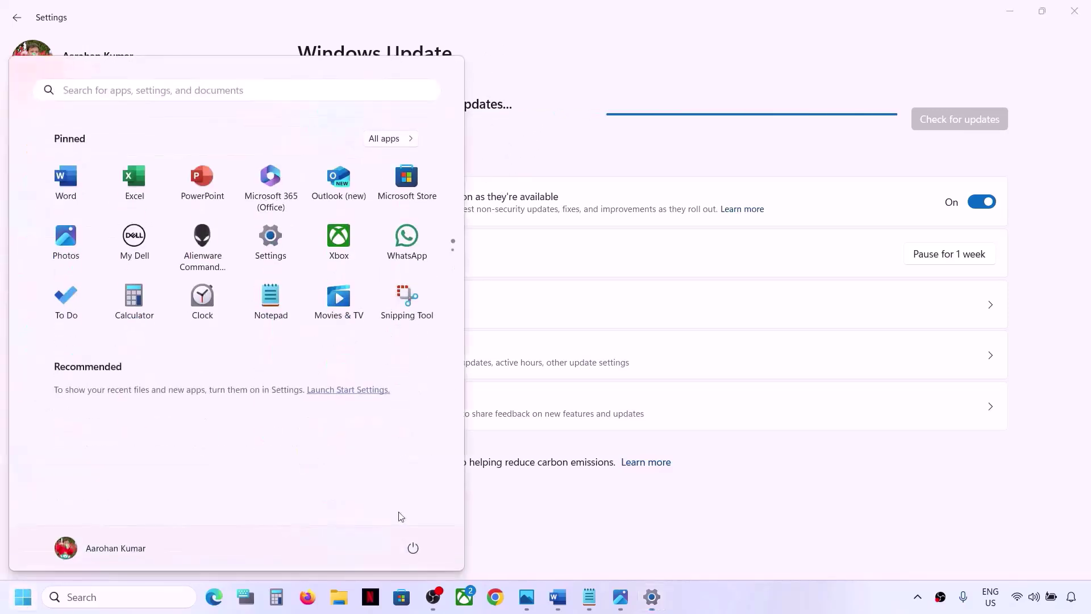
{"action": "left_click", "coordinate": [413, 548]}
{"action": "key", "text": "Escape"}
{"action": "left_click", "coordinate": [621, 520]}
- Switch to the Blue Screen document in Word and maximize its window
{"action": "mouse_move", "coordinate": [561, 603]}
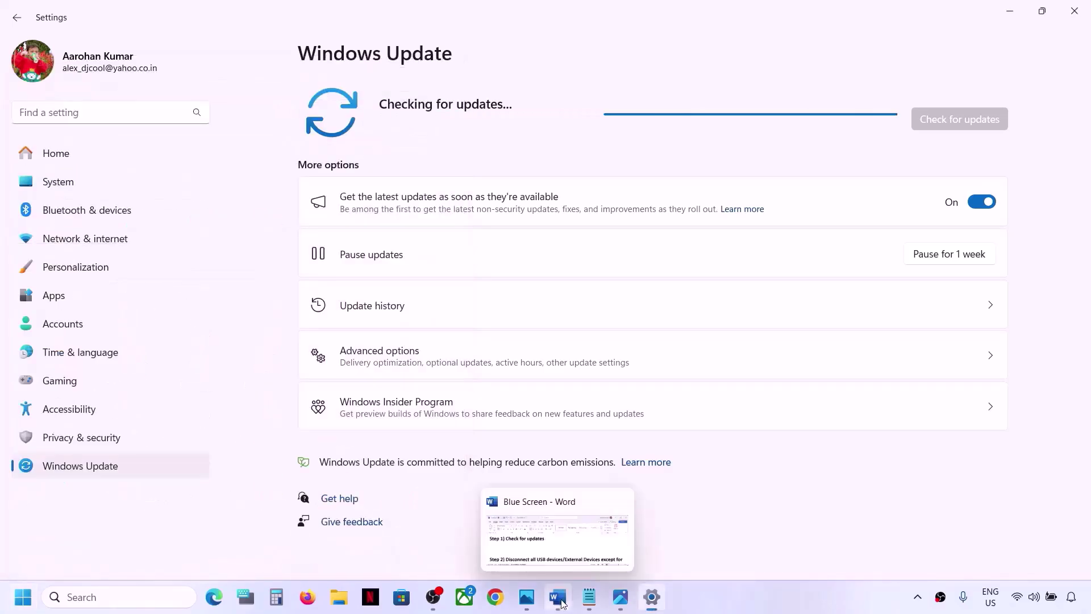
{"action": "left_click", "coordinate": [563, 504]}
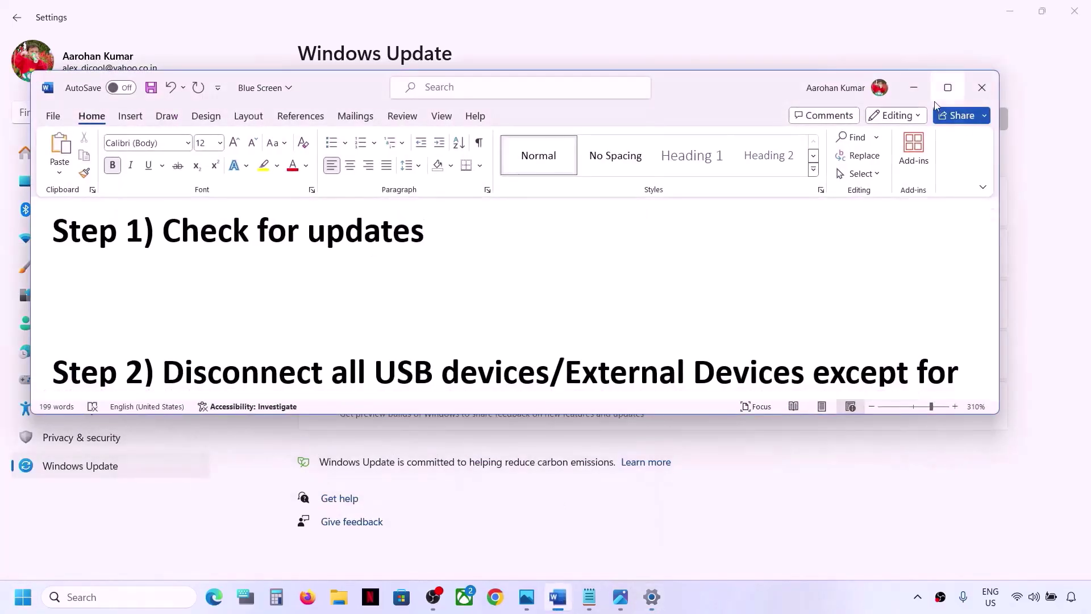
{"action": "left_click", "coordinate": [949, 88]}
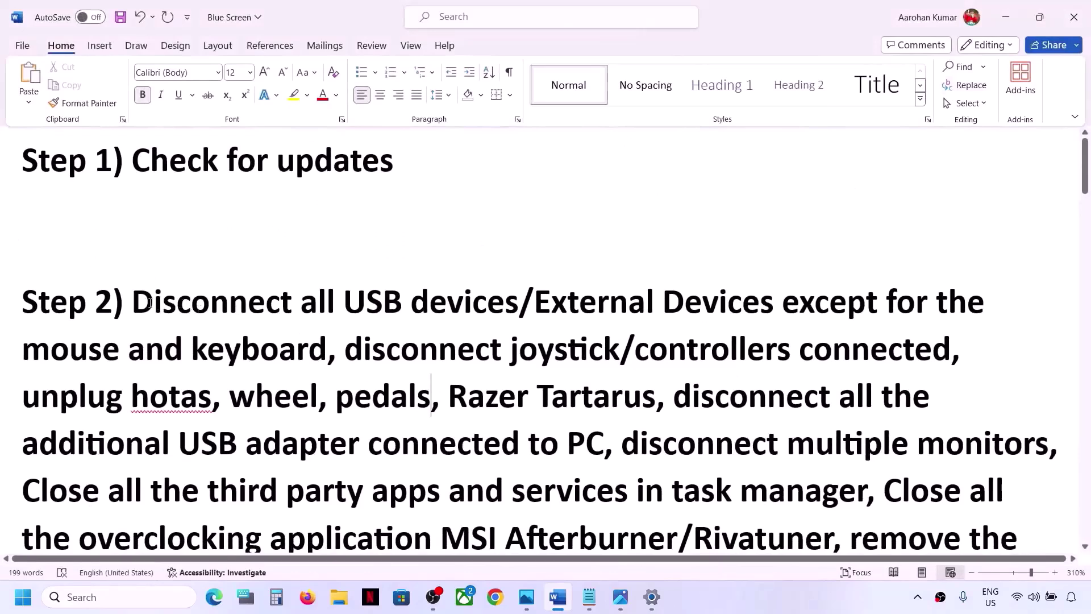
- Read Step 2, marking the phrases on disconnecting USB devices, controllers, adapters and monitors, and on closing third-party apps and services
{"action": "left_click_drag", "start_coordinate": [134, 304], "coordinate": [307, 353]}
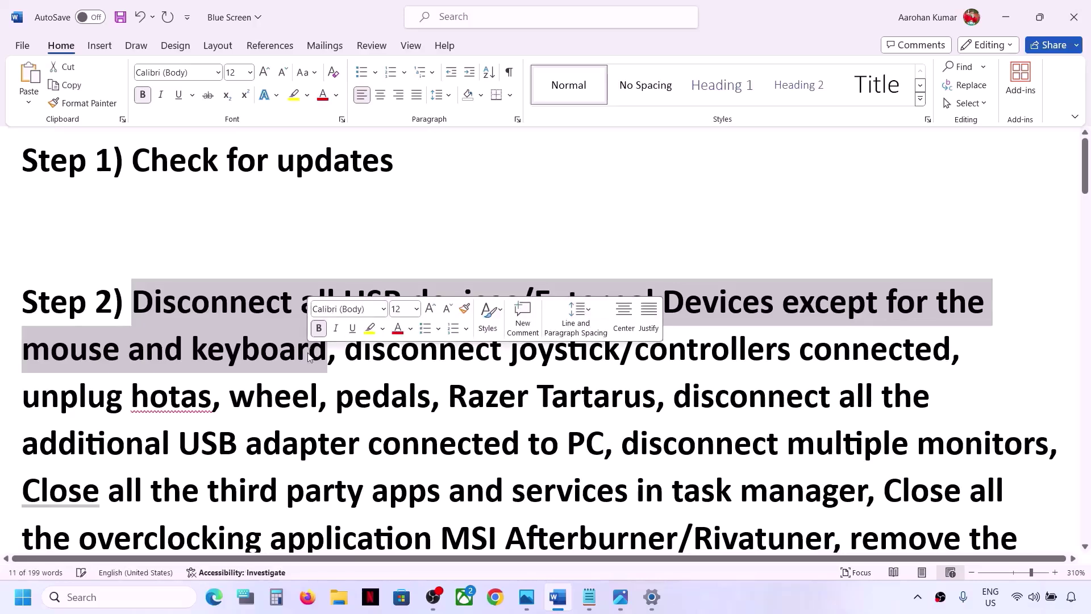
{"action": "left_click", "coordinate": [260, 355]}
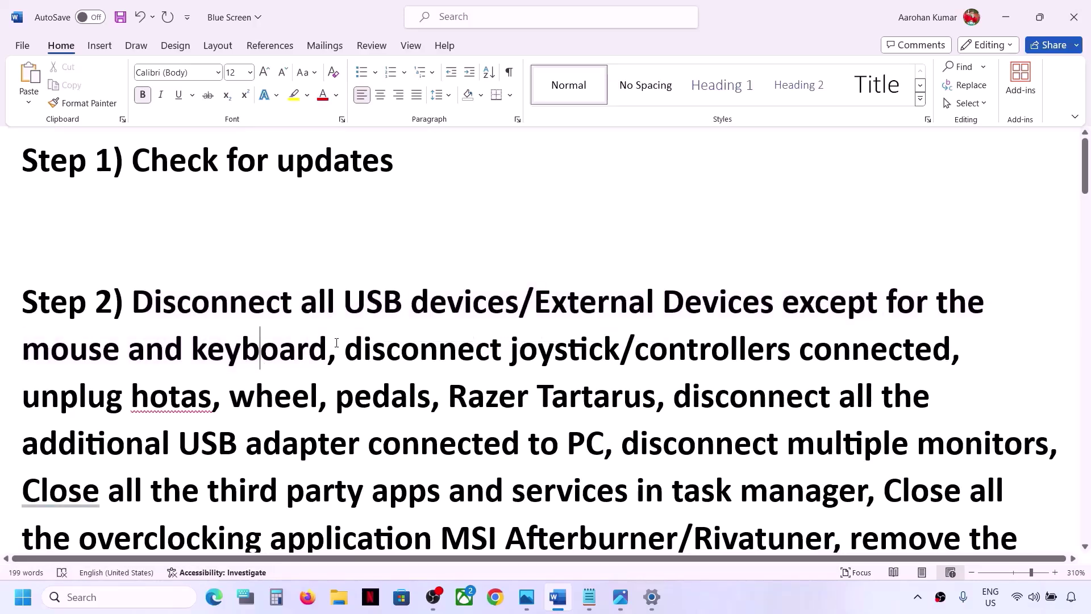
{"action": "left_click_drag", "start_coordinate": [344, 350], "coordinate": [868, 357]}
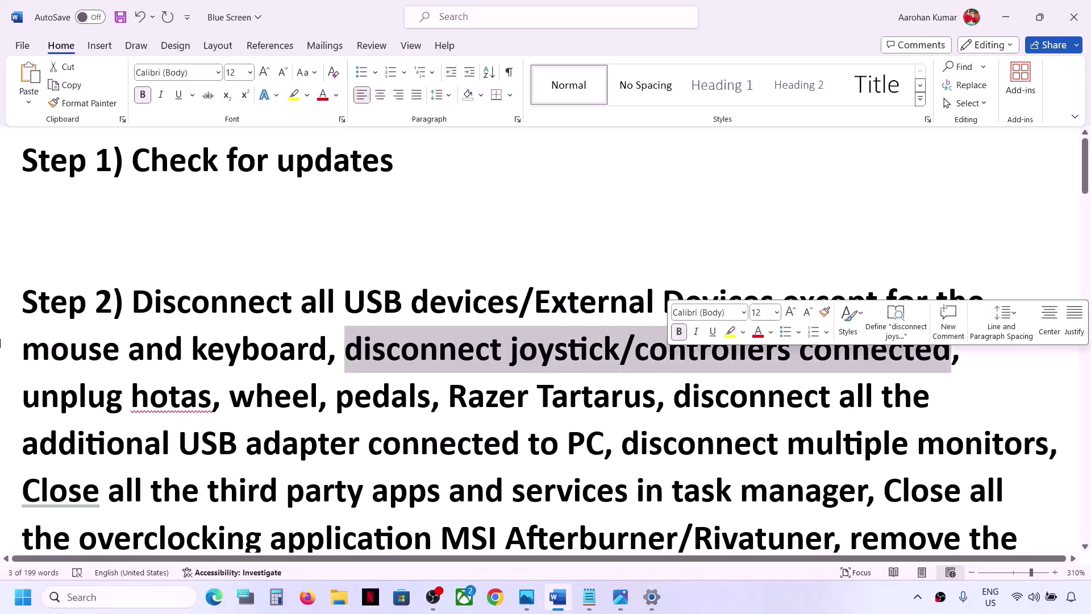
{"action": "left_click_drag", "start_coordinate": [21, 394], "coordinate": [600, 448]}
{"action": "scroll", "coordinate": [600, 447], "scroll_direction": "down", "scroll_amount": 2}
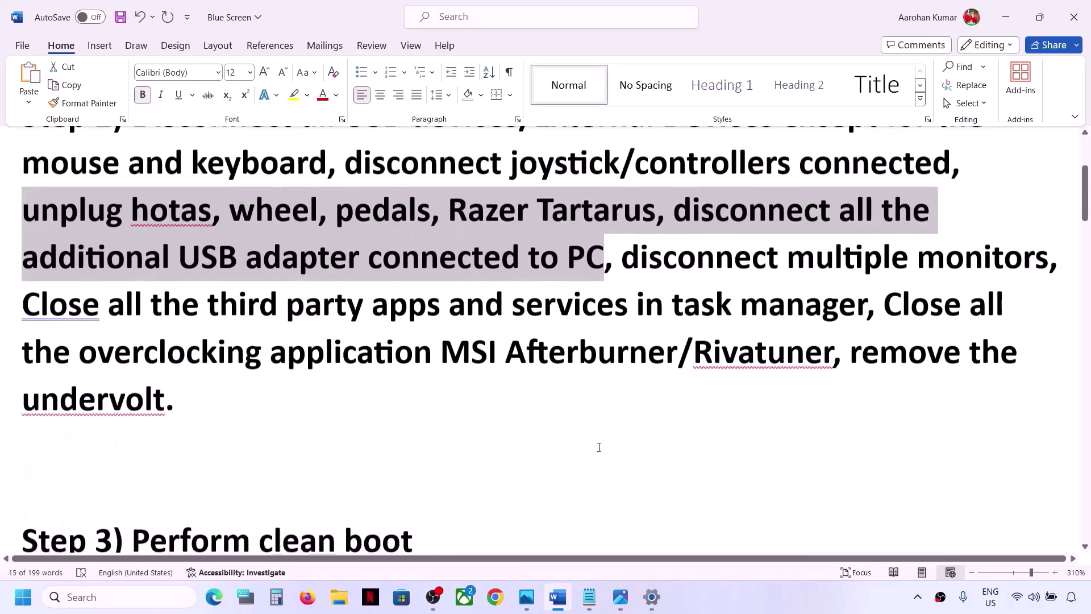
{"action": "scroll", "coordinate": [664, 227], "scroll_direction": "up", "scroll_amount": 1}
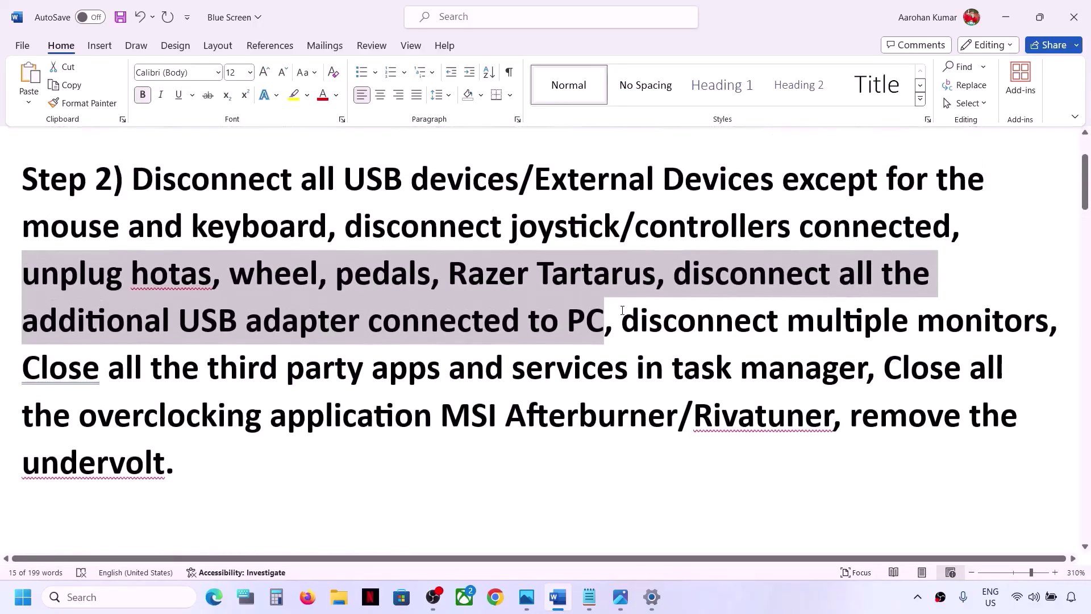
{"action": "left_click_drag", "start_coordinate": [622, 310], "coordinate": [996, 339]}
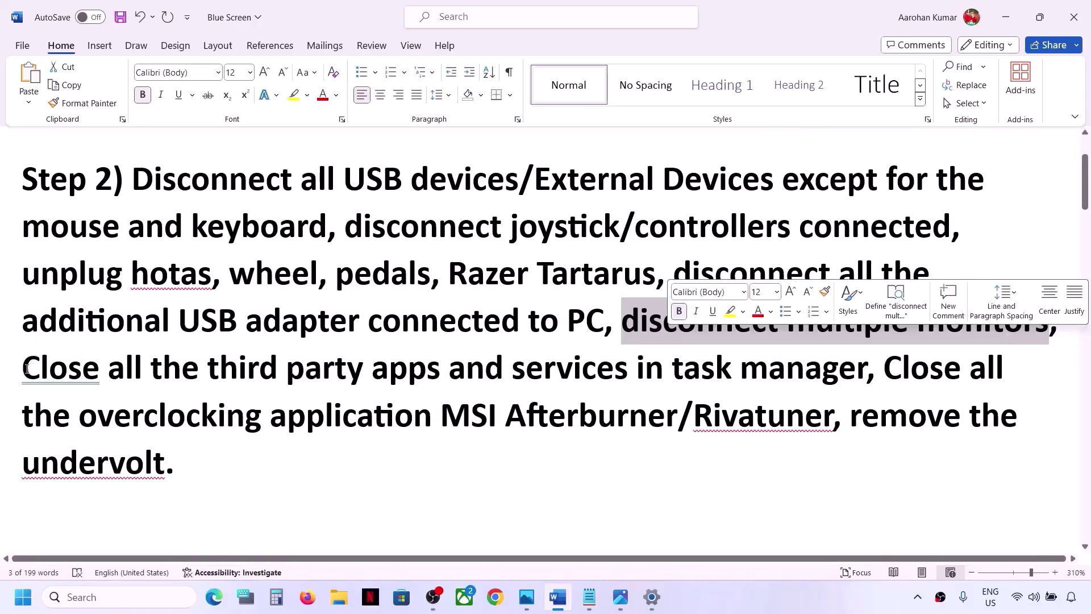
{"action": "left_click_drag", "start_coordinate": [26, 368], "coordinate": [802, 364]}
- Quit two background apps running in the system tray, leaving the Windows Security icon
{"action": "left_click", "coordinate": [917, 598]}
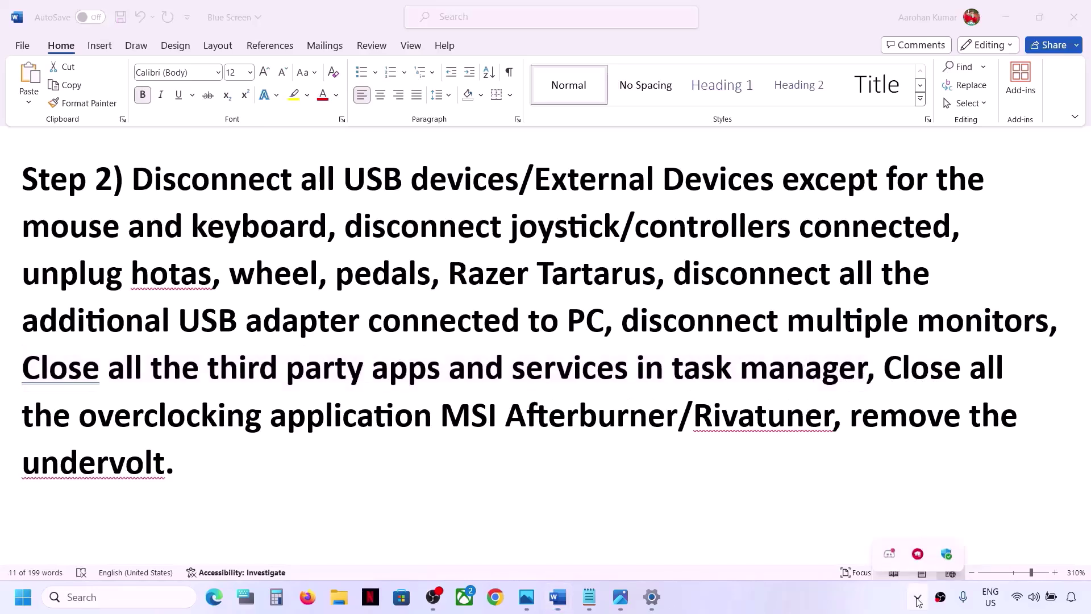
{"action": "left_click", "coordinate": [933, 538]}
{"action": "left_click", "coordinate": [917, 597]}
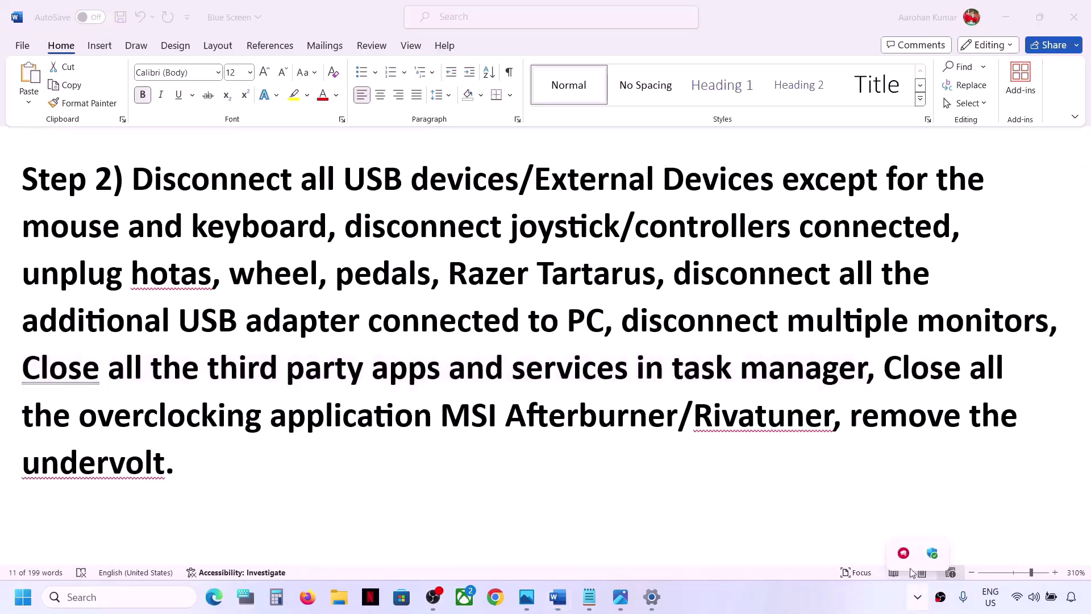
{"action": "right_click", "coordinate": [923, 554]}
{"action": "left_click", "coordinate": [943, 543]}
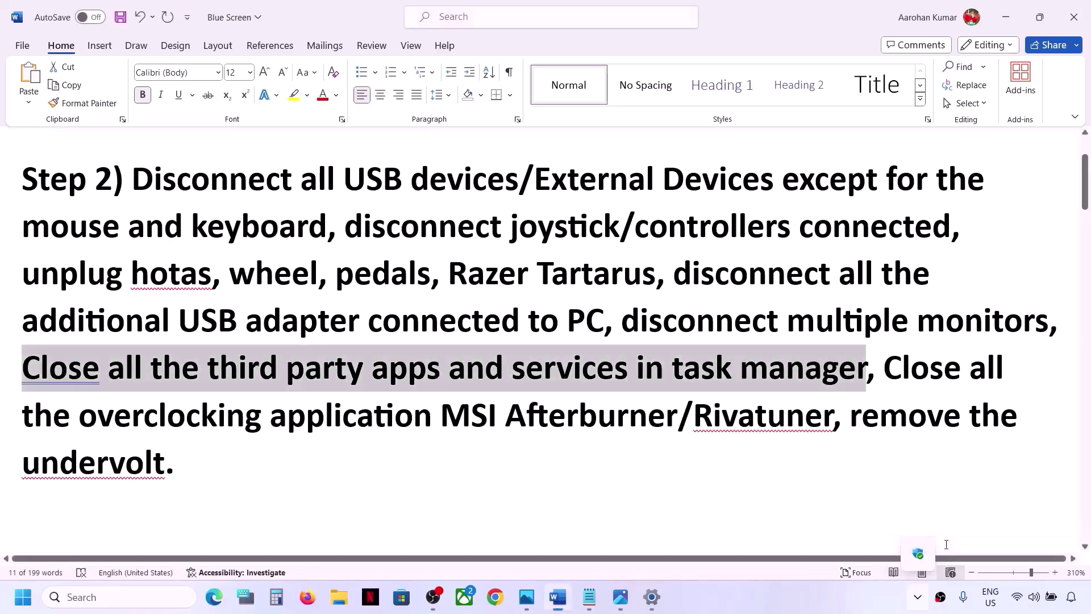
- Mark the word "services" in Step 2, then inspect the OBS Studio process options in Task Manager without ending it
{"action": "left_click", "coordinate": [500, 348]}
{"action": "left_click_drag", "start_coordinate": [512, 369], "coordinate": [628, 379]}
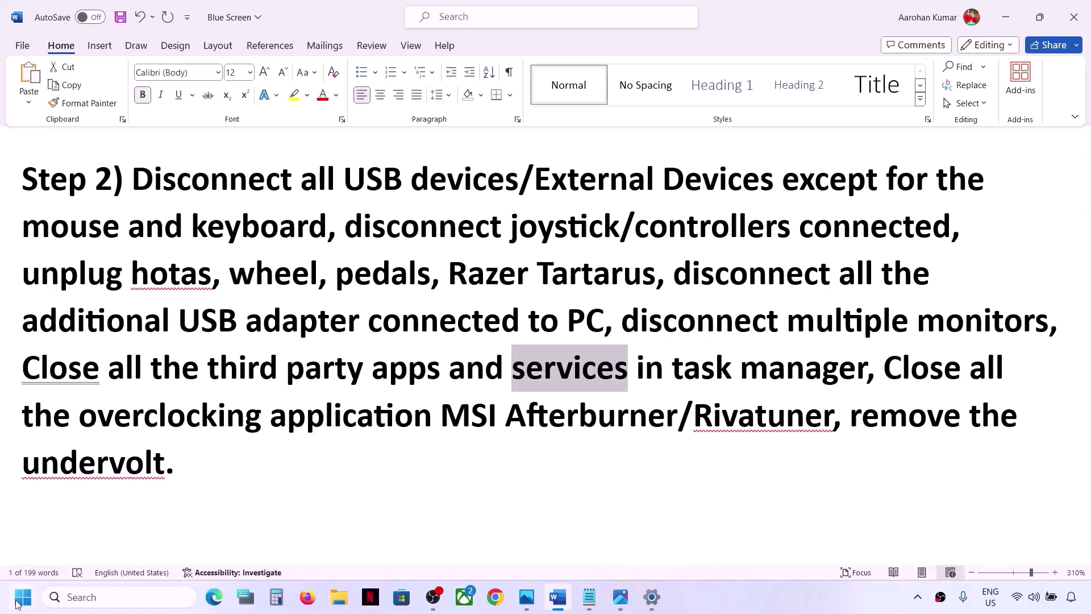
{"action": "right_click", "coordinate": [22, 597]}
{"action": "left_click", "coordinate": [60, 424]}
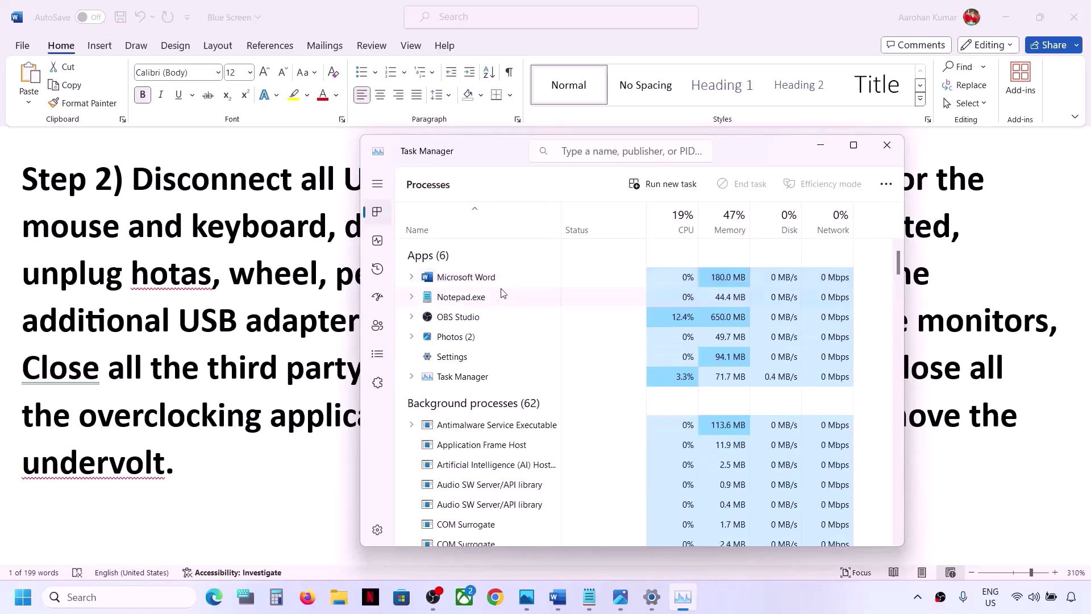
{"action": "left_click", "coordinate": [458, 323]}
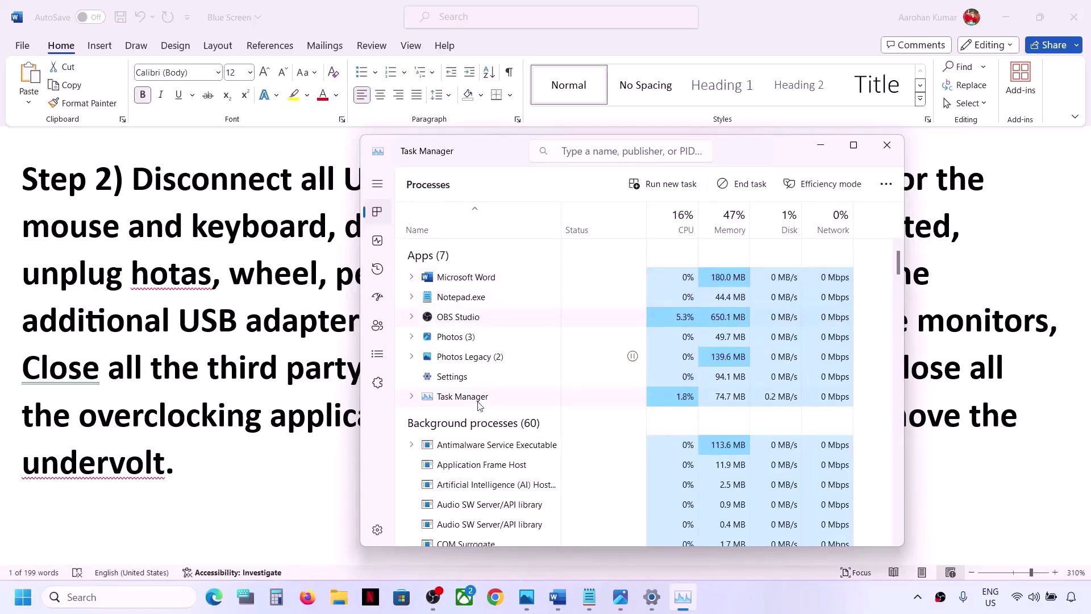
{"action": "right_click", "coordinate": [479, 322]}
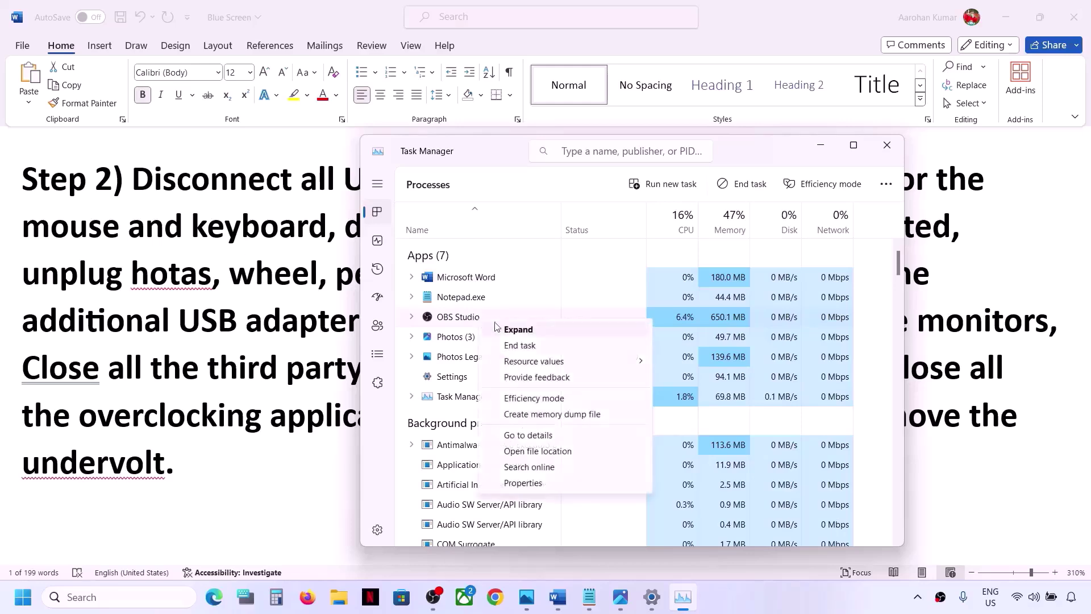
{"action": "left_click", "coordinate": [386, 473]}
{"action": "left_click", "coordinate": [886, 146]}
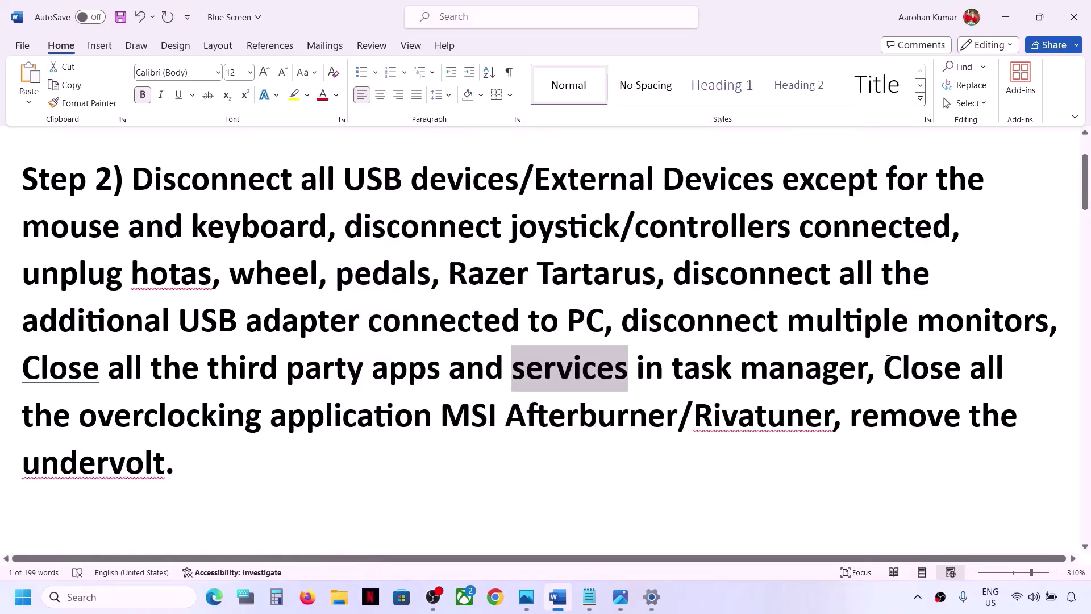
- Read the end of Step 2 on closing MSI Afterburner/Rivatuner and removing the undervolt, and mark "Perform clean boot" in Step 3
{"action": "left_click_drag", "start_coordinate": [888, 360], "coordinate": [813, 419]}
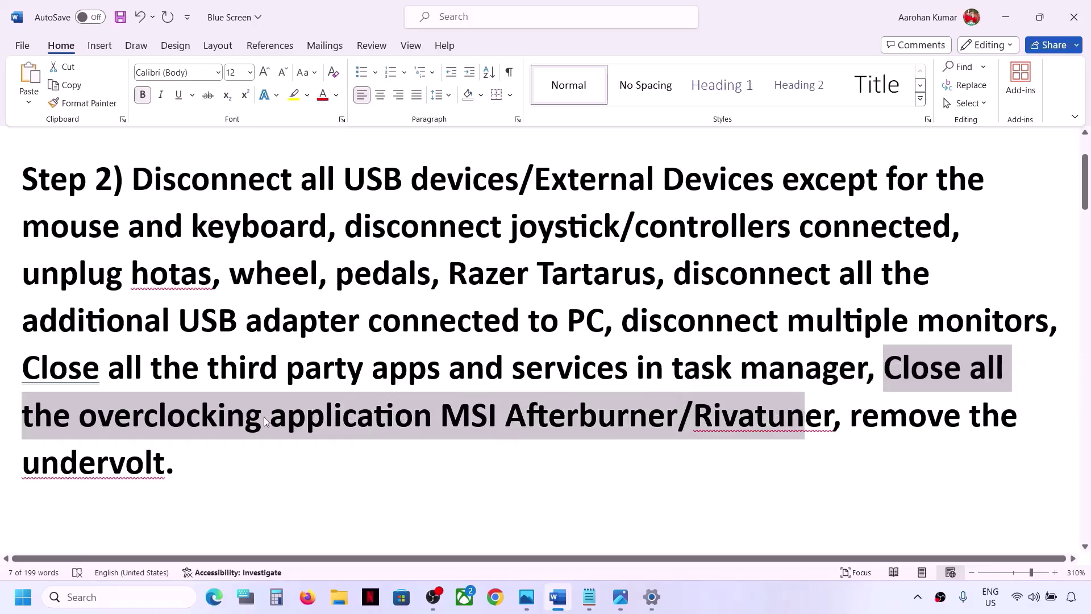
{"action": "left_click_drag", "start_coordinate": [853, 418], "coordinate": [948, 453]}
{"action": "left_click", "coordinate": [403, 421]}
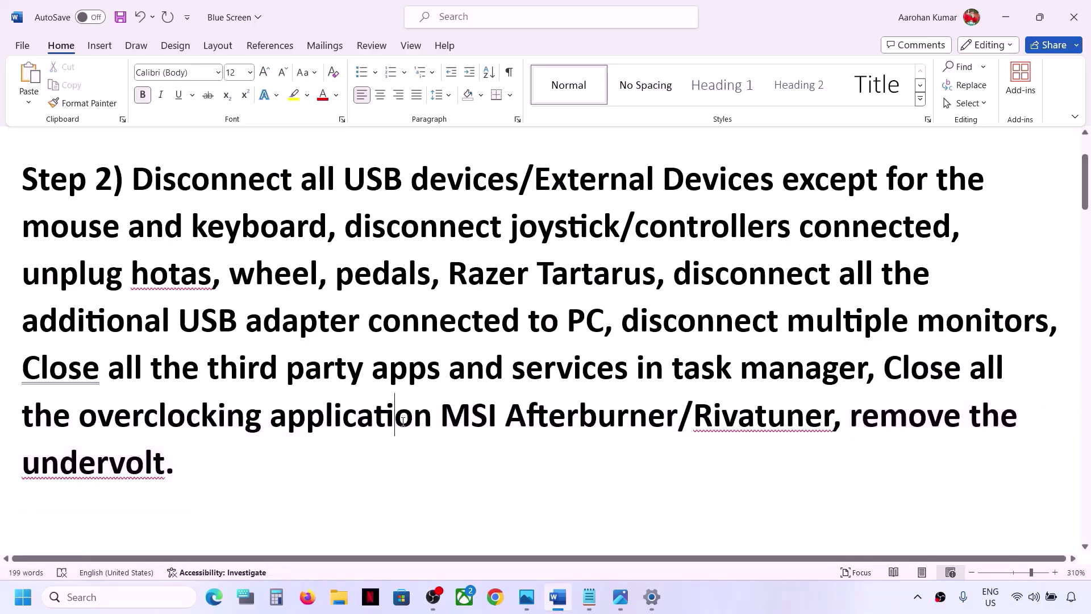
{"action": "scroll", "coordinate": [403, 421], "scroll_direction": "down", "scroll_amount": 3}
{"action": "scroll", "coordinate": [307, 407], "scroll_direction": "up", "scroll_amount": 1}
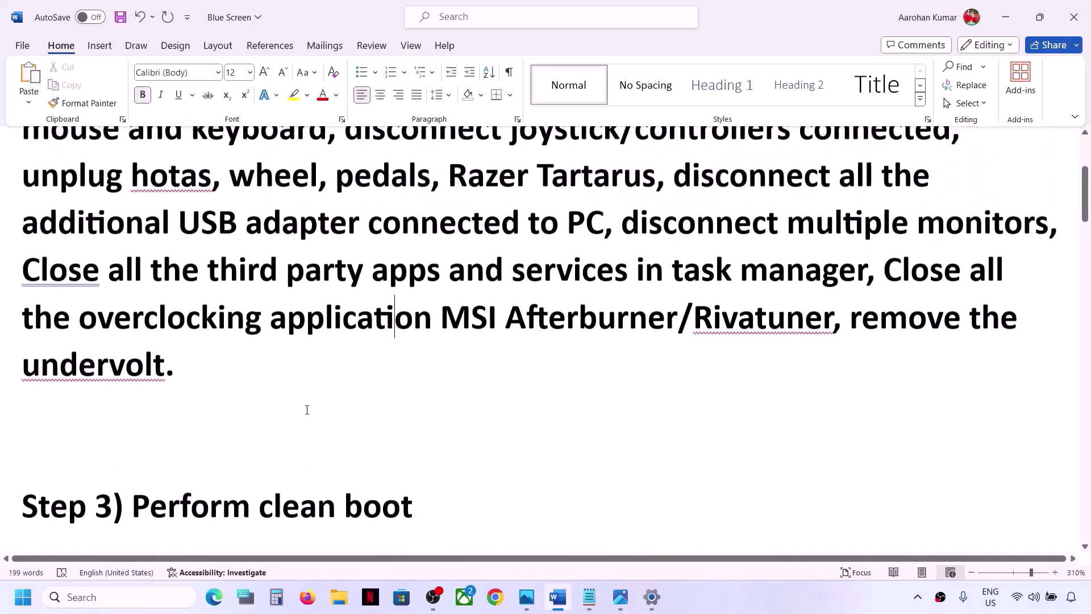
{"action": "left_click_drag", "start_coordinate": [142, 513], "coordinate": [487, 499]}
{"action": "scroll", "coordinate": [414, 516], "scroll_direction": "down", "scroll_amount": 1}
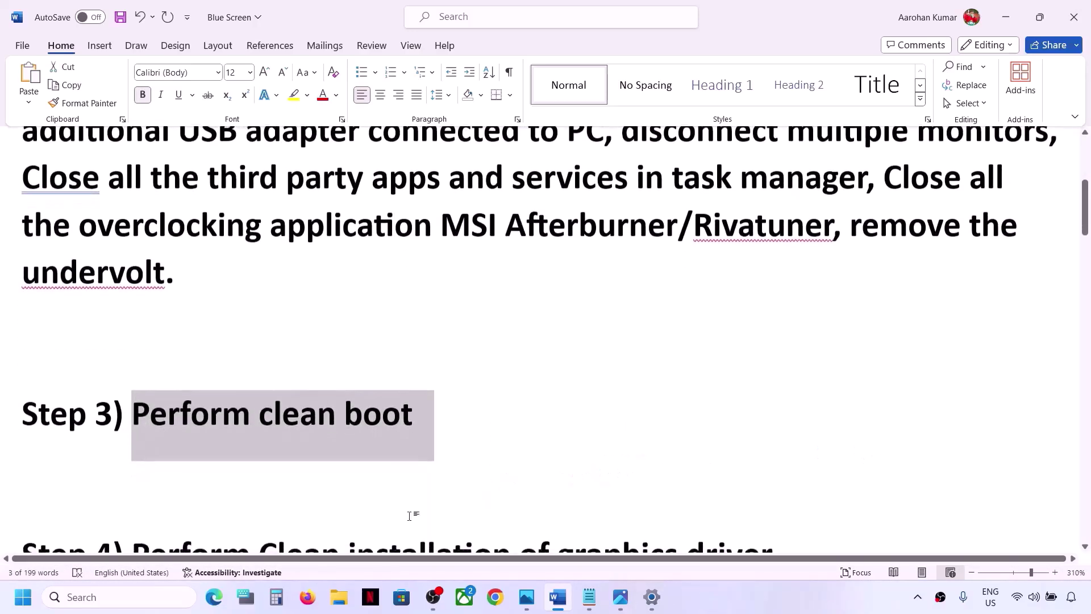
- Open System Configuration, hide all Microsoft services in the services list, and confirm the dialog
{"action": "left_click", "coordinate": [94, 597]}
{"action": "type", "text": "system"}
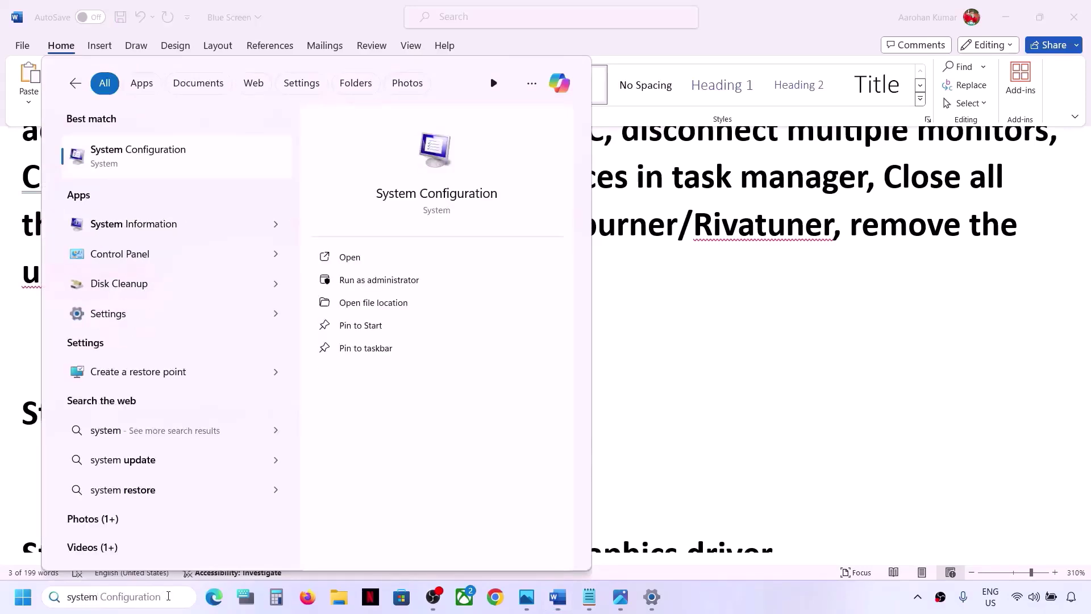
{"action": "key", "text": "Right"}
{"action": "left_click", "coordinate": [187, 159]}
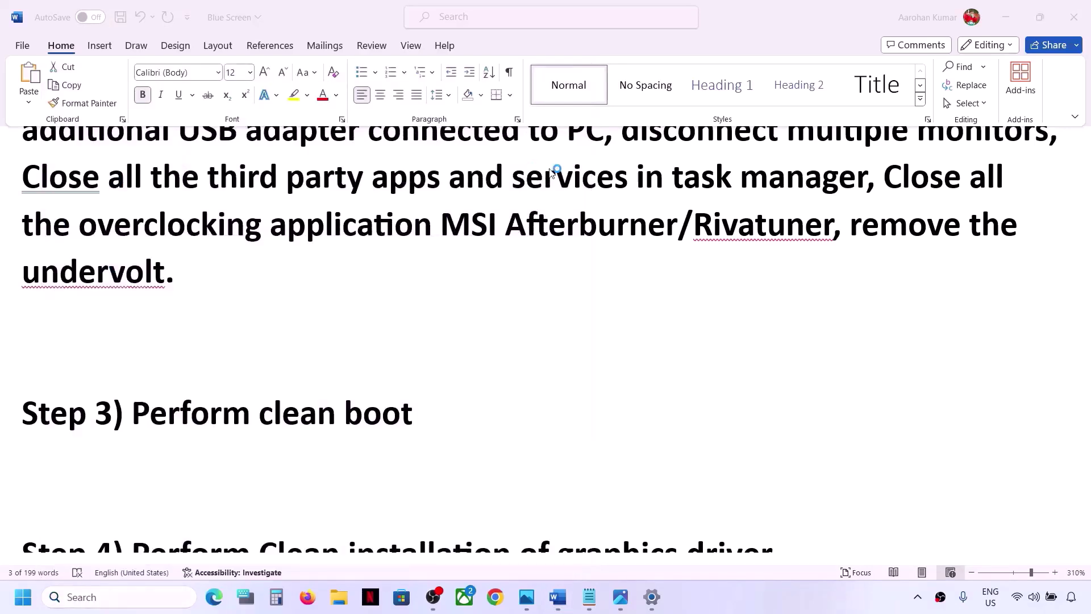
{"action": "left_click", "coordinate": [439, 188]}
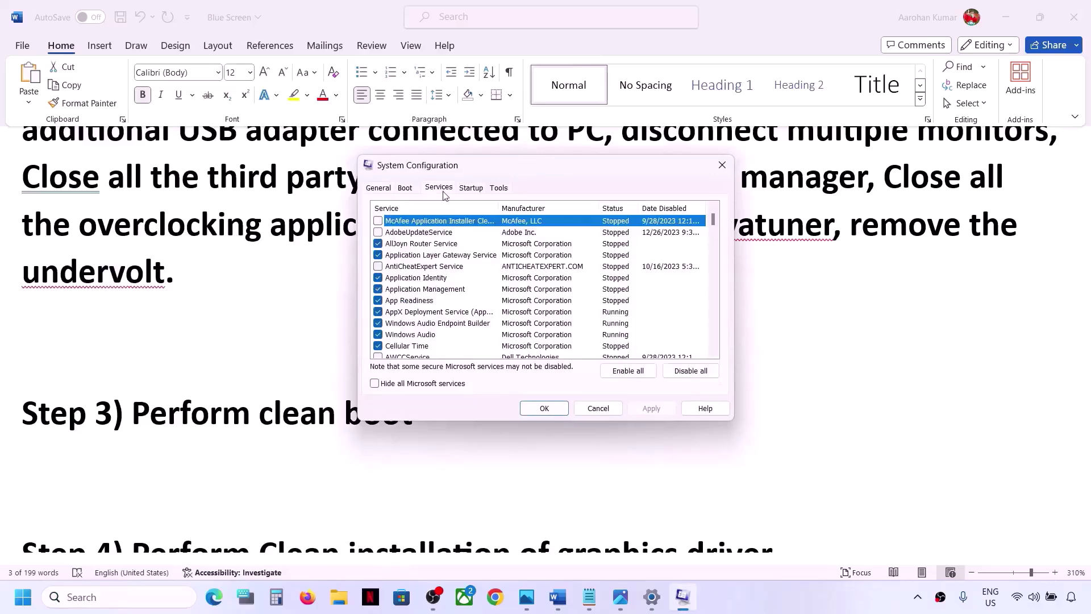
{"action": "left_click", "coordinate": [375, 383]}
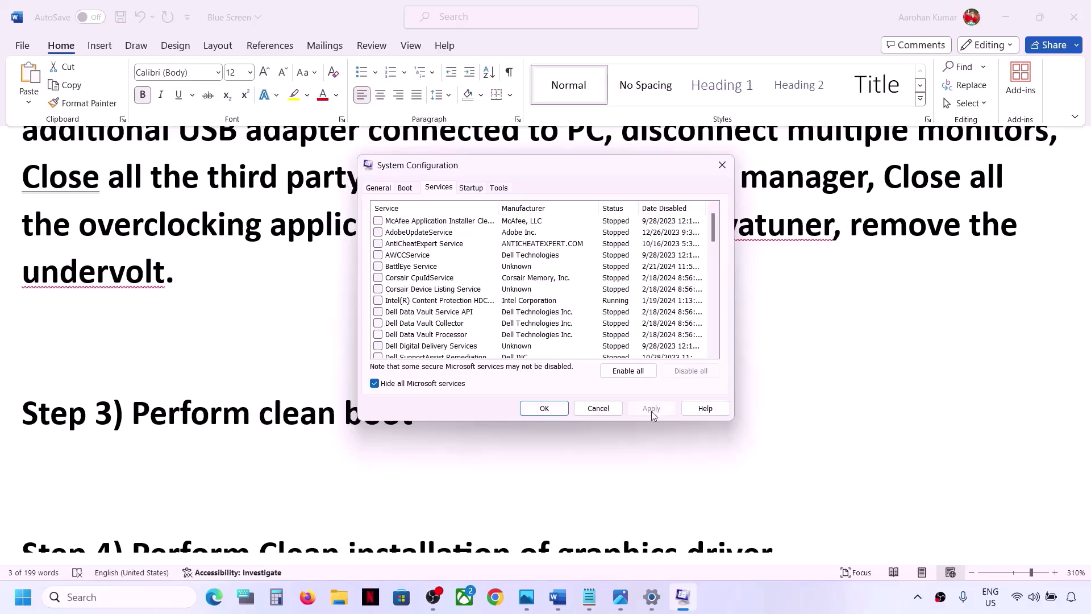
{"action": "left_click", "coordinate": [560, 411]}
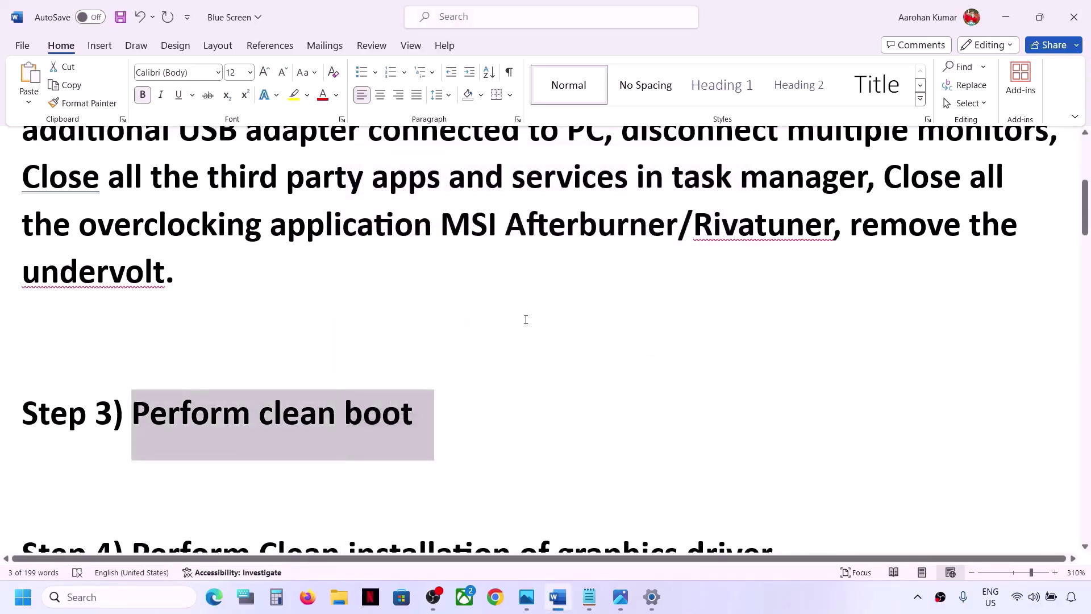
- Read Step 4 in the document, marking the clean graphics driver installation heading and the NVIDIA driver link
{"action": "scroll", "coordinate": [431, 345], "scroll_direction": "down", "scroll_amount": 5}
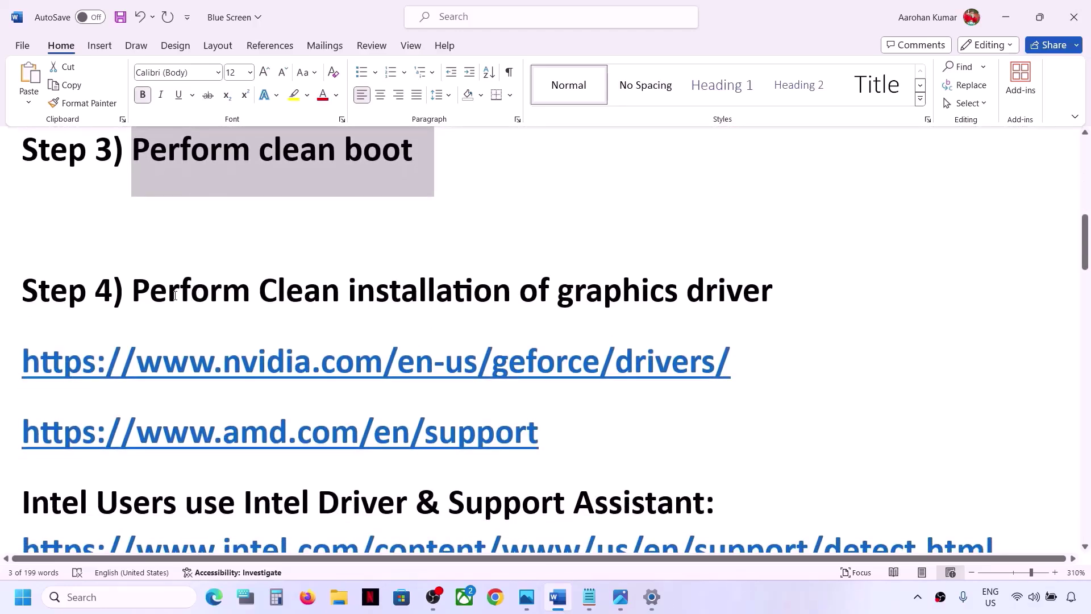
{"action": "left_click_drag", "start_coordinate": [174, 295], "coordinate": [711, 293]}
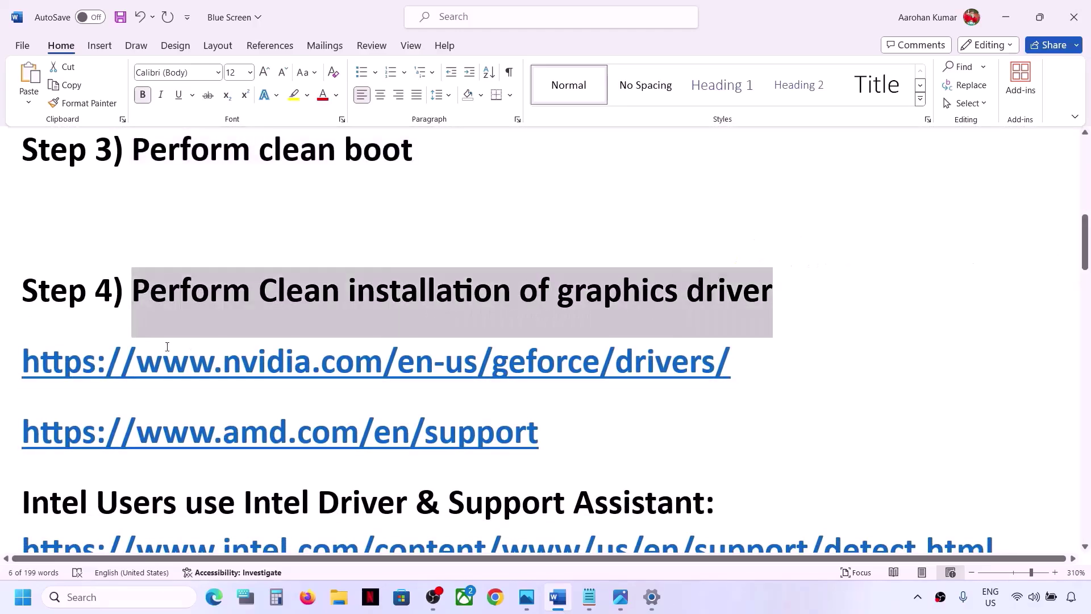
{"action": "left_click_drag", "start_coordinate": [97, 364], "coordinate": [545, 364]}
{"action": "left_click", "coordinate": [596, 370]}
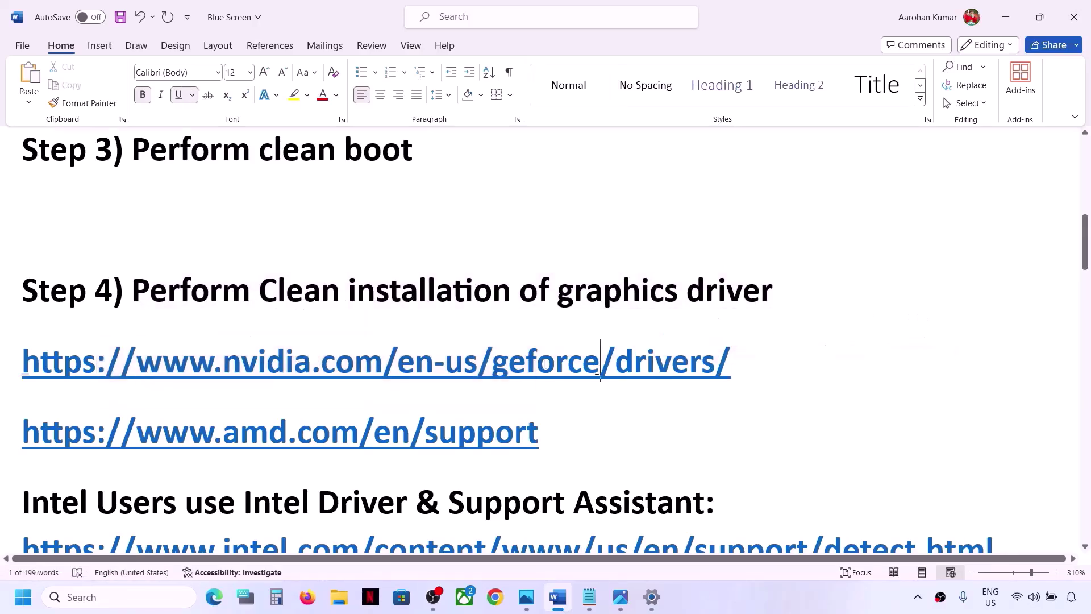
{"action": "left_click", "coordinate": [745, 605]}
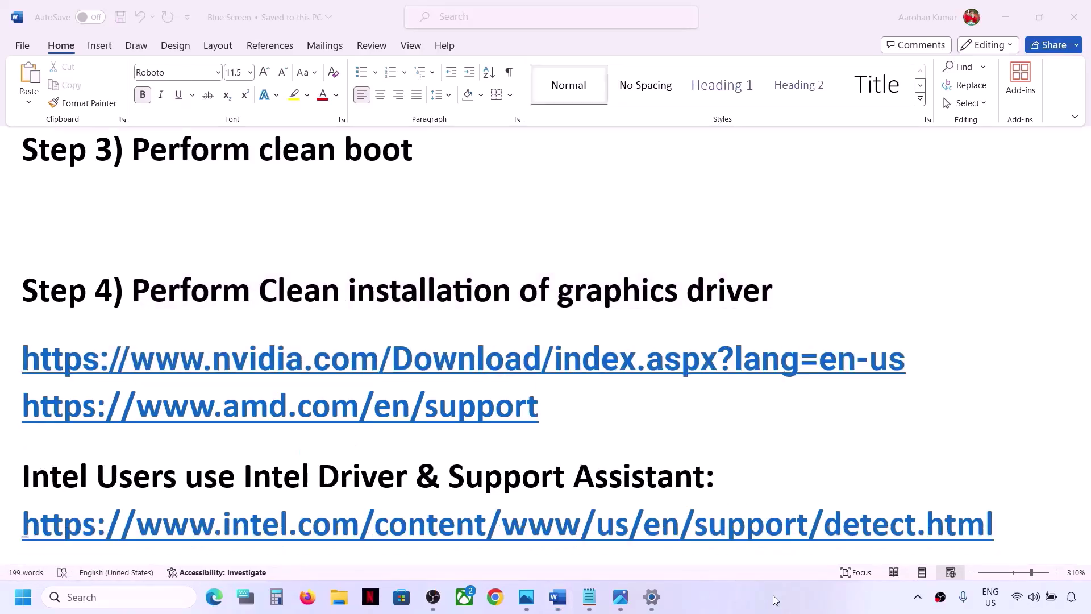
{"action": "left_click", "coordinate": [914, 368]}
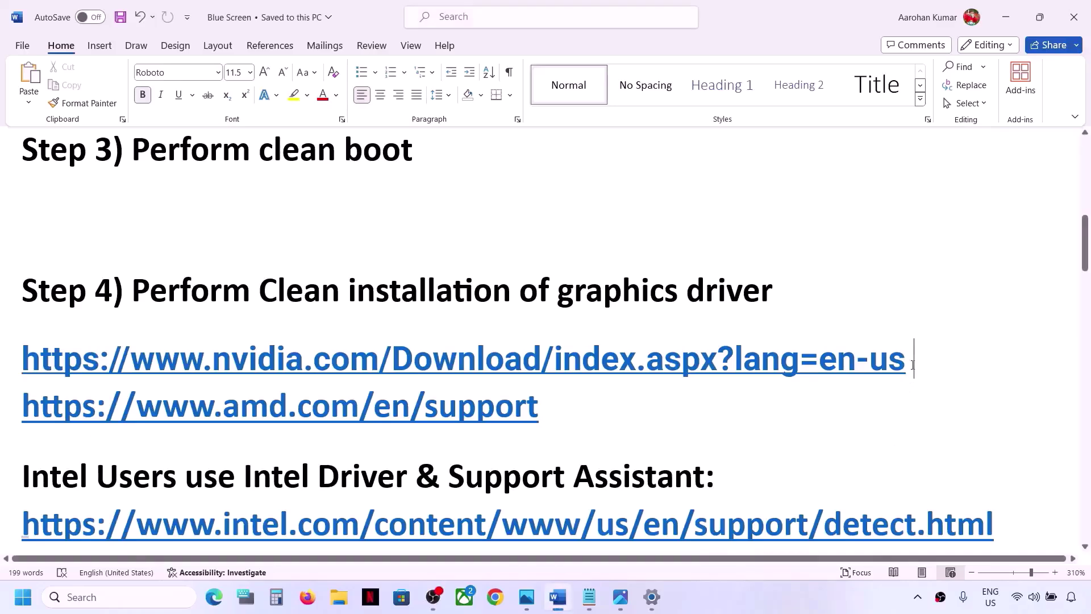
- Copy the NVIDIA driver download link from Step 4 and open it in Chrome
{"action": "left_click_drag", "start_coordinate": [916, 362], "coordinate": [23, 359]}
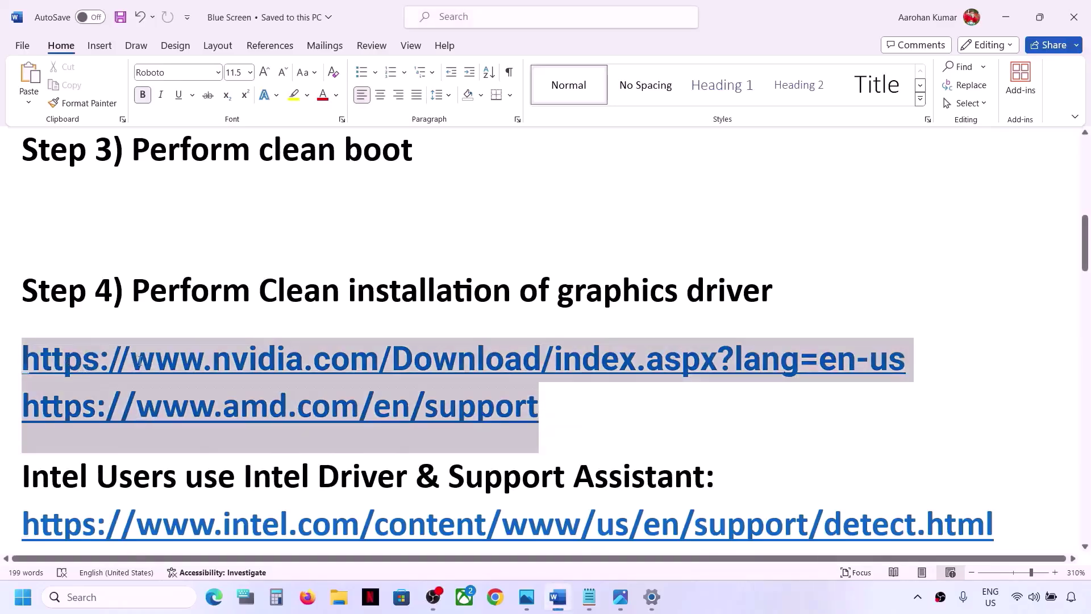
{"action": "left_click", "coordinate": [476, 404]}
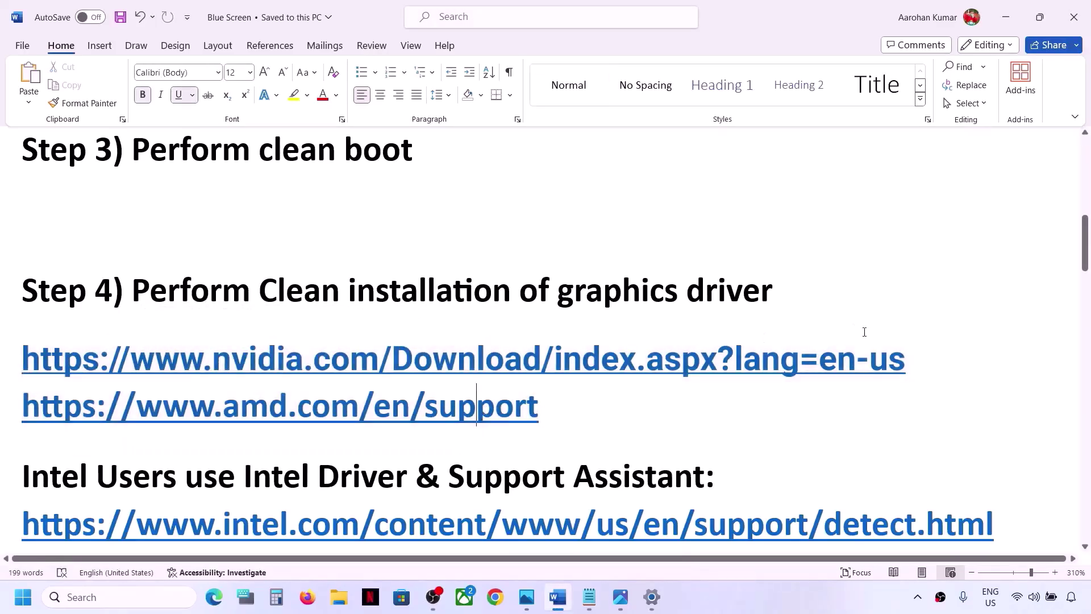
{"action": "left_click_drag", "start_coordinate": [907, 359], "coordinate": [1, 357]}
{"action": "key", "text": "ctrl+c"}
{"action": "left_click", "coordinate": [495, 596]}
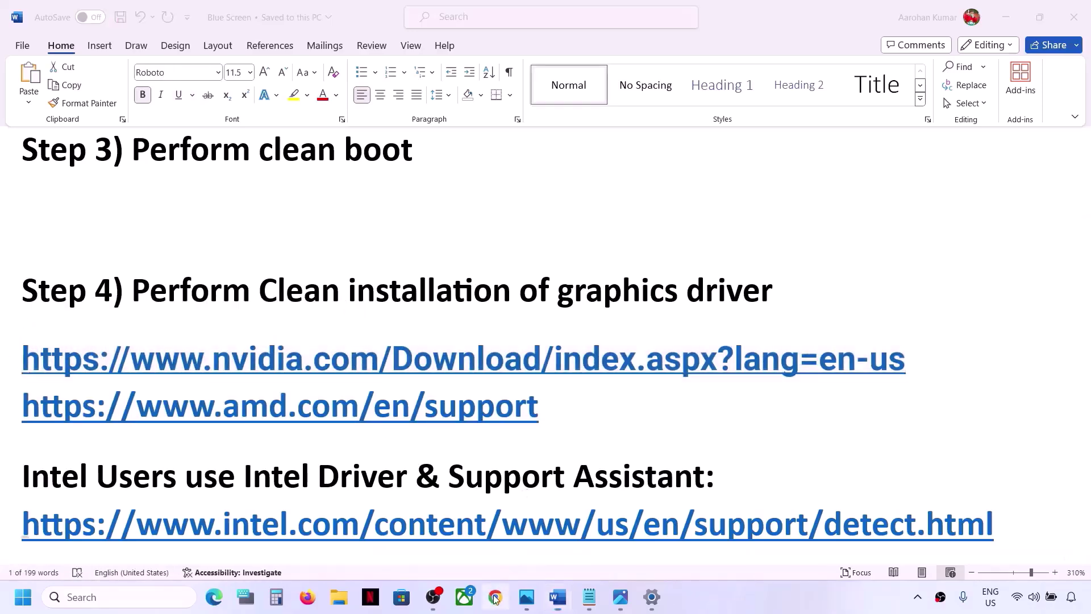
{"action": "key", "text": "ctrl+v"}
{"action": "key", "text": "Return"}
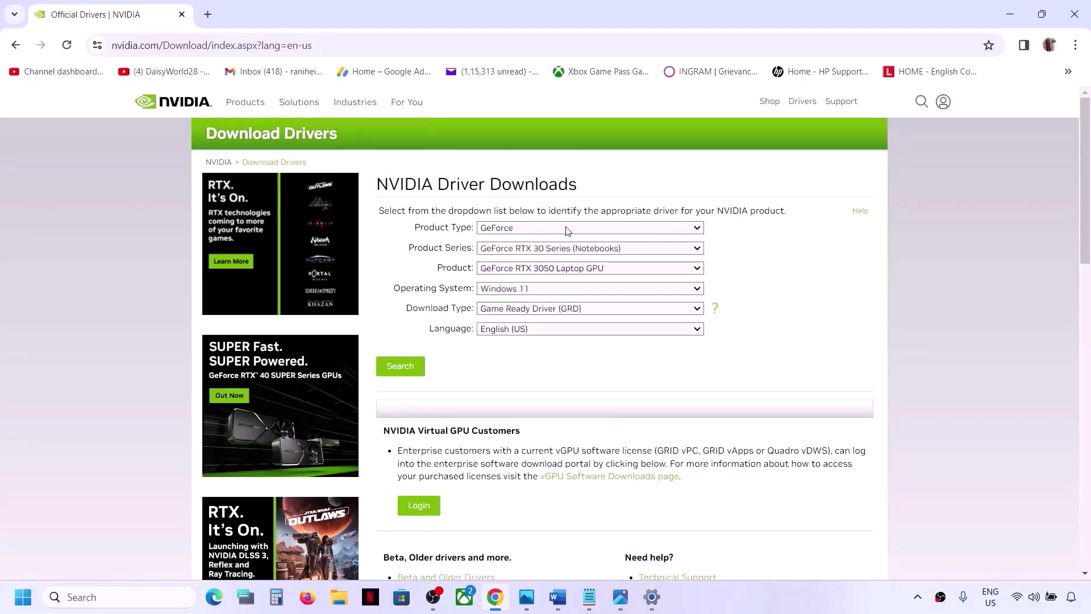
- Search NVIDIA drivers for GeForce, GeForce RTX 30 Series (Notebooks), GeForce RTX 3050 Laptop GPU on Windows 11
{"action": "left_click", "coordinate": [566, 228]}
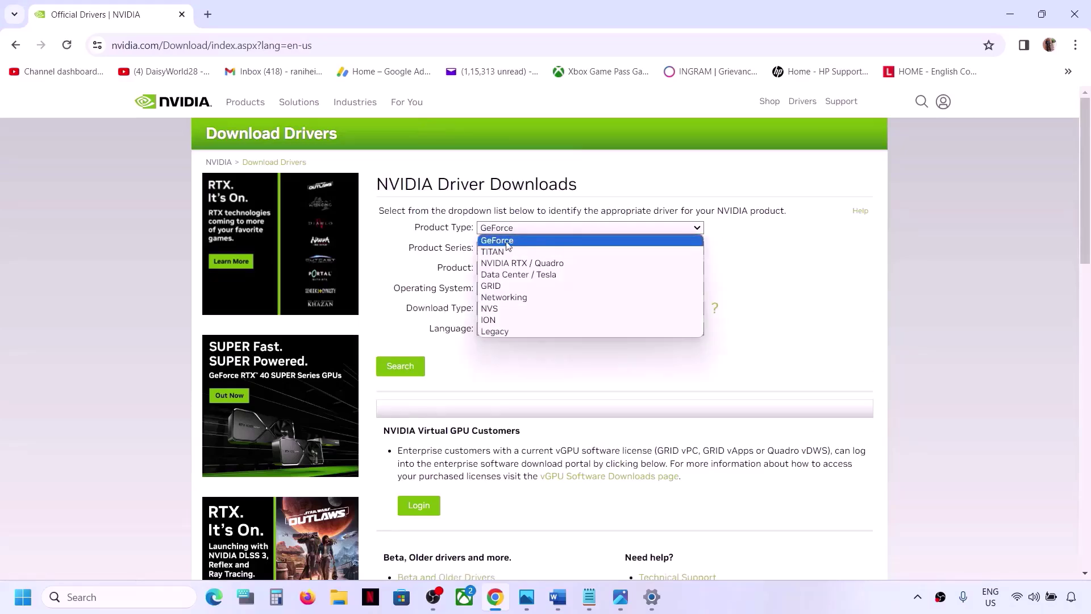
{"action": "left_click", "coordinate": [507, 242]}
{"action": "left_click", "coordinate": [551, 249]}
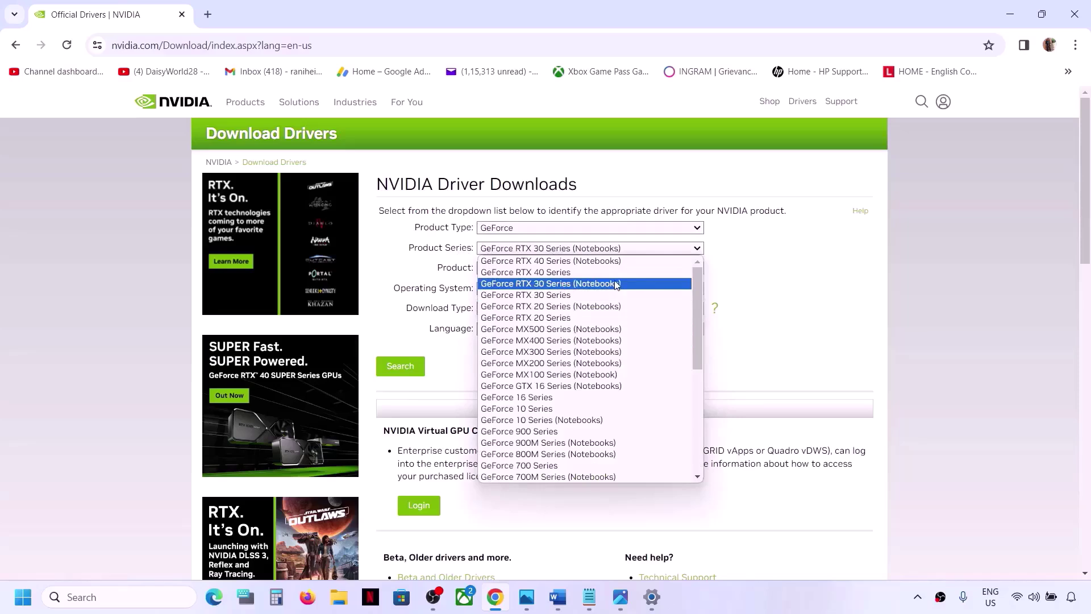
{"action": "left_click", "coordinate": [596, 290]}
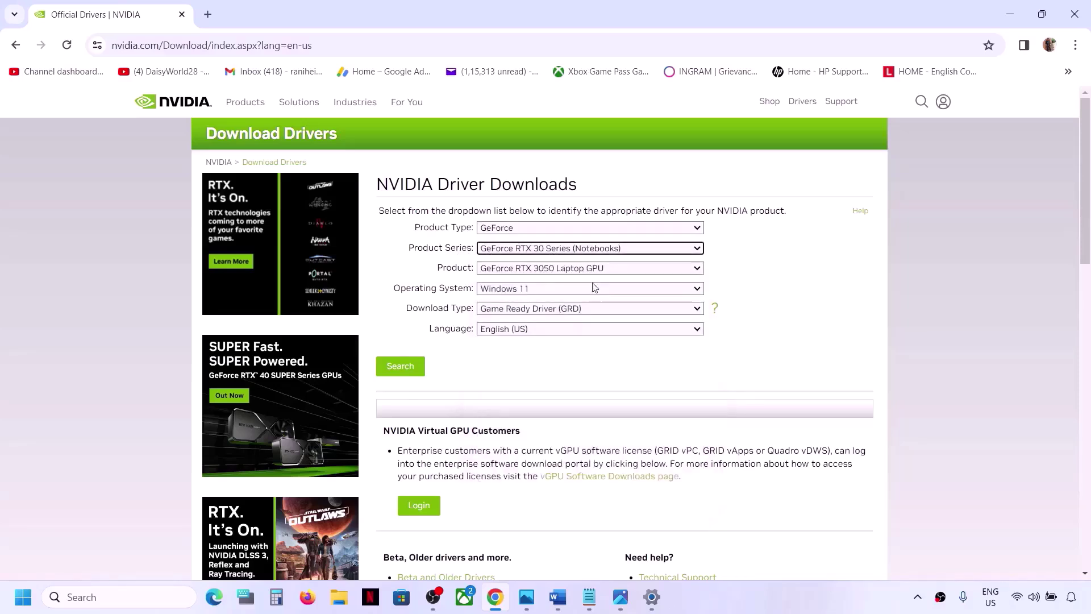
{"action": "left_click", "coordinate": [575, 273]}
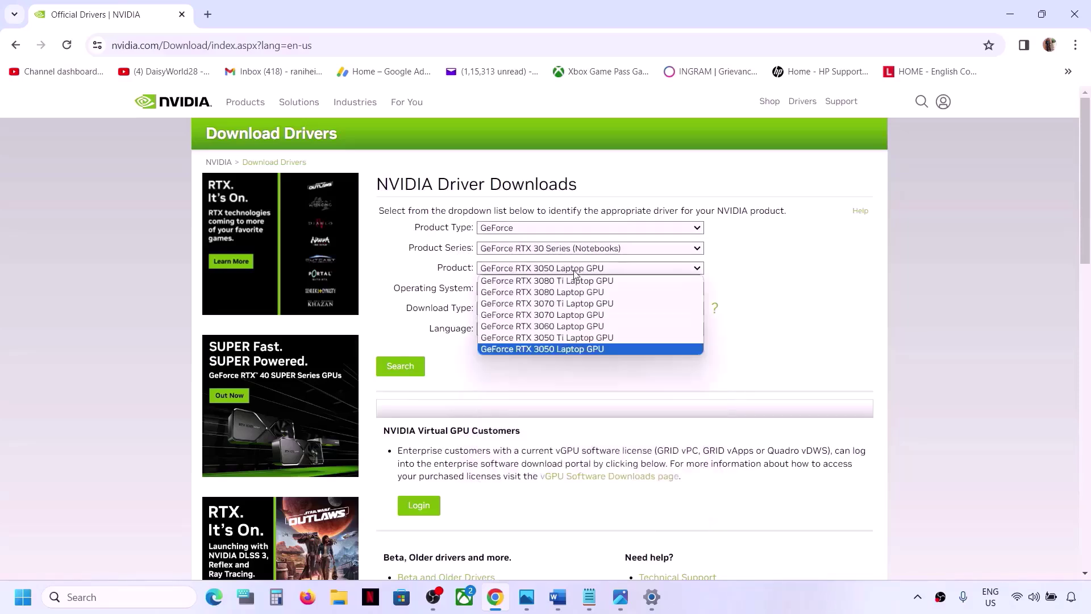
{"action": "left_click", "coordinate": [558, 348]}
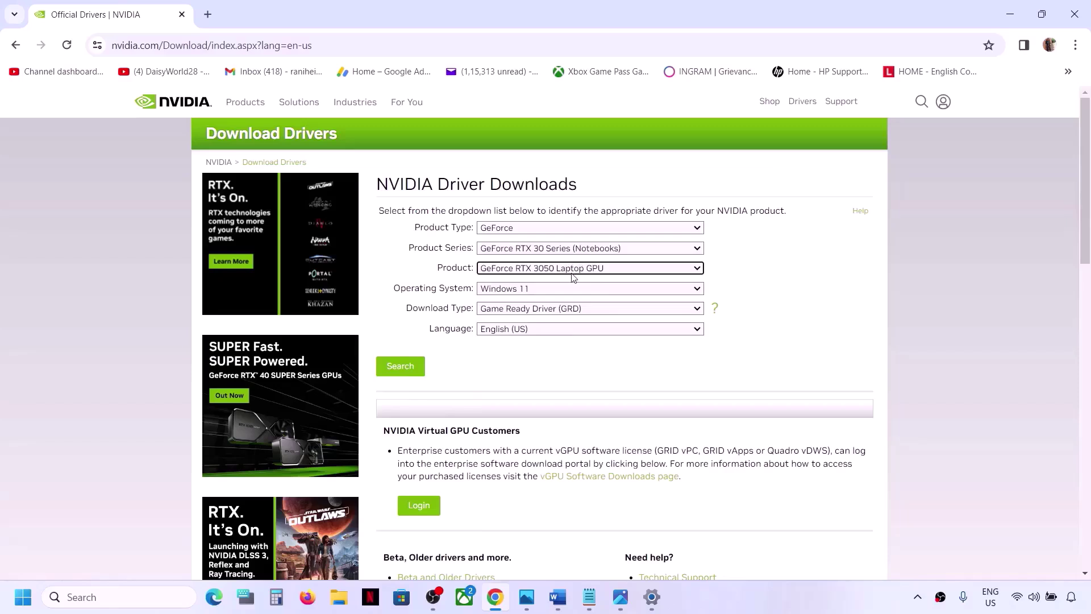
{"action": "left_click", "coordinate": [548, 291]}
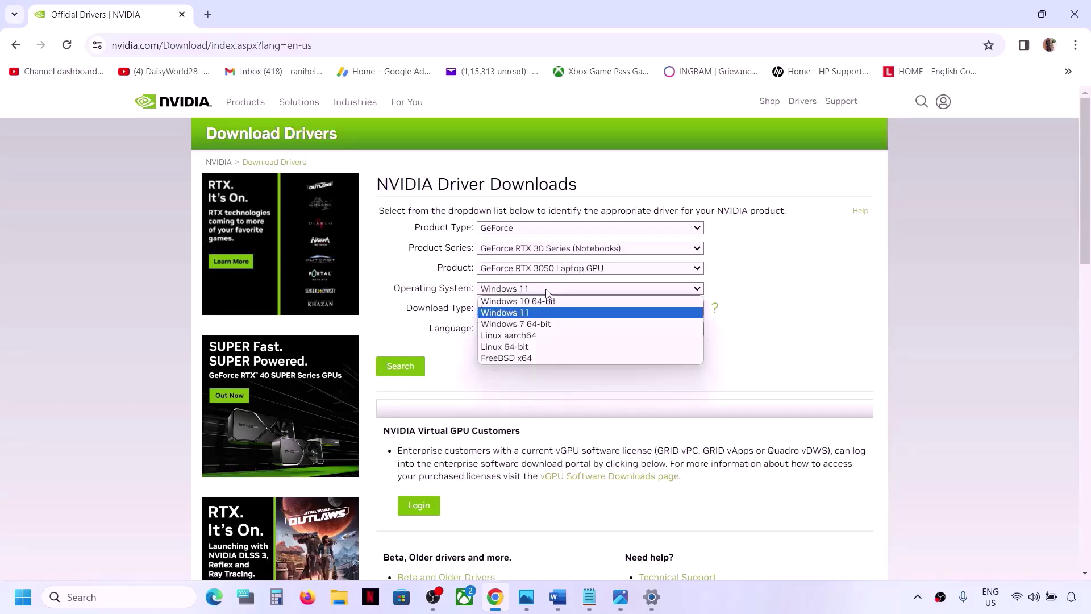
{"action": "left_click", "coordinate": [535, 313]}
{"action": "left_click", "coordinate": [401, 365]}
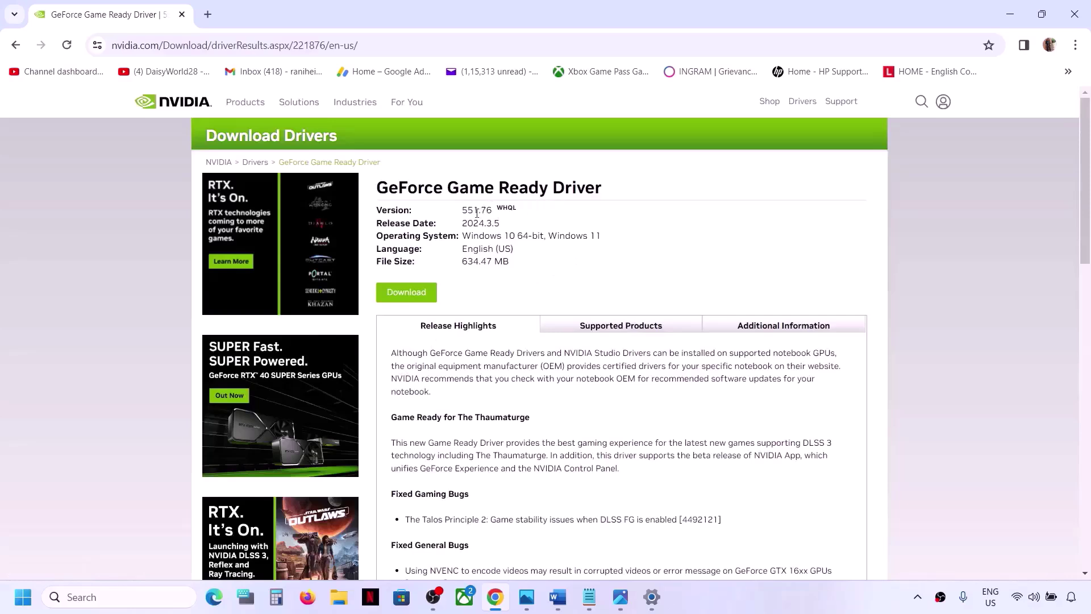
- Check the version of the GeForce Game Ready Driver and download its installer
{"action": "left_click_drag", "start_coordinate": [464, 209], "coordinate": [500, 207]}
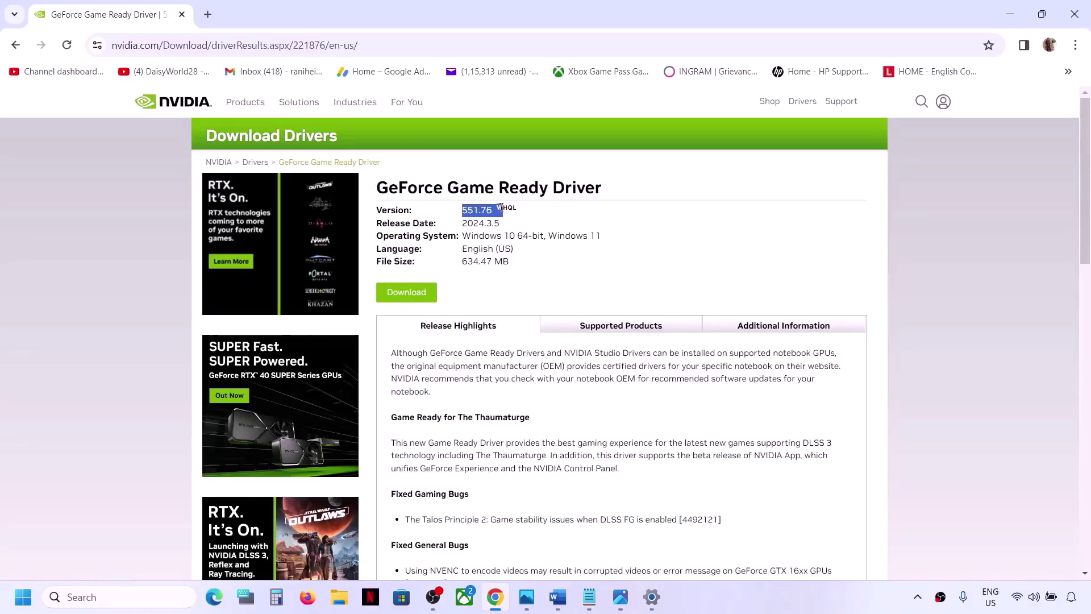
{"action": "left_click", "coordinate": [594, 233]}
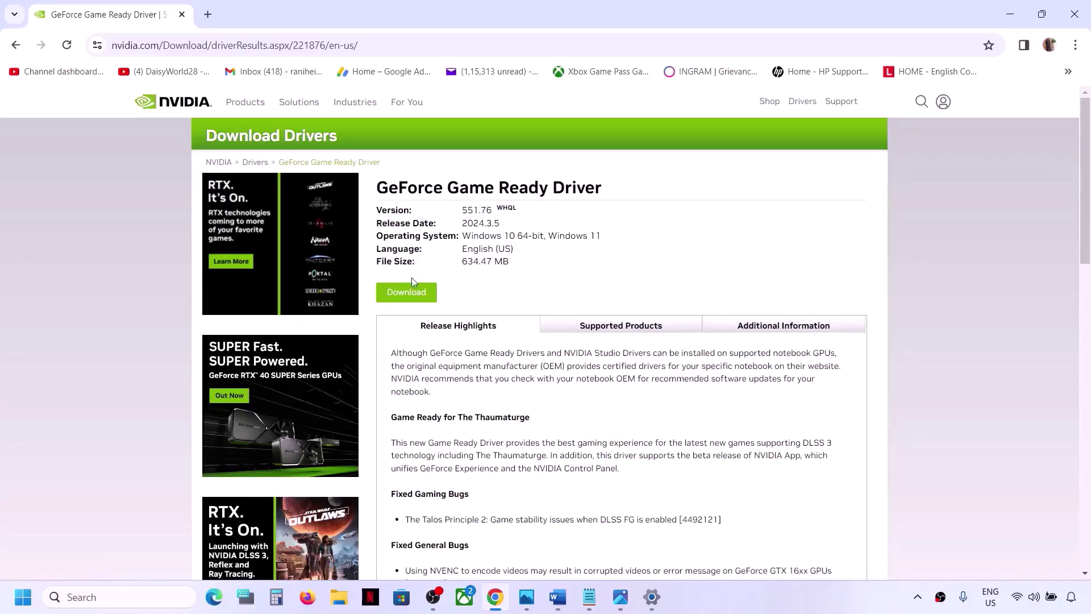
{"action": "left_click", "coordinate": [402, 297]}
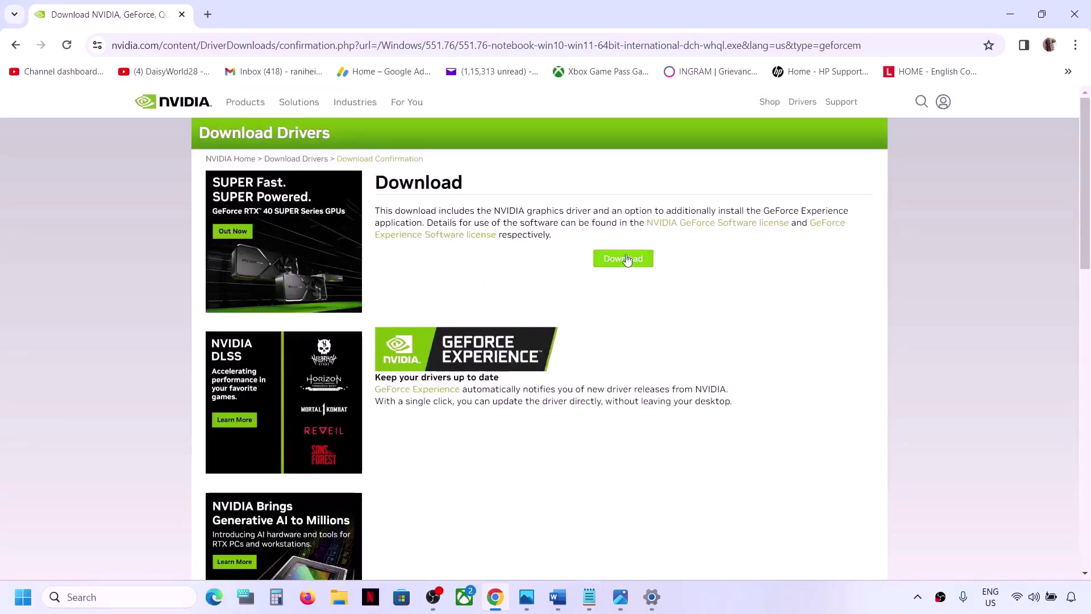
{"action": "left_click", "coordinate": [627, 260]}
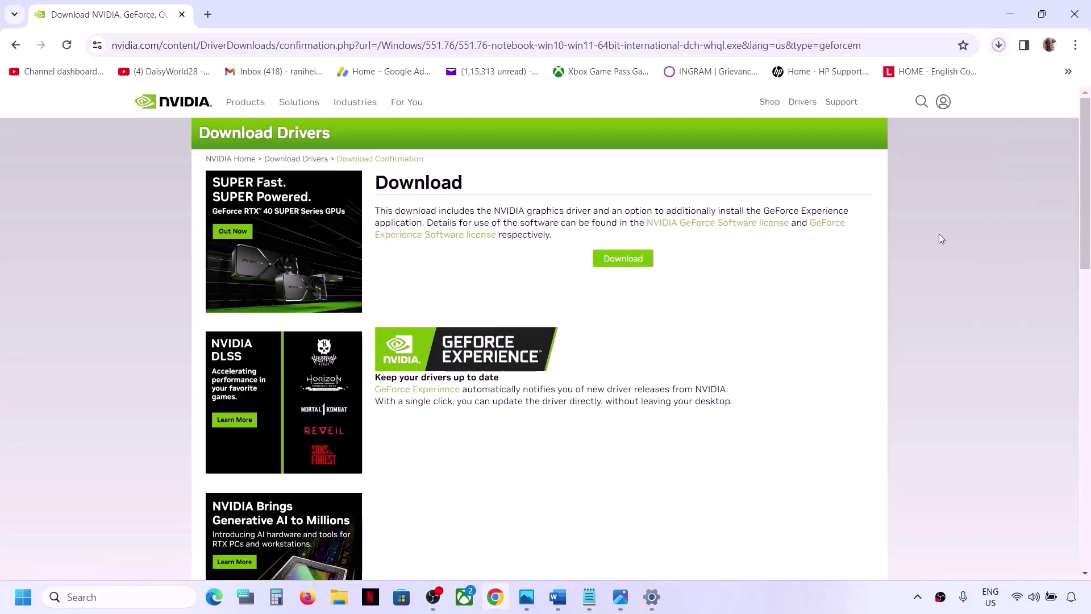
{"action": "left_click", "coordinate": [783, 581]}
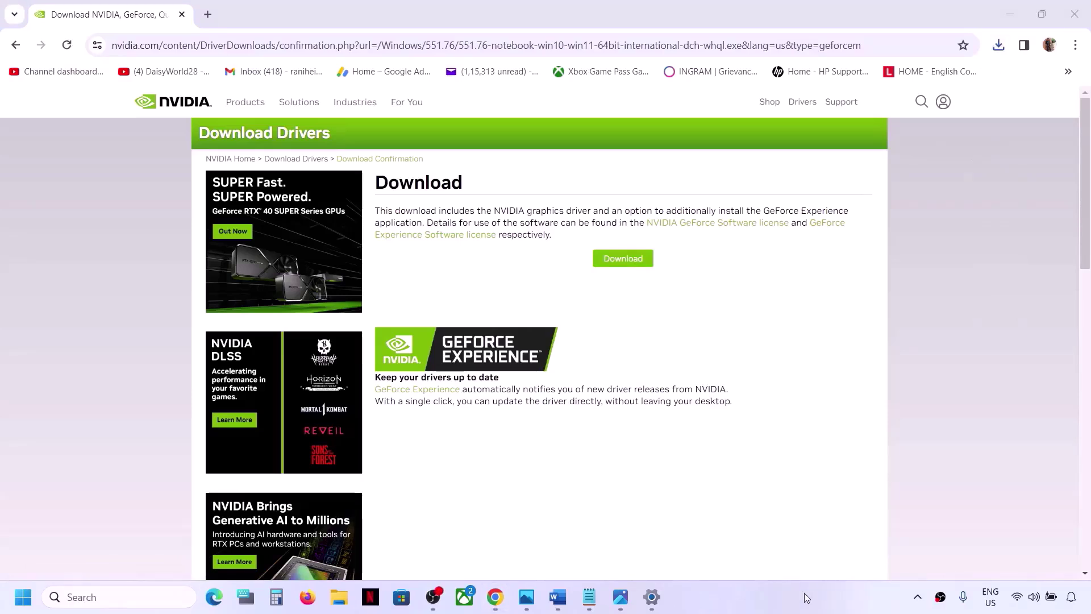
- Run the downloaded NVIDIA driver package and extract its files to the default folder
{"action": "left_click", "coordinate": [998, 46]}
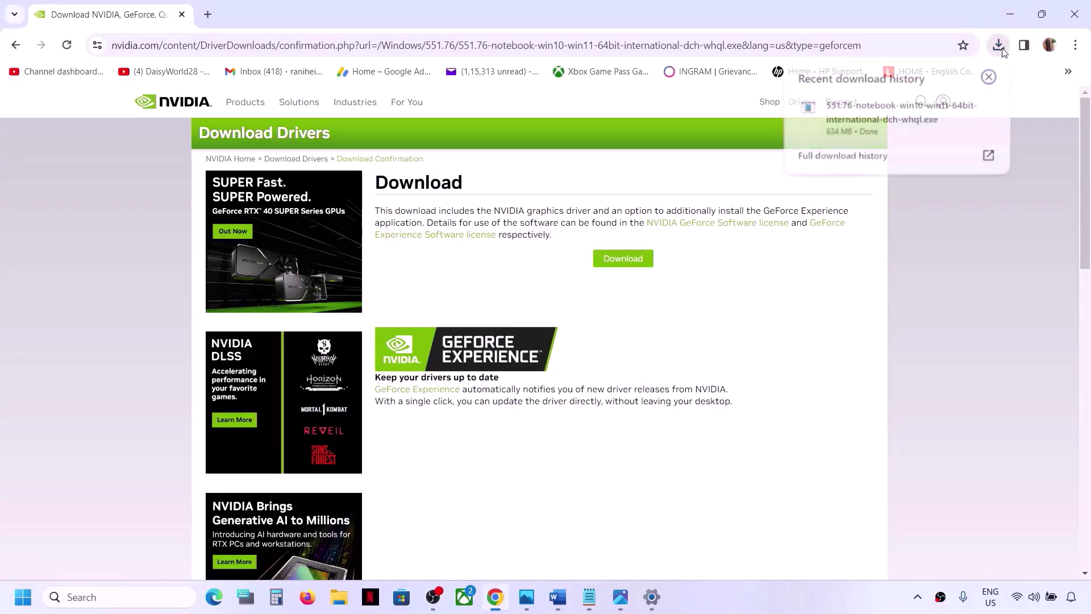
{"action": "left_click", "coordinate": [877, 125]}
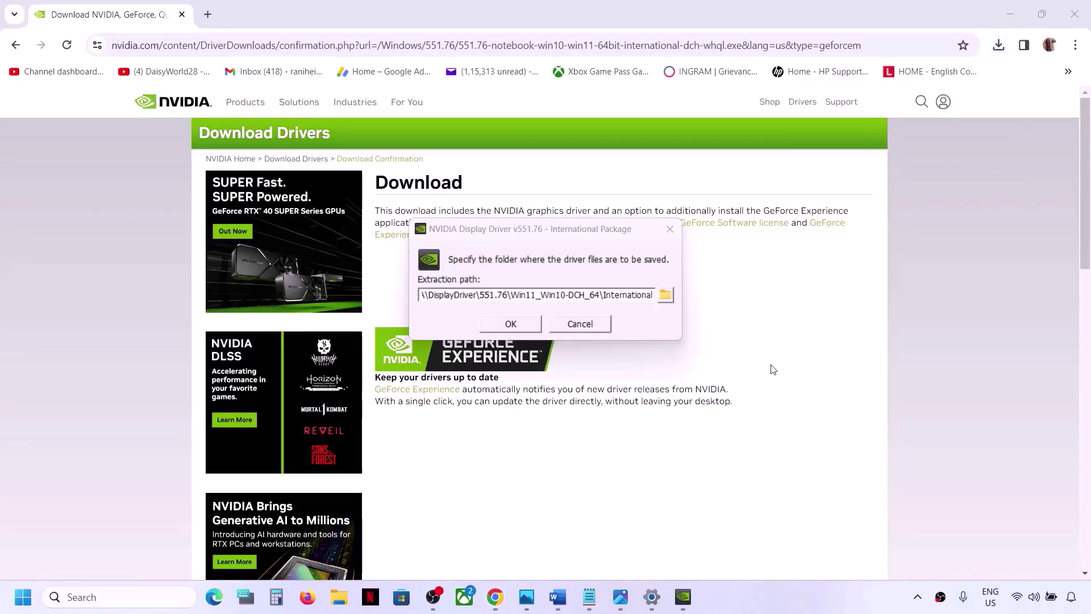
{"action": "left_click", "coordinate": [503, 327]}
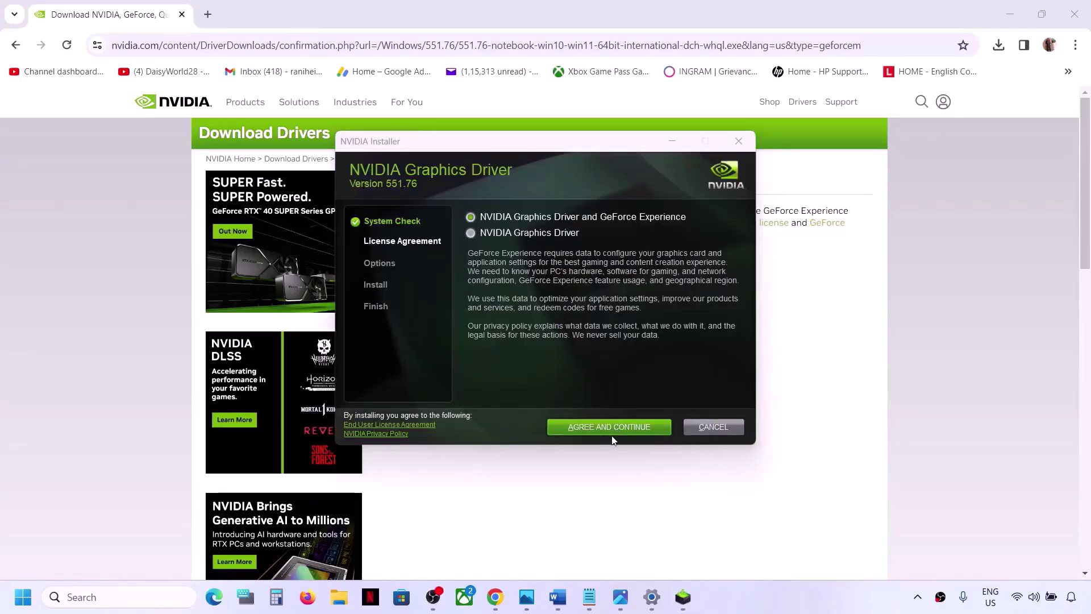
- Accept the licence for NVIDIA Graphics Driver and GeForce Experience, and proceed with the Custom (Advanced) installation
{"action": "left_click", "coordinate": [613, 434]}
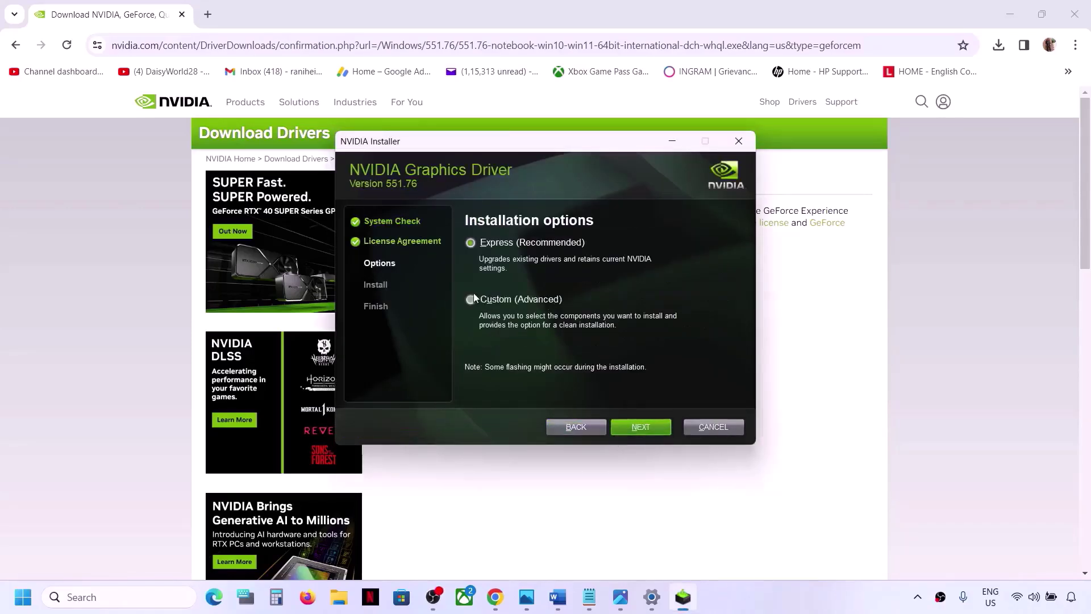
{"action": "left_click", "coordinate": [471, 299]}
{"action": "left_click", "coordinate": [633, 425]}
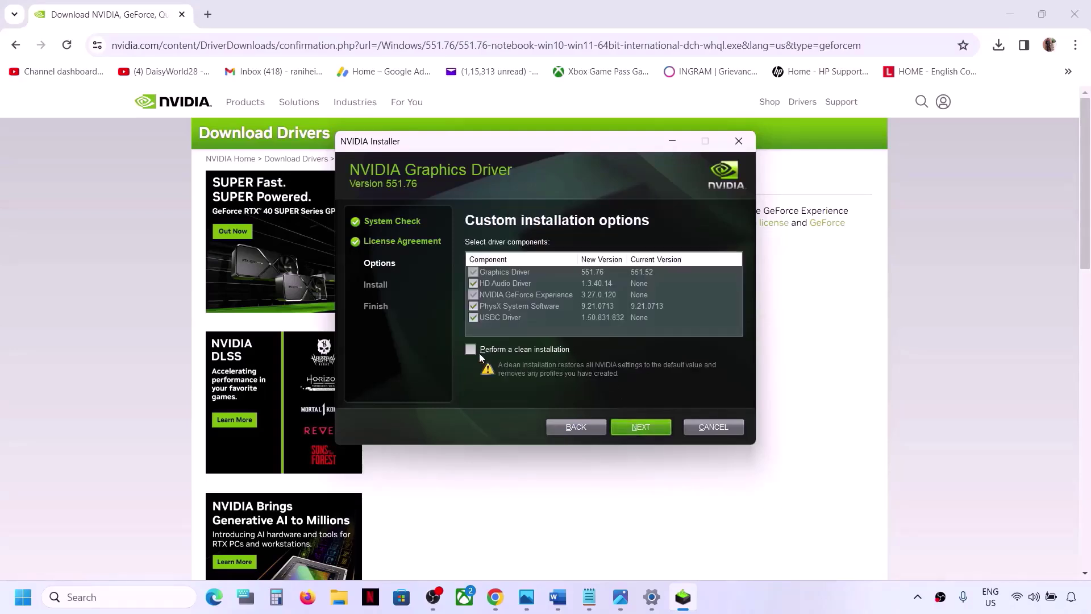
- Enable a clean installation for the NVIDIA graphics driver components and start the install
{"action": "left_click", "coordinate": [472, 349]}
{"action": "left_click", "coordinate": [641, 432]}
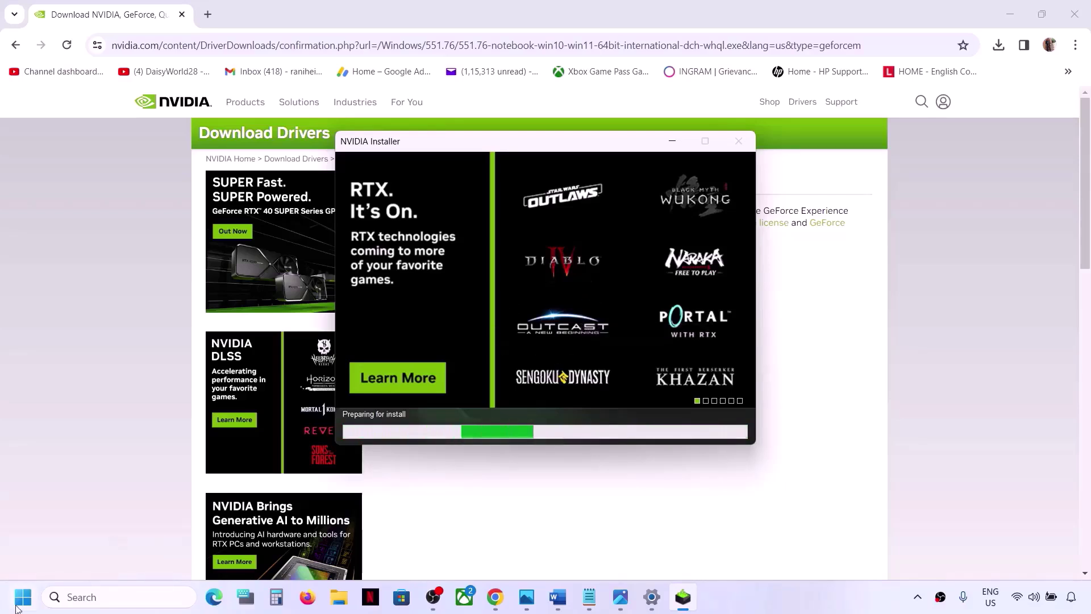
{"action": "key", "text": "super"}
{"action": "left_click", "coordinate": [410, 557]}
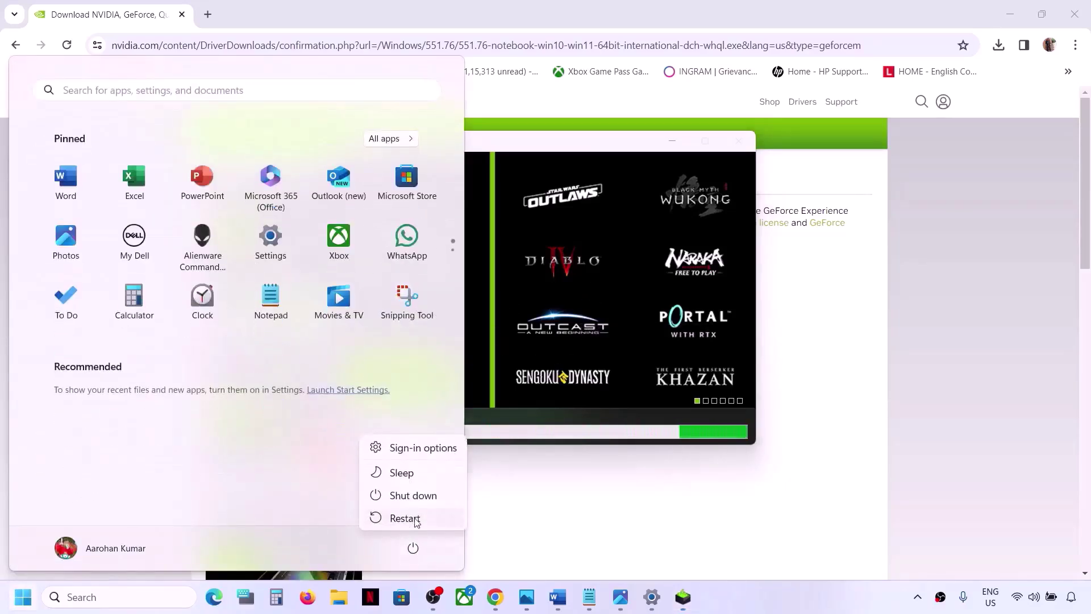
{"action": "key", "text": "Escape"}
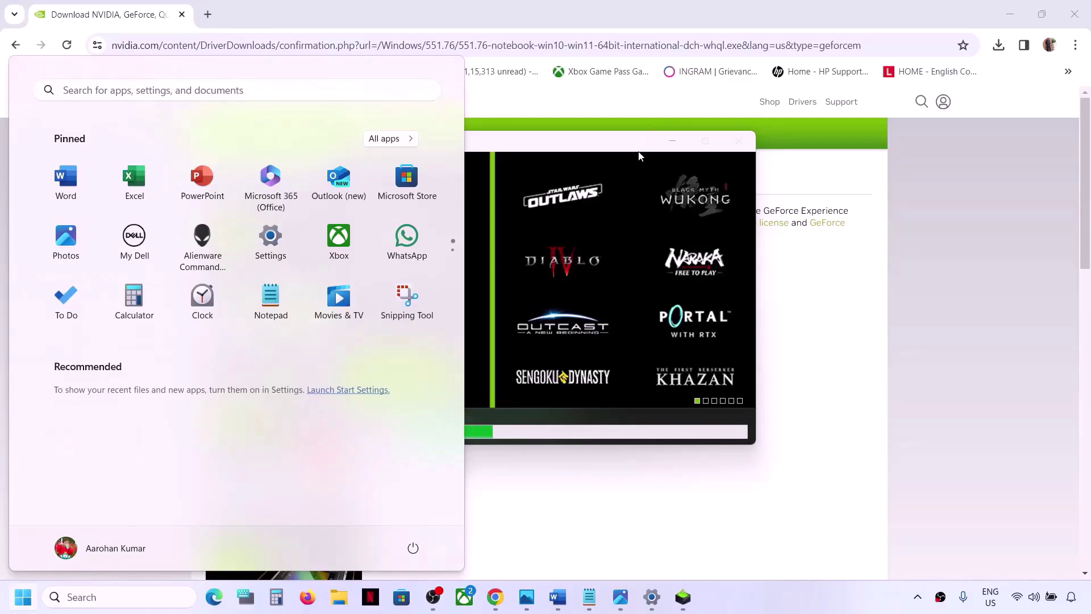
{"action": "left_click", "coordinate": [639, 154]}
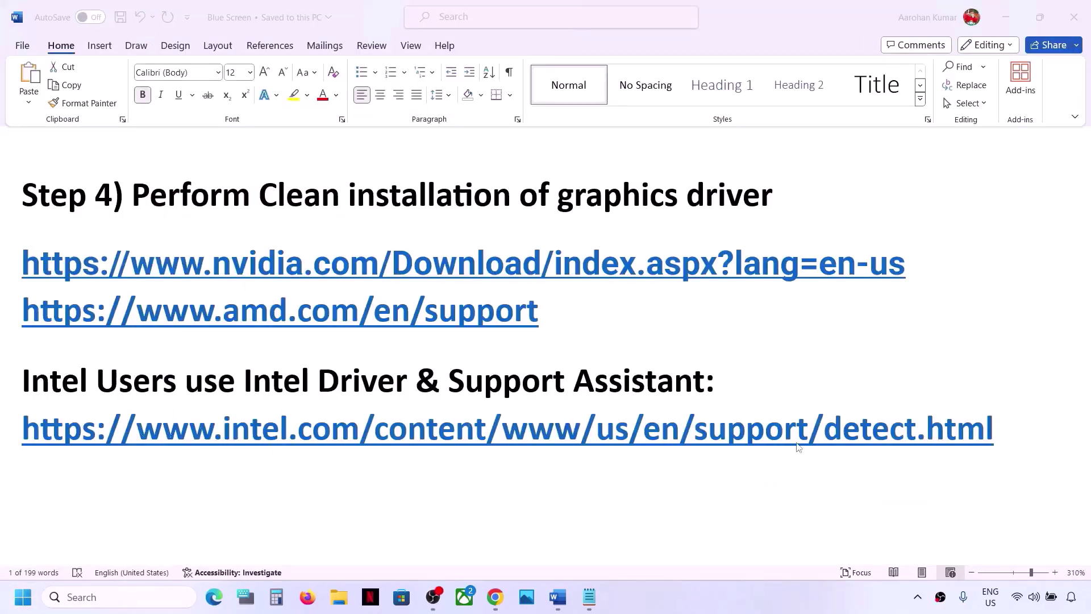
- Copy the Intel Driver & Support Assistant link from the Word notes and open it in a new Chrome tab
{"action": "triple_click", "coordinate": [1011, 435]}
{"action": "key", "text": "ctrl+c"}
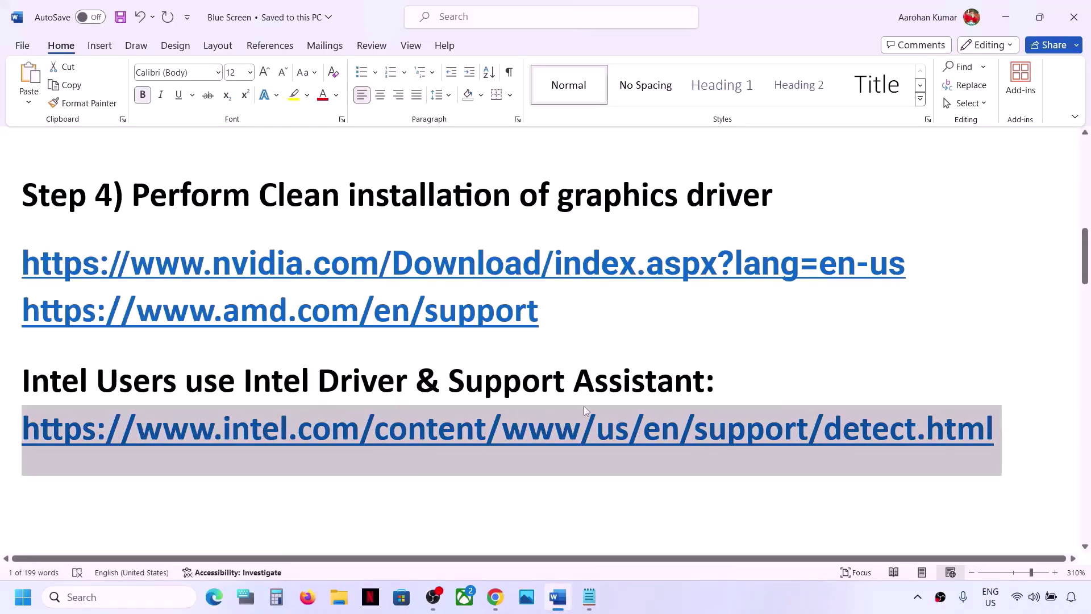
{"action": "left_click", "coordinate": [500, 604]}
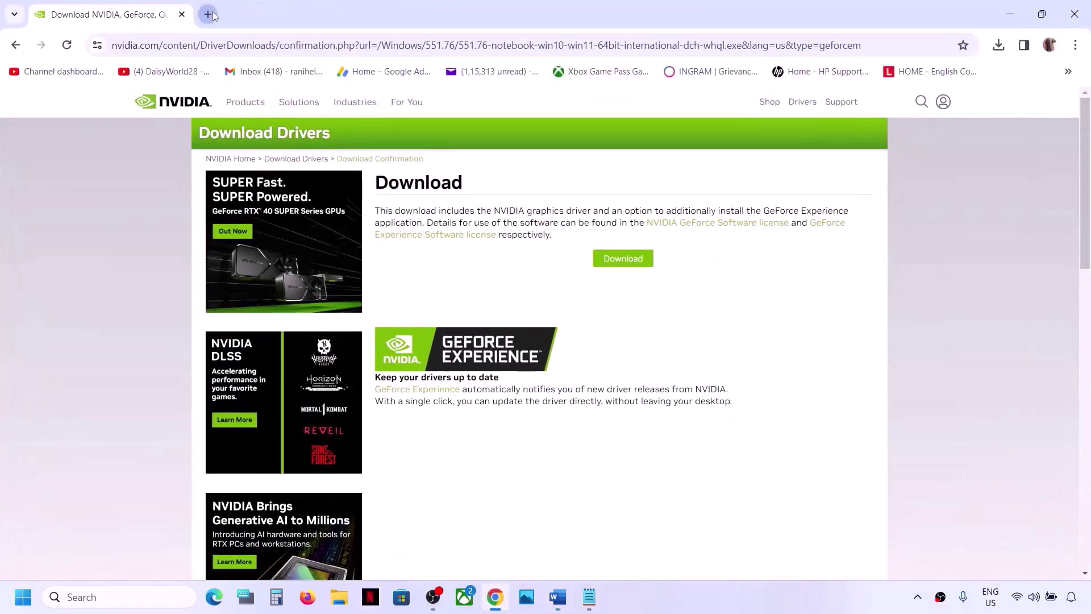
{"action": "left_click", "coordinate": [209, 15]}
{"action": "key", "text": "ctrl+v"}
{"action": "key", "text": "Return"}
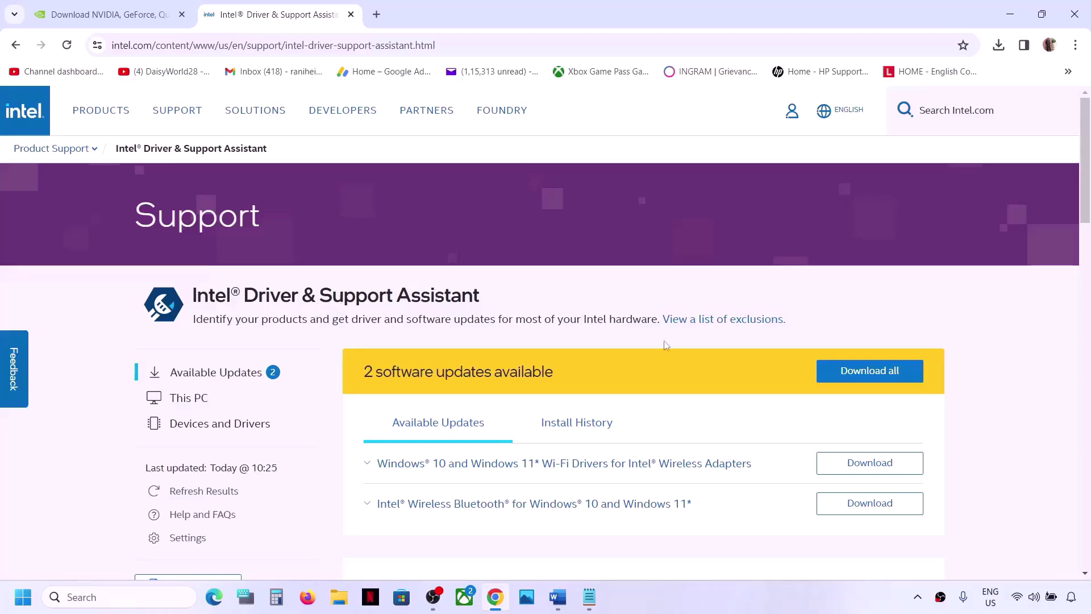
- Download all available Intel driver updates and start installing all of them
{"action": "scroll", "coordinate": [664, 341], "scroll_direction": "down", "scroll_amount": 2}
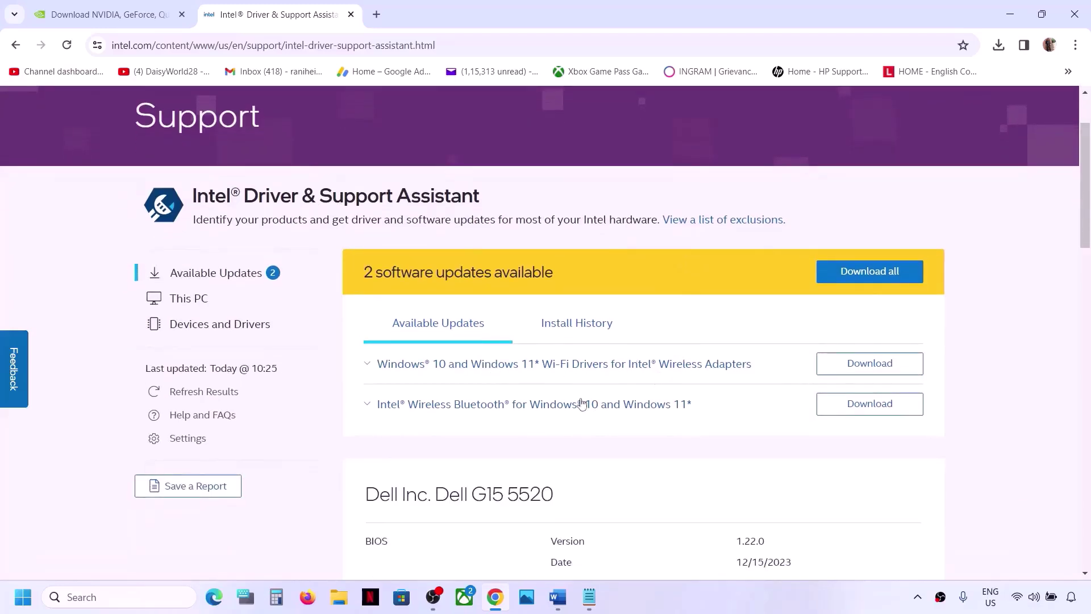
{"action": "left_click", "coordinate": [867, 281]}
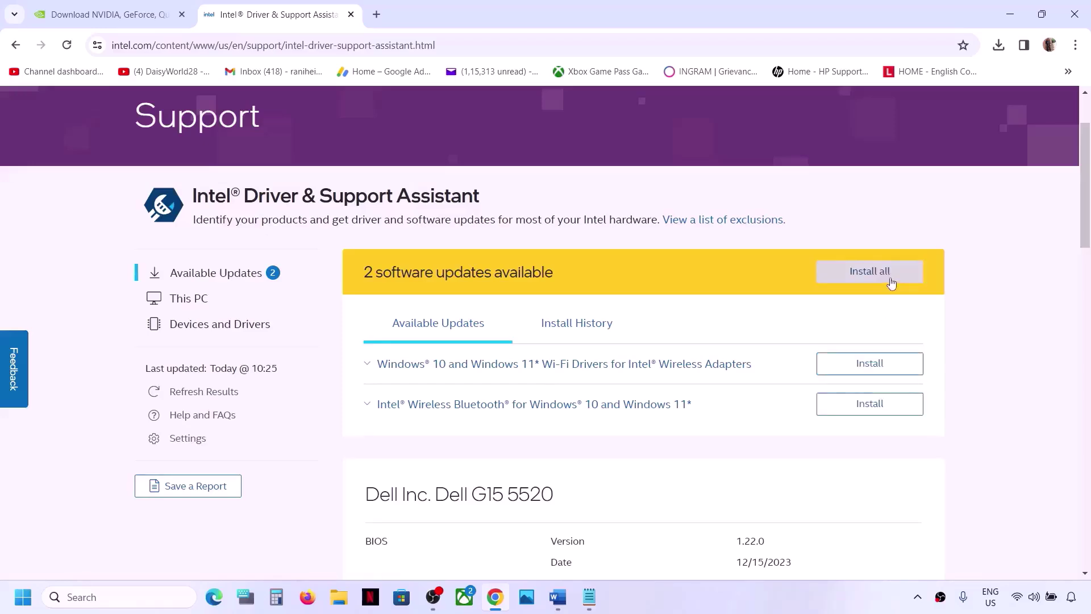
{"action": "left_click", "coordinate": [890, 277]}
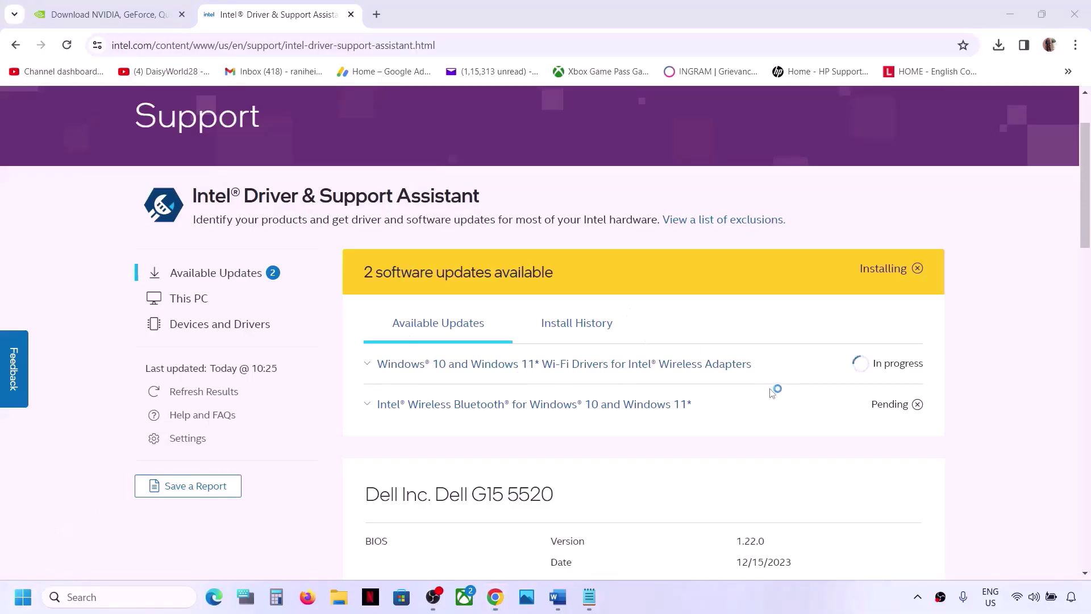
- Accept the licence terms in the Intel Wi-Fi driver installer and run the driver upgrade
{"action": "left_click", "coordinate": [634, 423]}
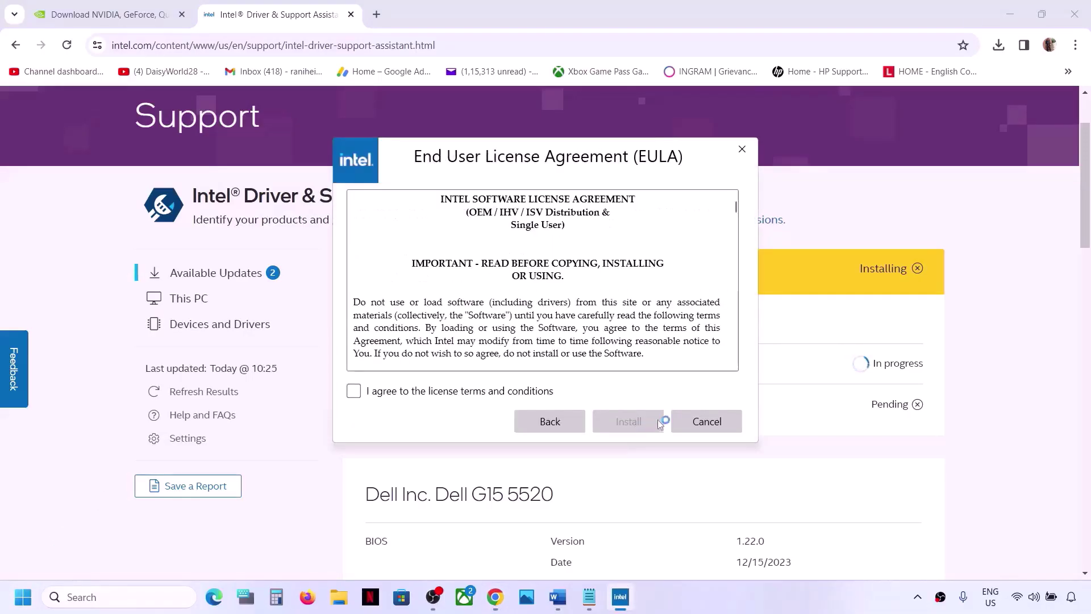
{"action": "left_click", "coordinate": [441, 392]}
{"action": "left_click", "coordinate": [615, 411]}
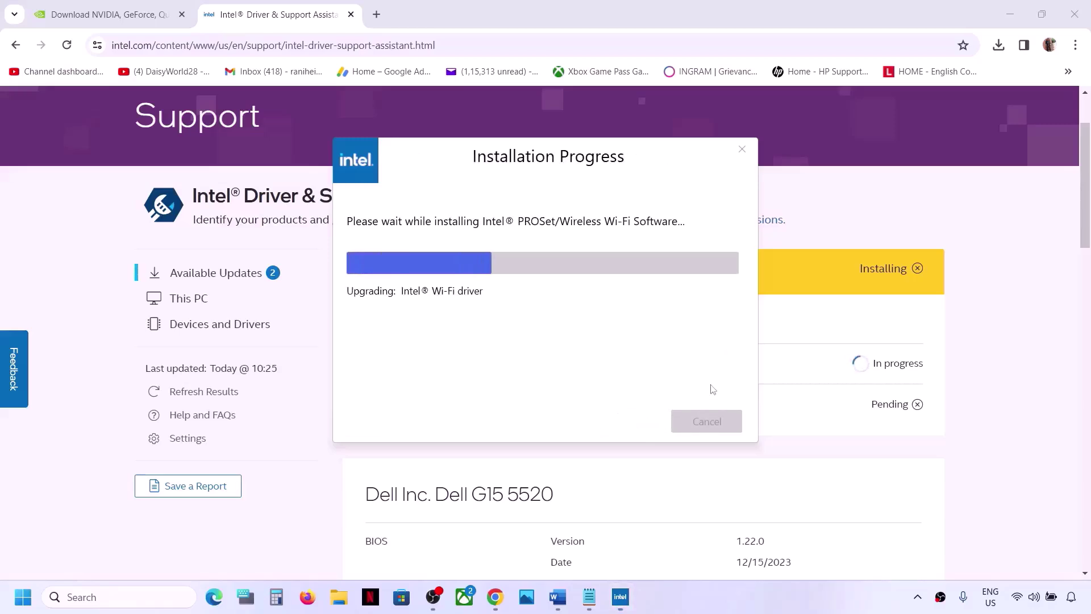
{"action": "left_click", "coordinate": [986, 409]}
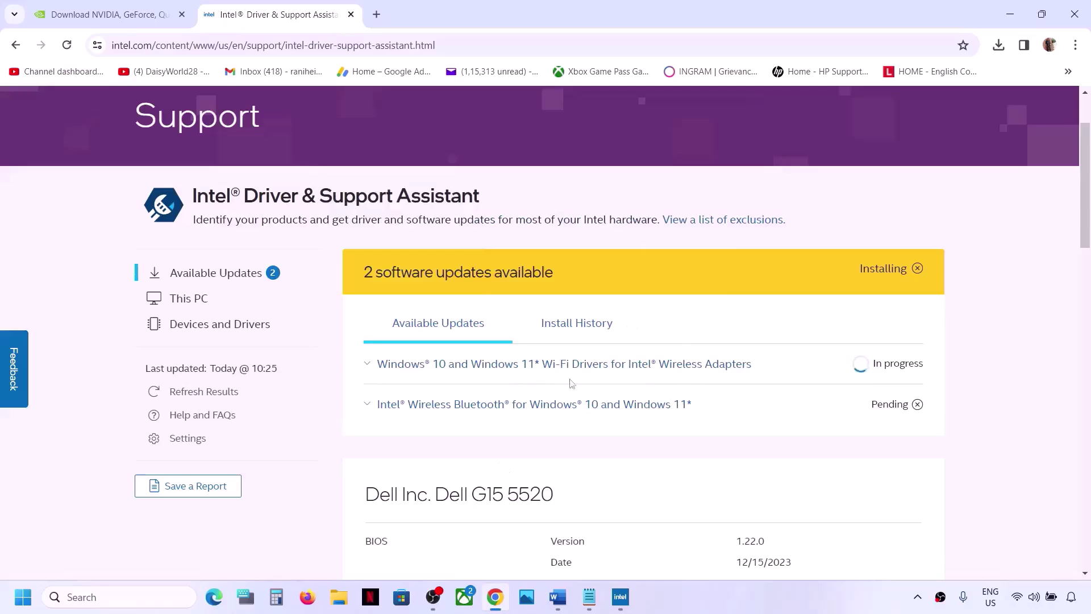
{"action": "left_click", "coordinate": [23, 596]}
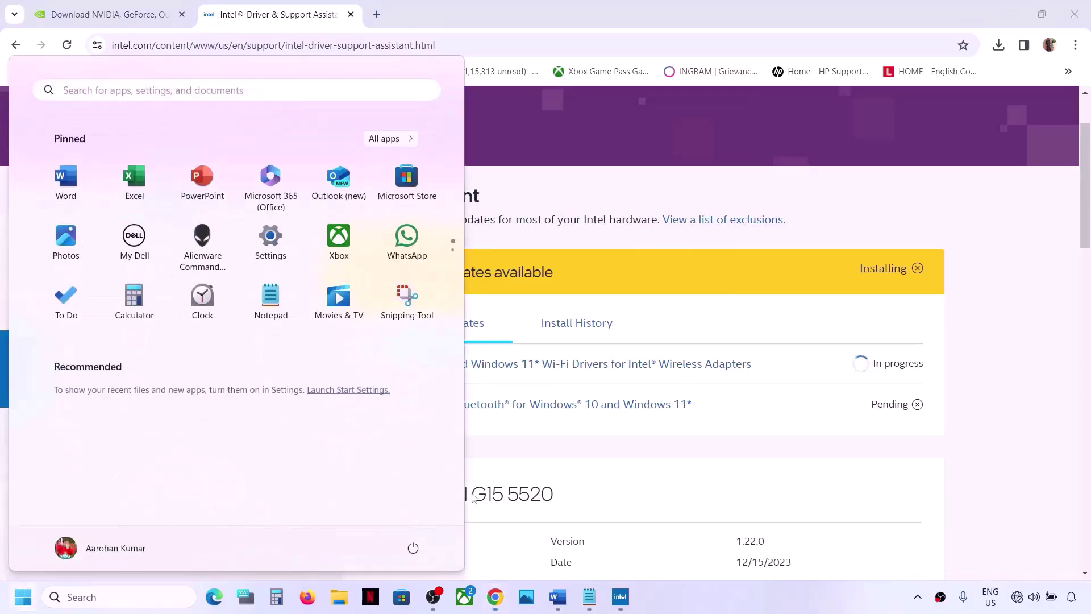
{"action": "left_click", "coordinate": [413, 548]}
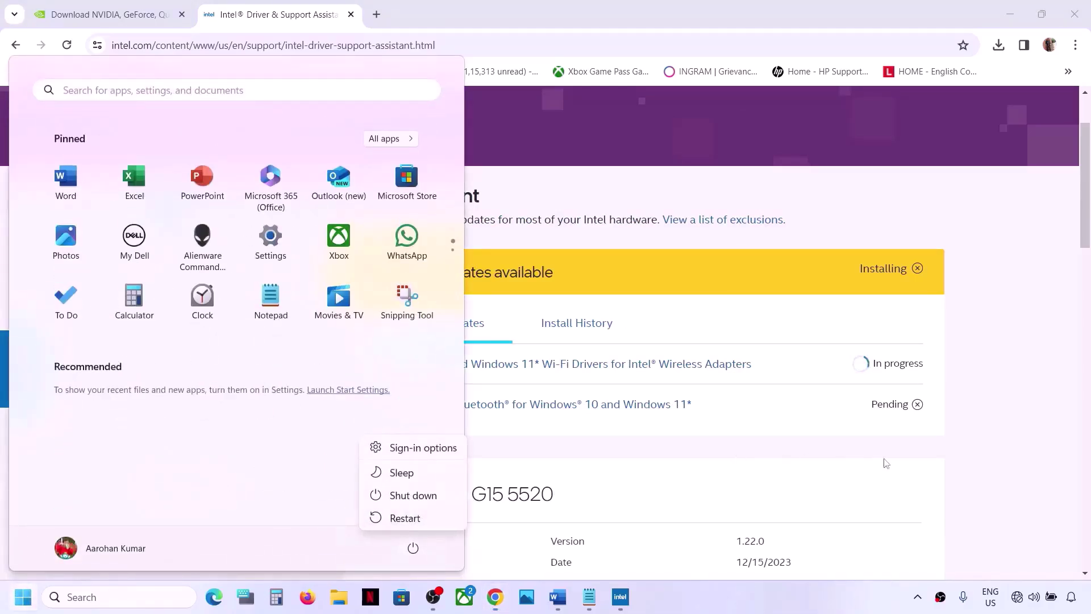
{"action": "key", "text": "Escape"}
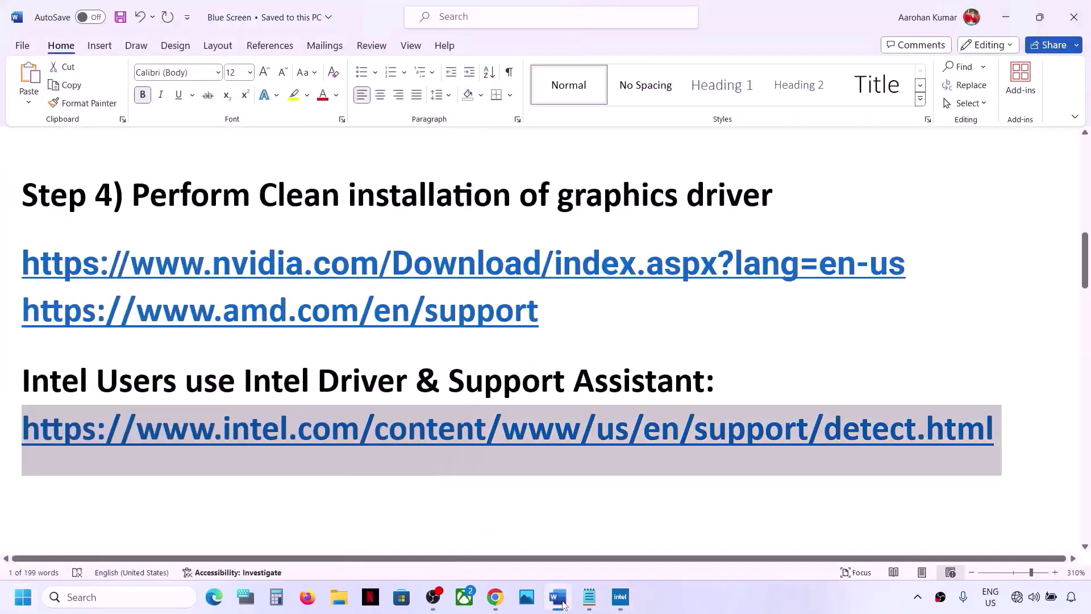
- Switch to the Word notes for Step 5, Run SFC & DISM Command, and open Command Prompt as administrator
{"action": "left_click", "coordinate": [557, 596]}
{"action": "scroll", "coordinate": [371, 382], "scroll_direction": "down", "scroll_amount": 3}
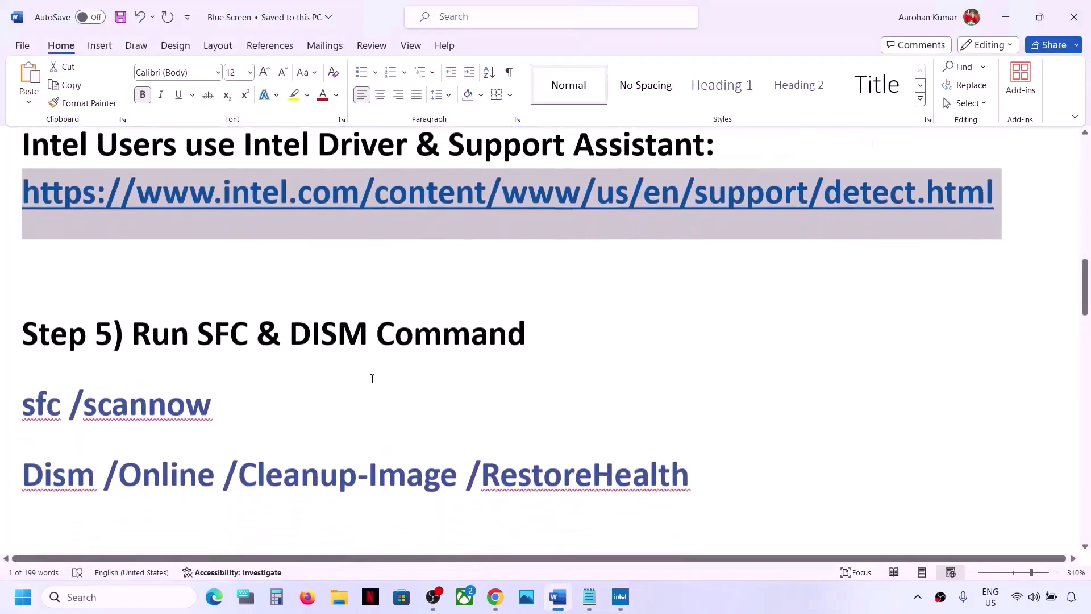
{"action": "left_click_drag", "start_coordinate": [133, 329], "coordinate": [526, 332]}
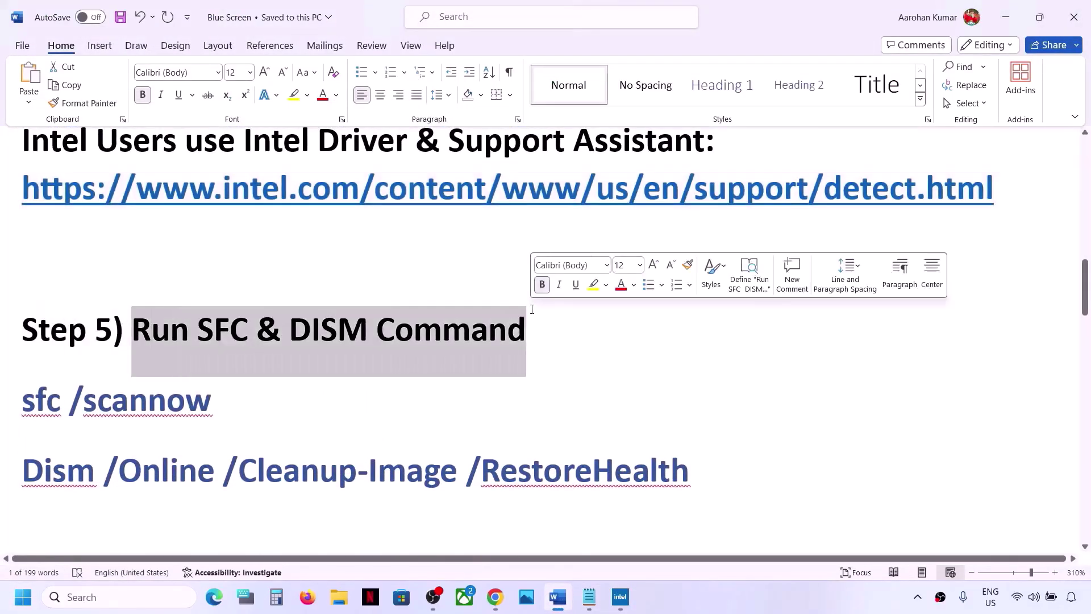
{"action": "left_click", "coordinate": [85, 596]}
{"action": "type", "text": "cmd"}
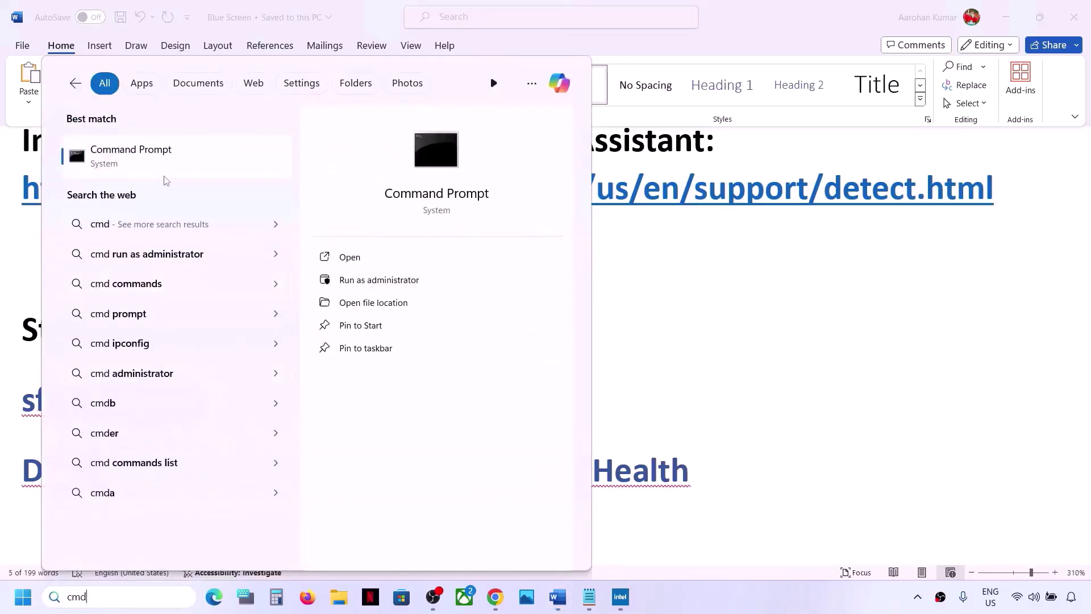
{"action": "right_click", "coordinate": [142, 169]}
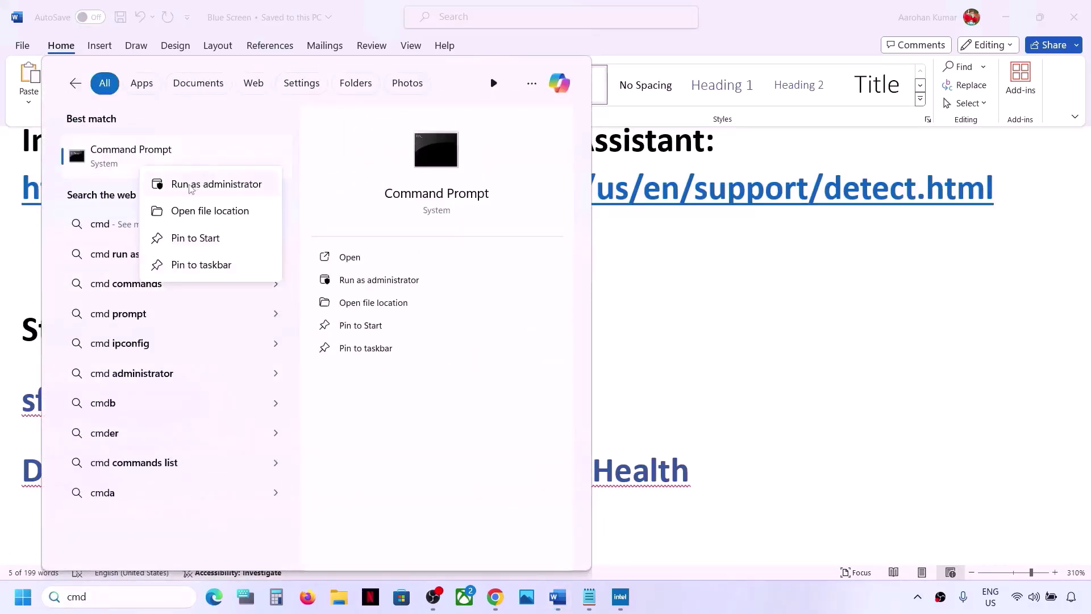
{"action": "left_click", "coordinate": [190, 184]}
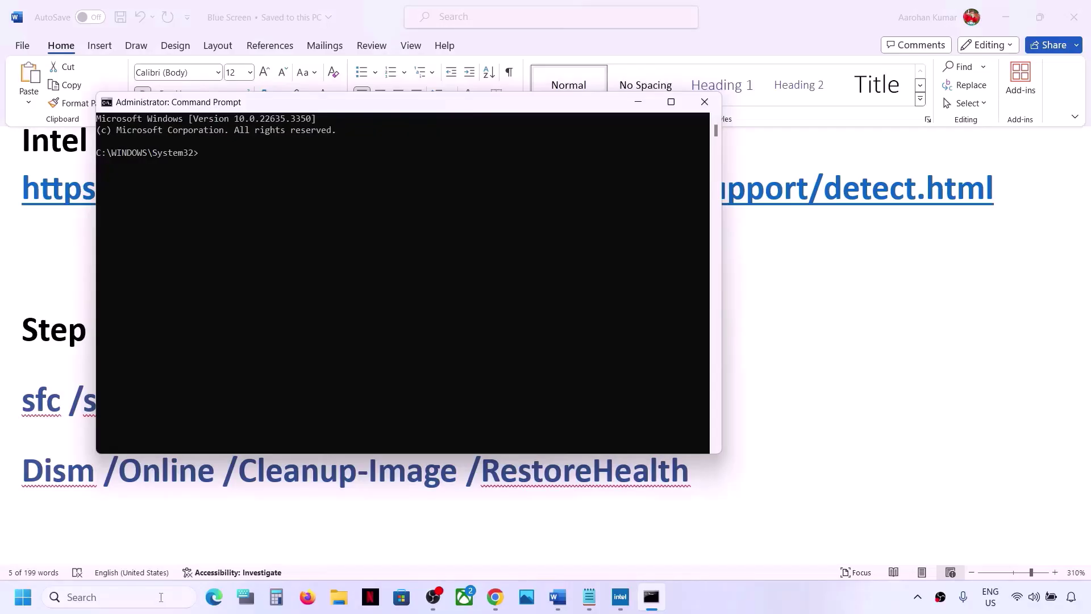
{"action": "left_click", "coordinate": [161, 598]}
{"action": "type", "text": "cmd"}
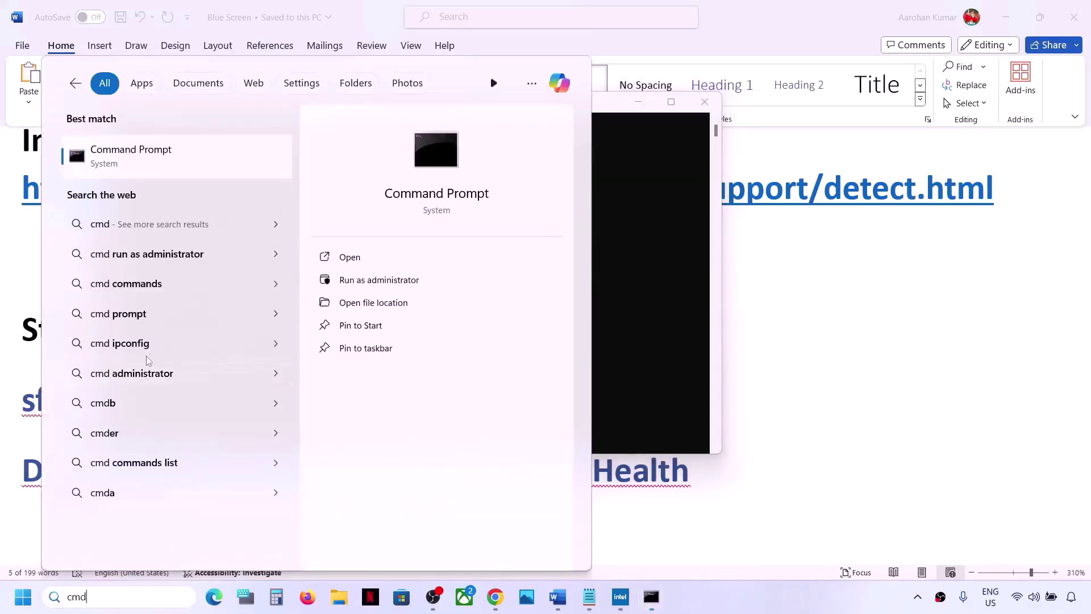
{"action": "right_click", "coordinate": [169, 169]}
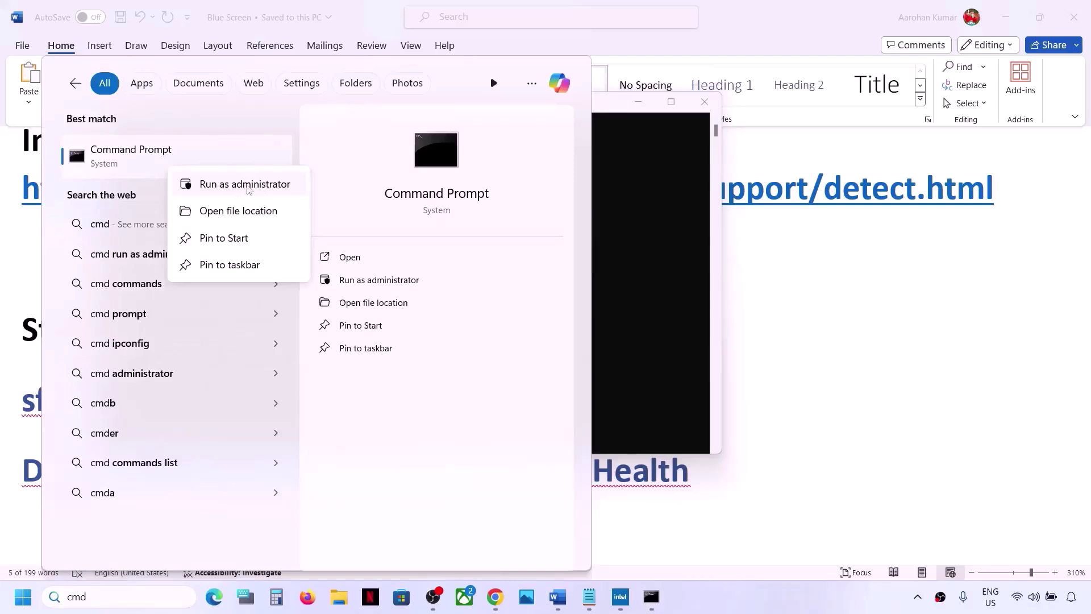
{"action": "left_click", "coordinate": [659, 255]}
{"action": "left_click", "coordinate": [487, 265]}
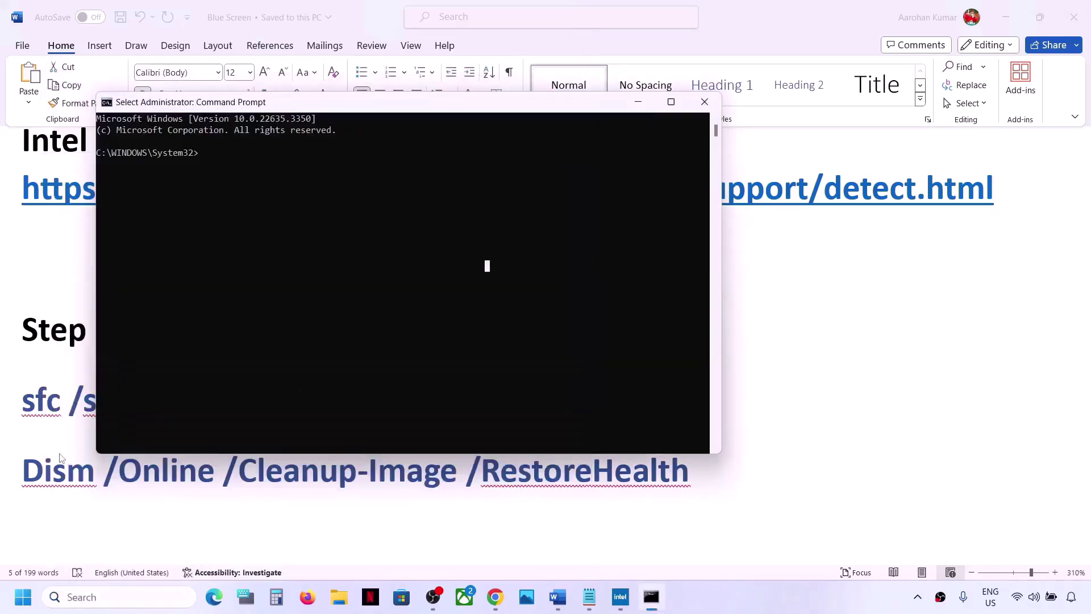
- Copy sfc /scannow from the Word notes and run it in the administrator Command Prompt
{"action": "key", "text": "alt+Tab"}
{"action": "double_click", "coordinate": [123, 406]}
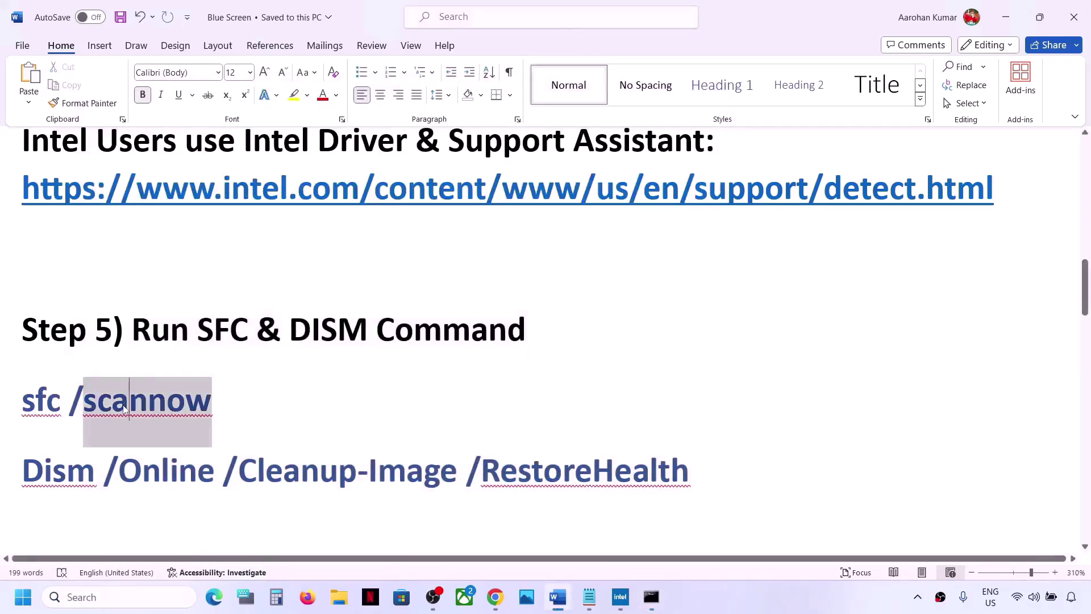
{"action": "left_click", "coordinate": [225, 396]}
{"action": "left_click_drag", "start_coordinate": [224, 397], "coordinate": [23, 401]}
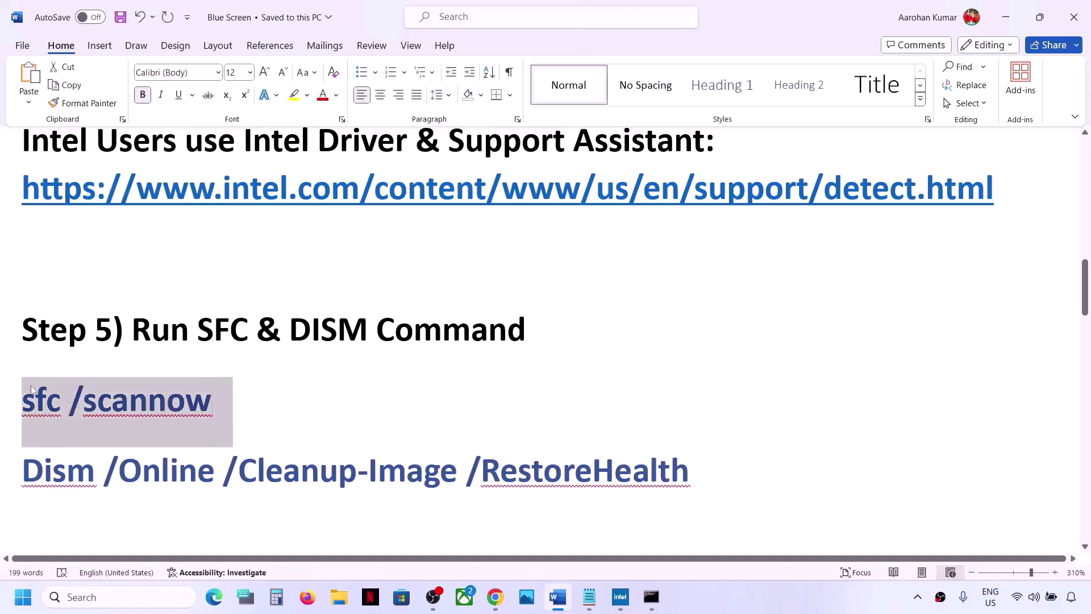
{"action": "key", "text": "alt+Tab"}
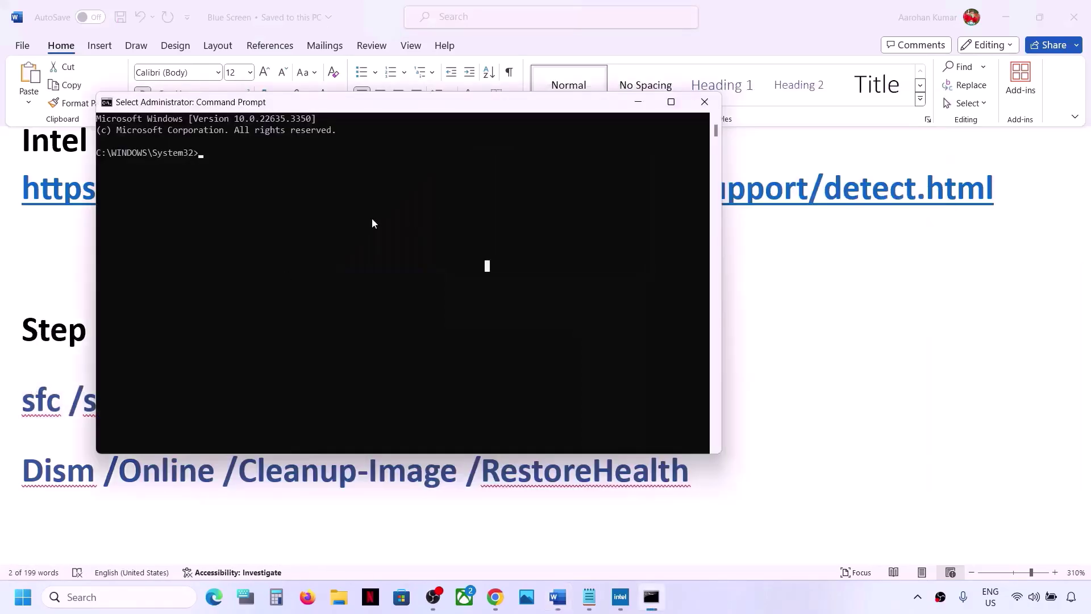
{"action": "right_click", "coordinate": [371, 223]}
{"action": "key", "text": "Return"}
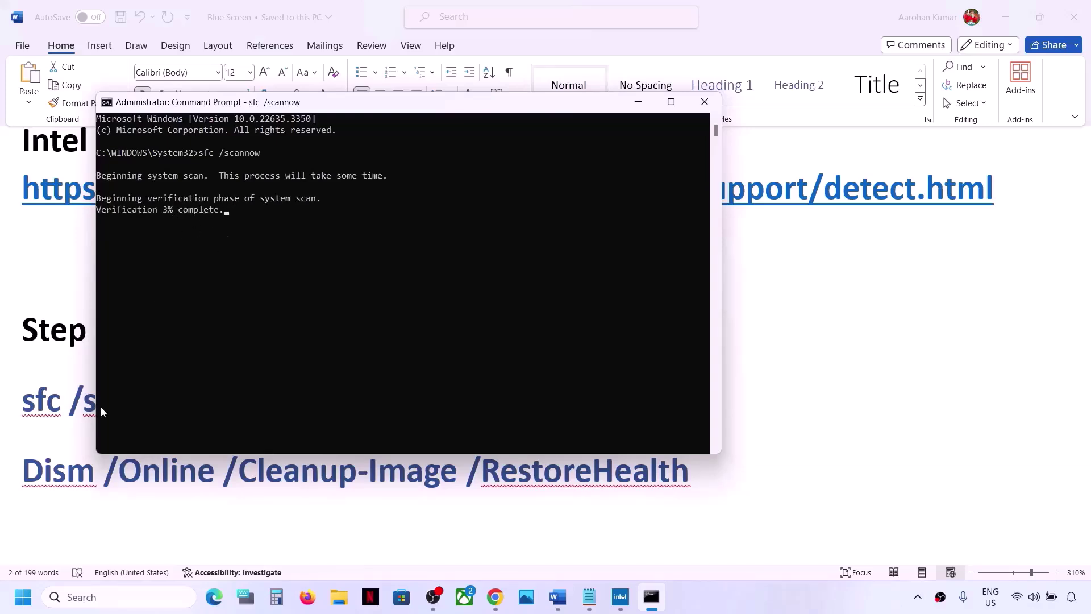
- Copy the command Dism /Online /Cleanup-Image /RestoreHealth from the Word notes and check the running scan in Command Prompt
{"action": "left_click", "coordinate": [98, 468]}
{"action": "double_click", "coordinate": [282, 469]}
{"action": "key", "text": "Left"}
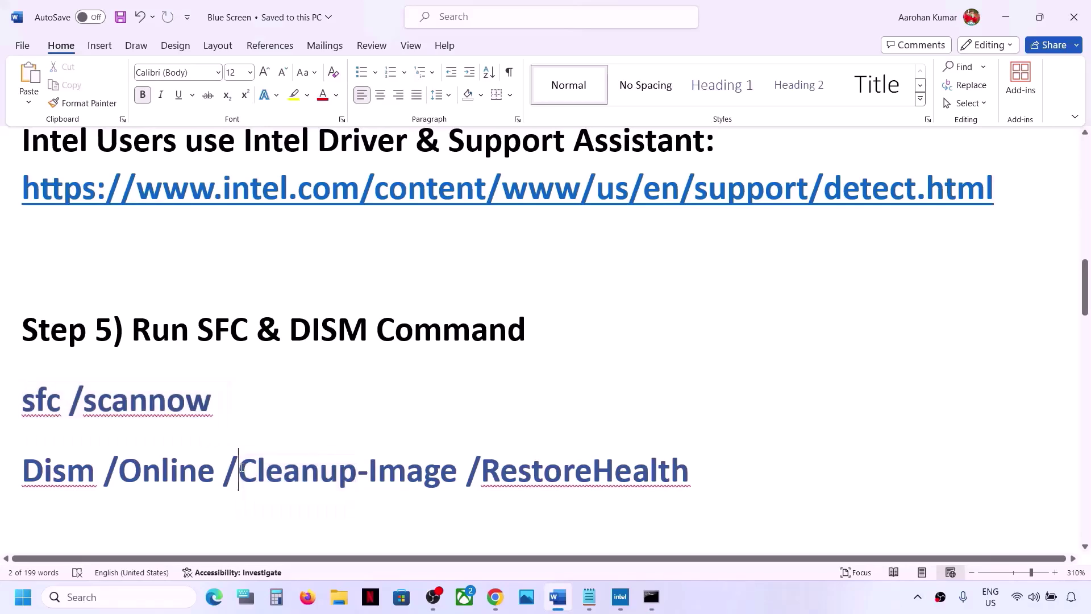
{"action": "left_click_drag", "start_coordinate": [712, 463], "coordinate": [41, 469]}
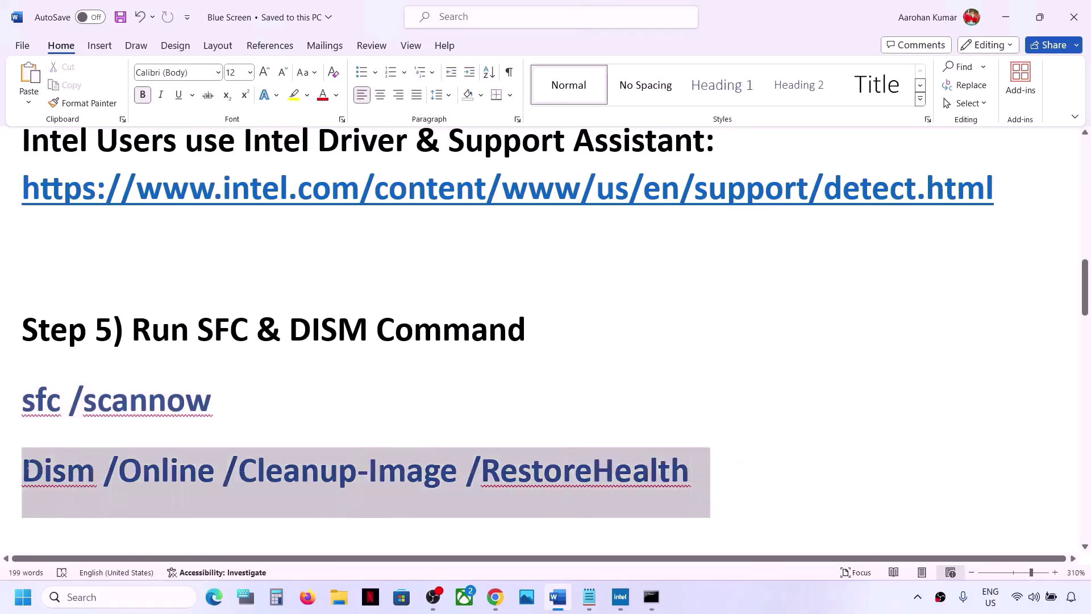
{"action": "right_click", "coordinate": [44, 469]}
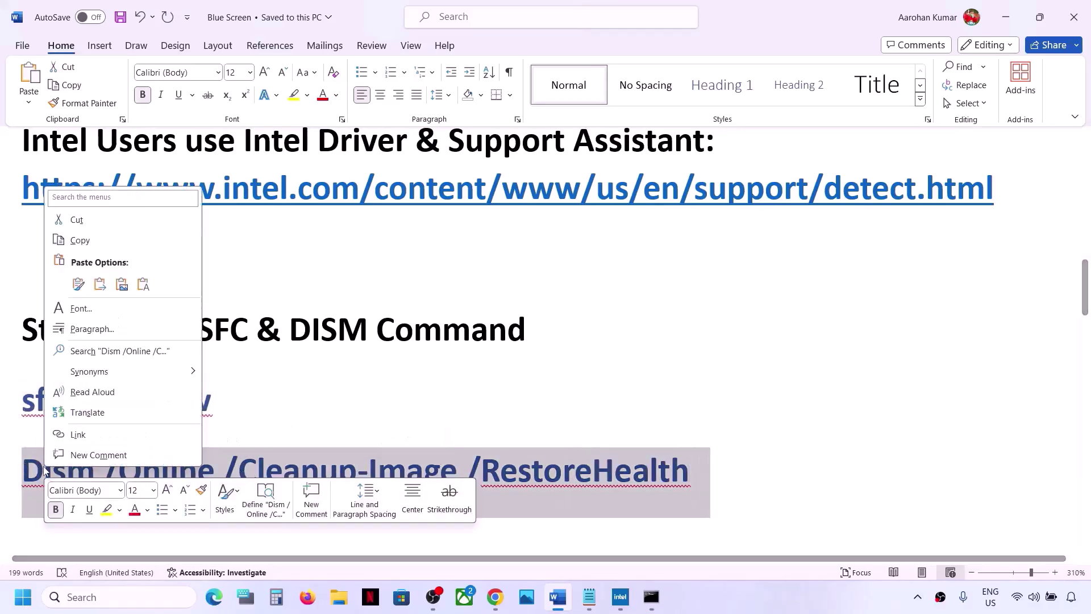
{"action": "left_click", "coordinate": [80, 240]}
{"action": "key", "text": "alt+Tab"}
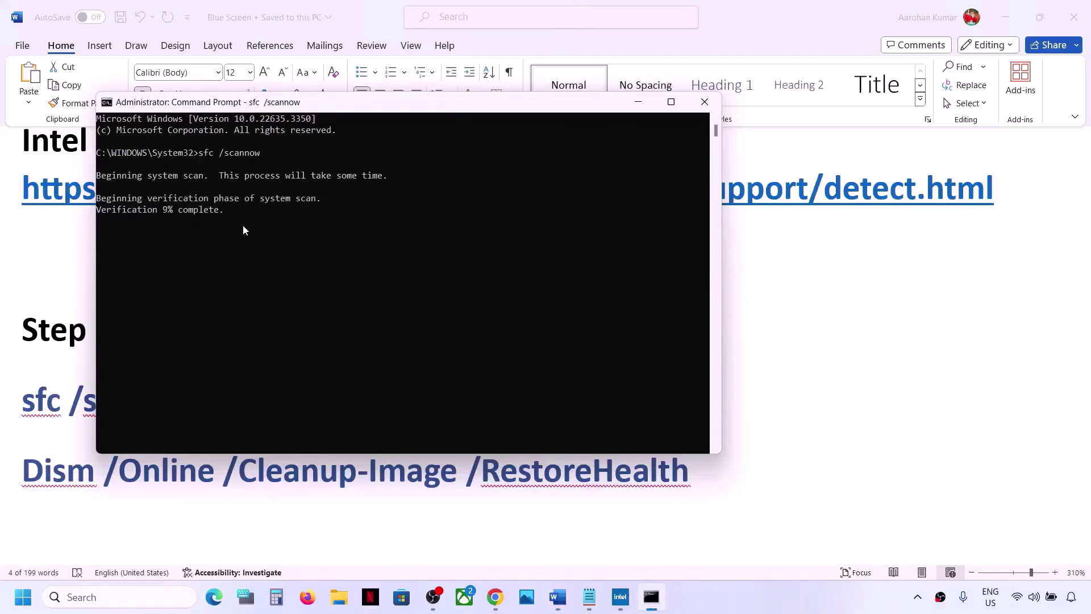
{"action": "key", "text": "alt+Tab"}
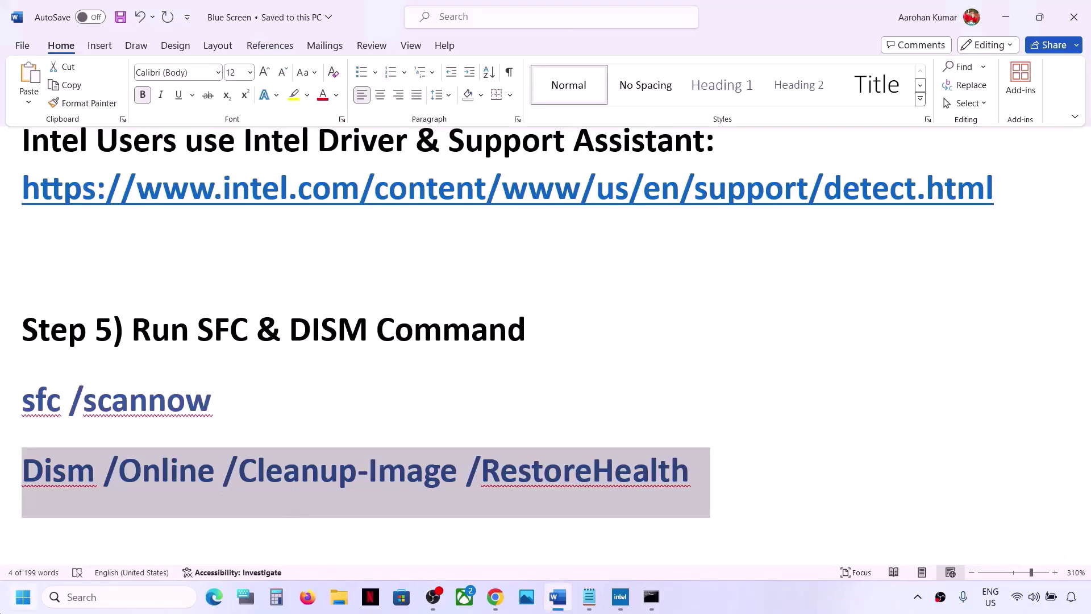
{"action": "left_click", "coordinate": [15, 606]}
{"action": "left_click", "coordinate": [413, 548]}
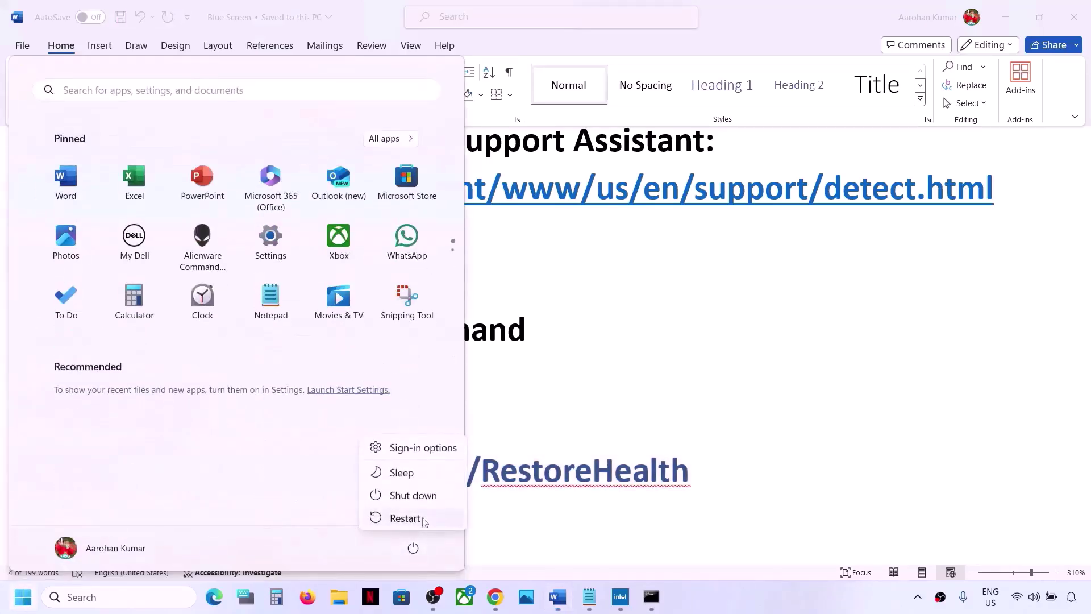
{"action": "left_click", "coordinate": [638, 438]}
{"action": "left_click", "coordinate": [603, 431]}
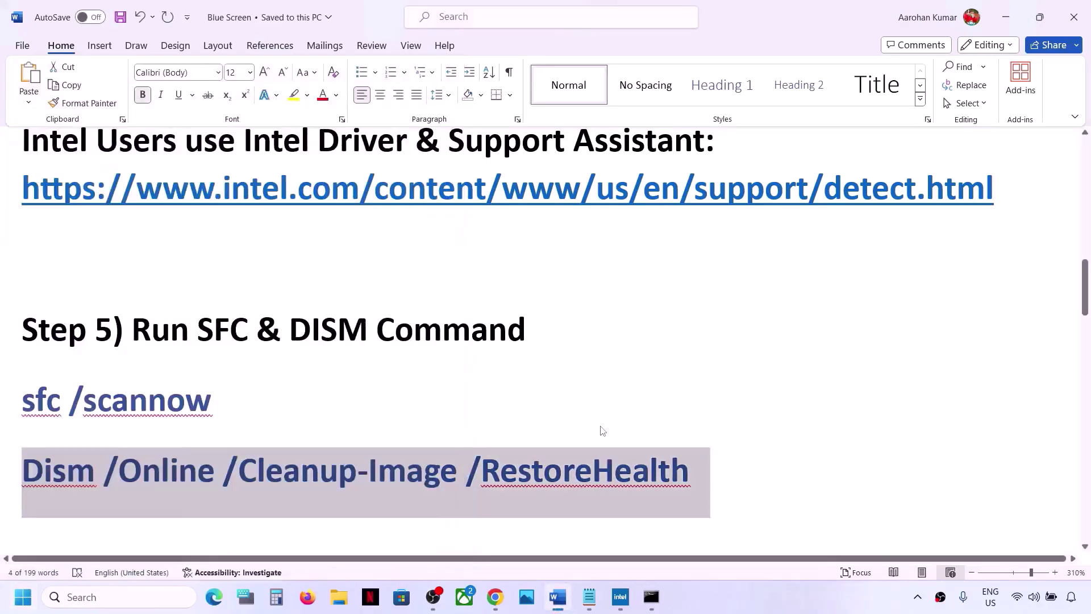
- Go to Step 6, Increase the Virtual Memory, in the Word notes and highlight its heading text
{"action": "scroll", "coordinate": [603, 430], "scroll_direction": "down", "scroll_amount": 5}
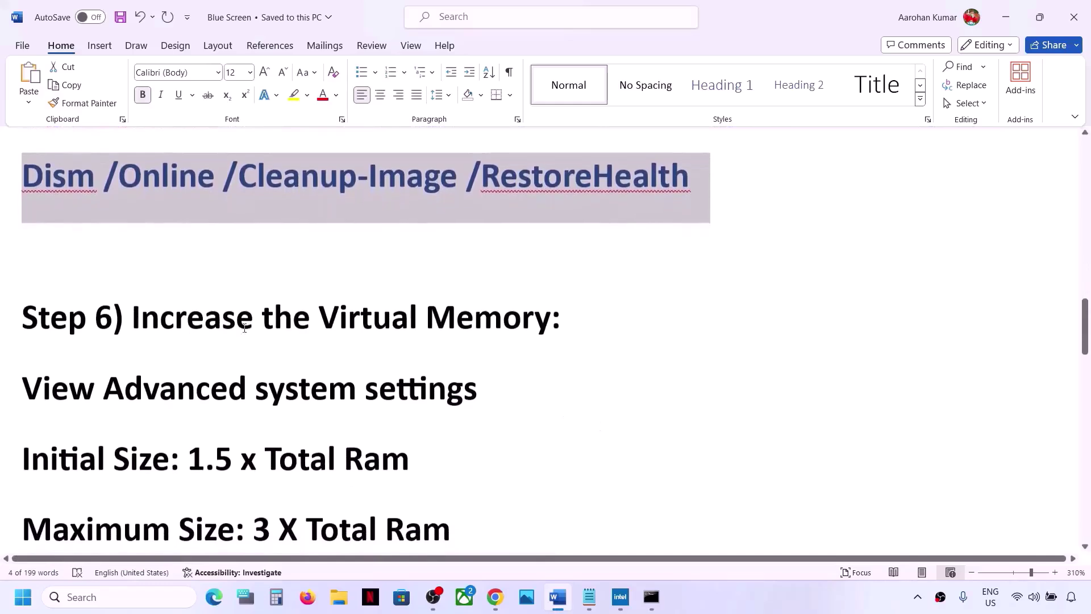
{"action": "left_click_drag", "start_coordinate": [132, 319], "coordinate": [552, 330]}
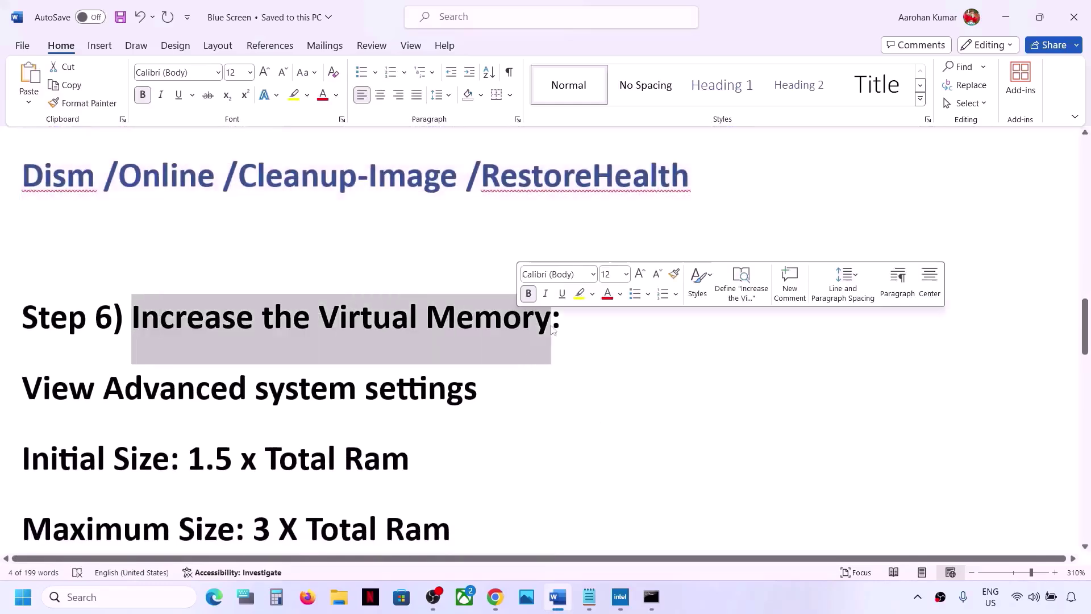
{"action": "left_click", "coordinate": [814, 601]}
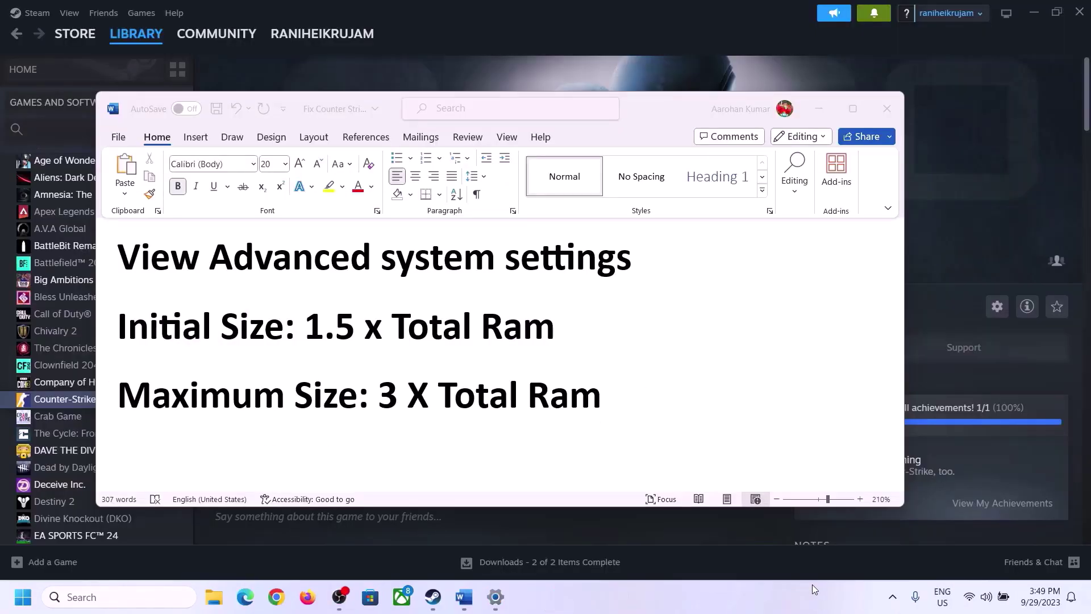
- Copy "View Advanced system settings" from the Word notes and open that control panel item through Windows search
{"action": "left_click", "coordinate": [184, 266]}
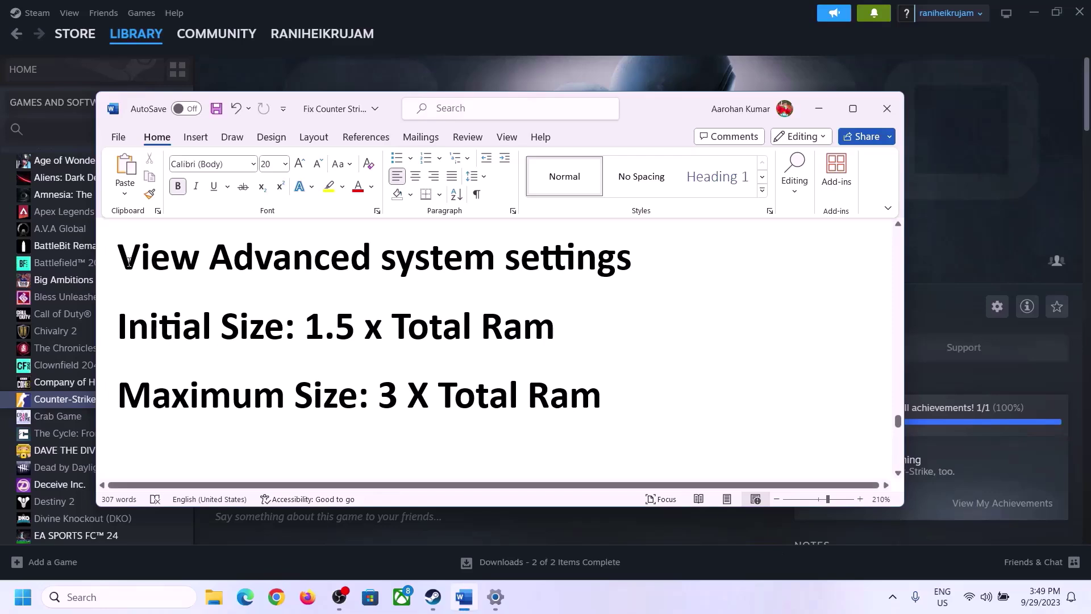
{"action": "left_click_drag", "start_coordinate": [120, 261], "coordinate": [596, 275]}
{"action": "key", "text": "ctrl+c"}
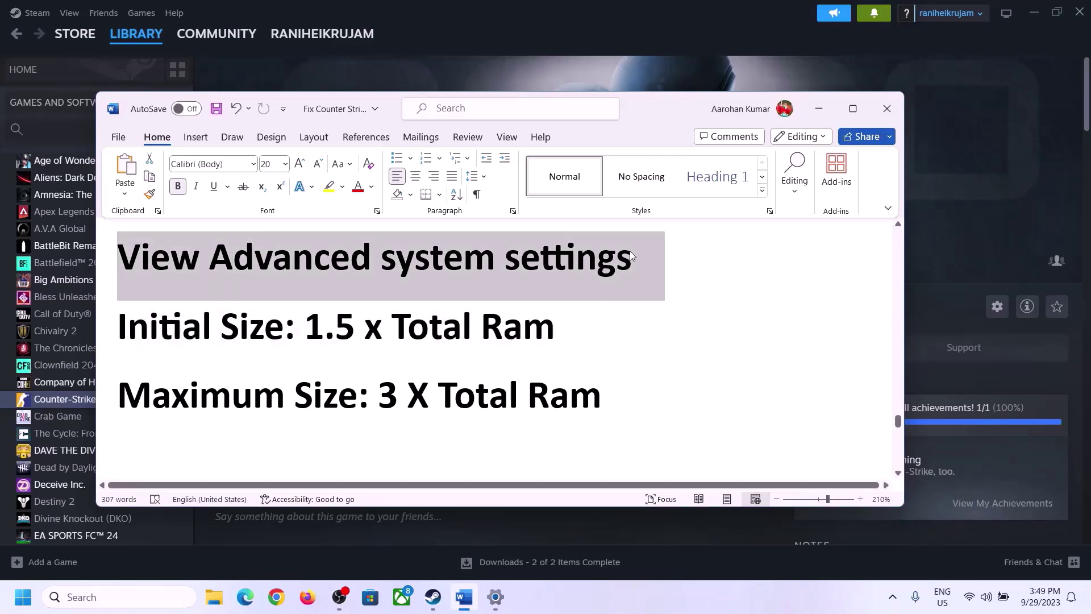
{"action": "left_click", "coordinate": [130, 595]}
{"action": "key", "text": "ctrl+v"}
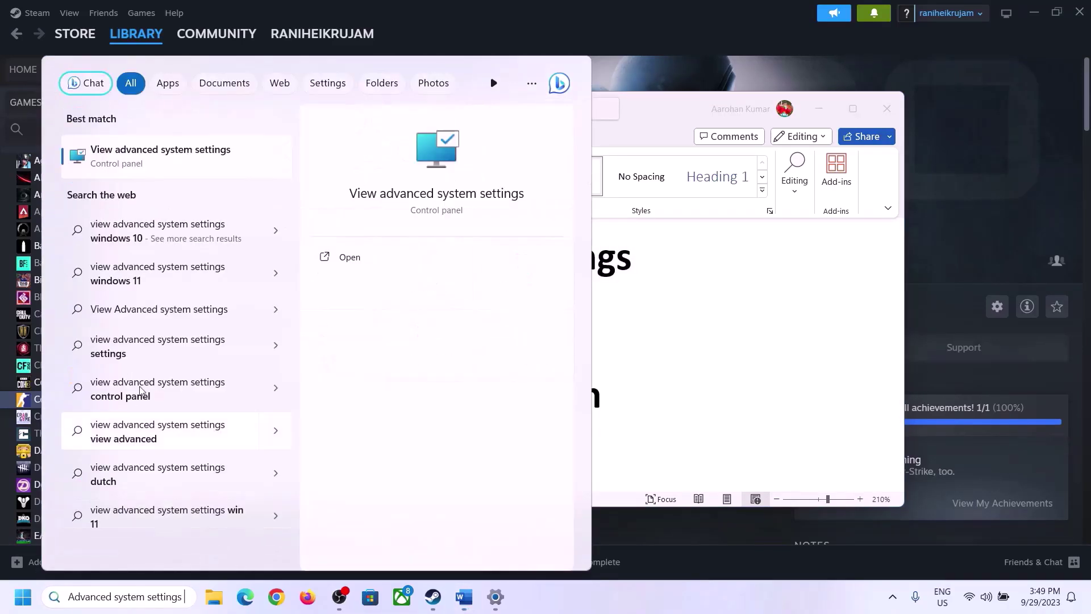
{"action": "left_click", "coordinate": [154, 166]}
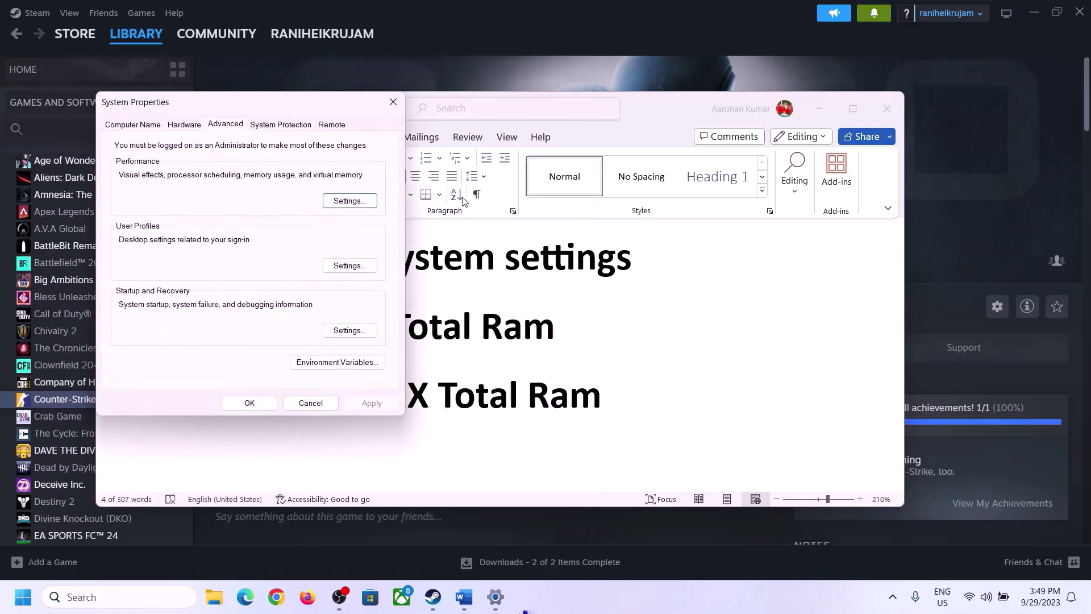
- Move the System Properties dialog aside and open the Virtual Memory settings from the advanced performance options
{"action": "left_click_drag", "start_coordinate": [226, 110], "coordinate": [488, 197]}
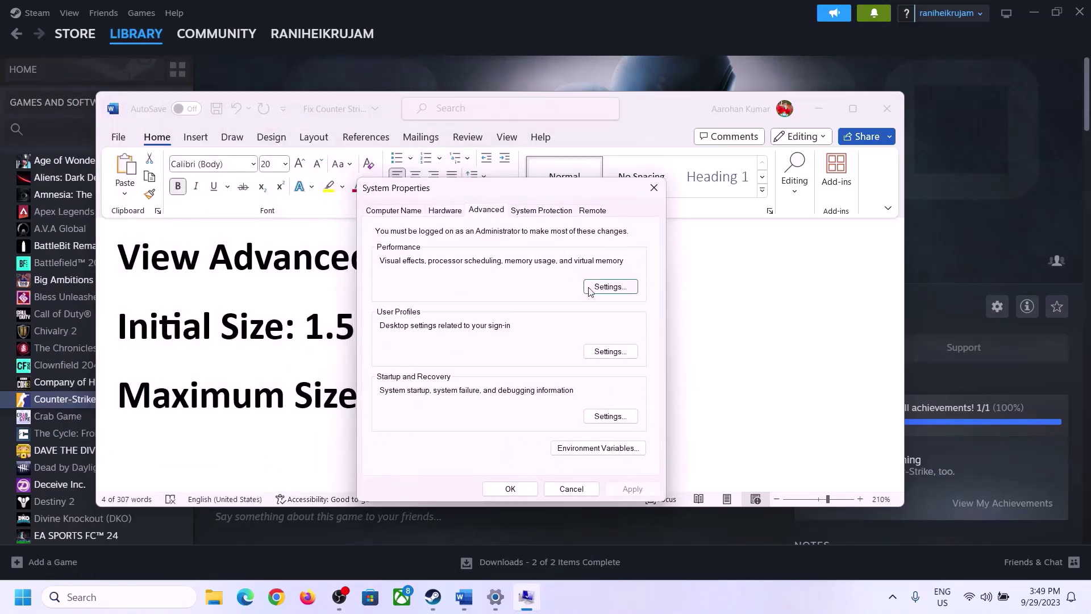
{"action": "left_click", "coordinate": [610, 287]}
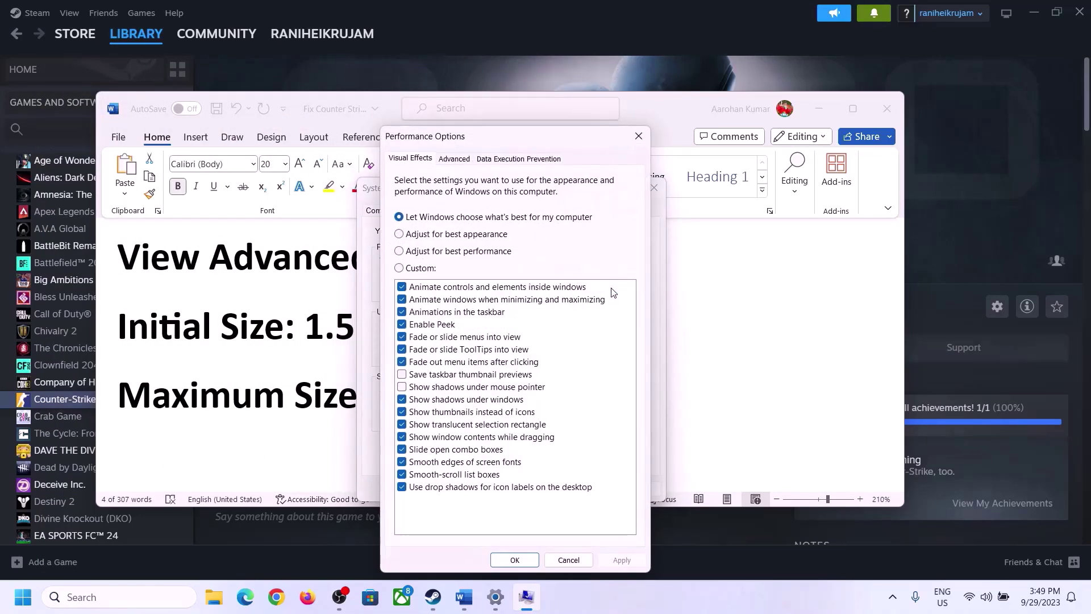
{"action": "left_click", "coordinate": [460, 165]}
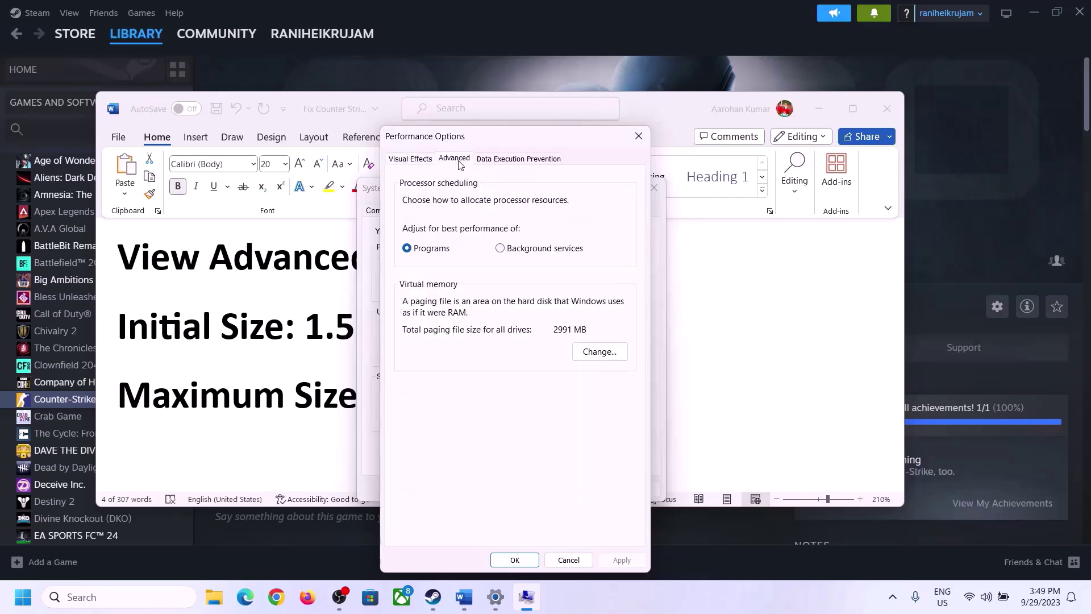
{"action": "left_click", "coordinate": [603, 354]}
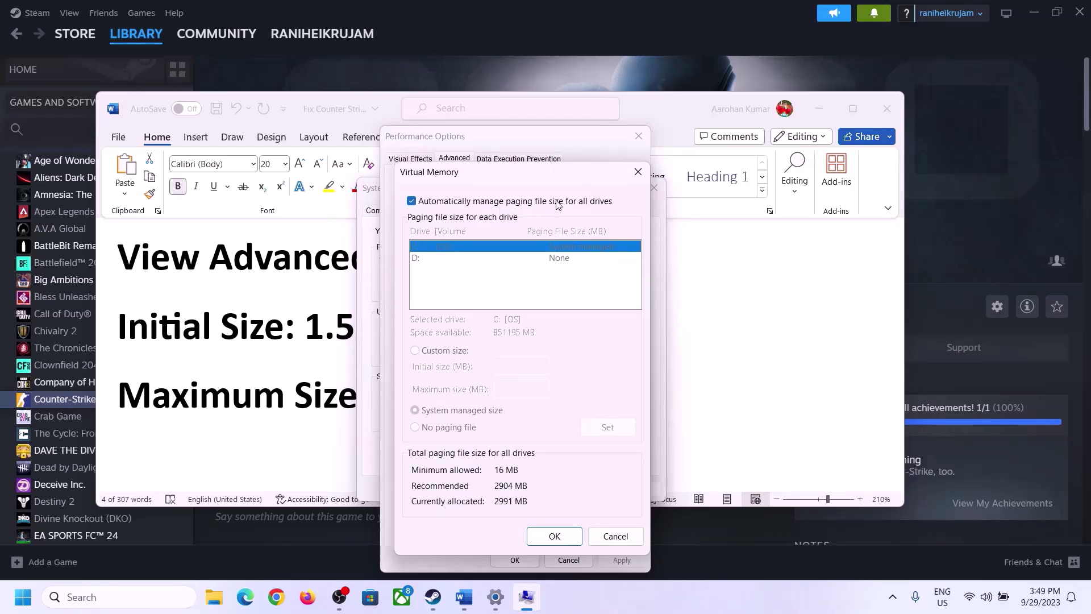
- Turn off automatic paging file management, choose a custom size for drive C:, and highlight the initial size formula in the Word notes
{"action": "left_click", "coordinate": [412, 202]}
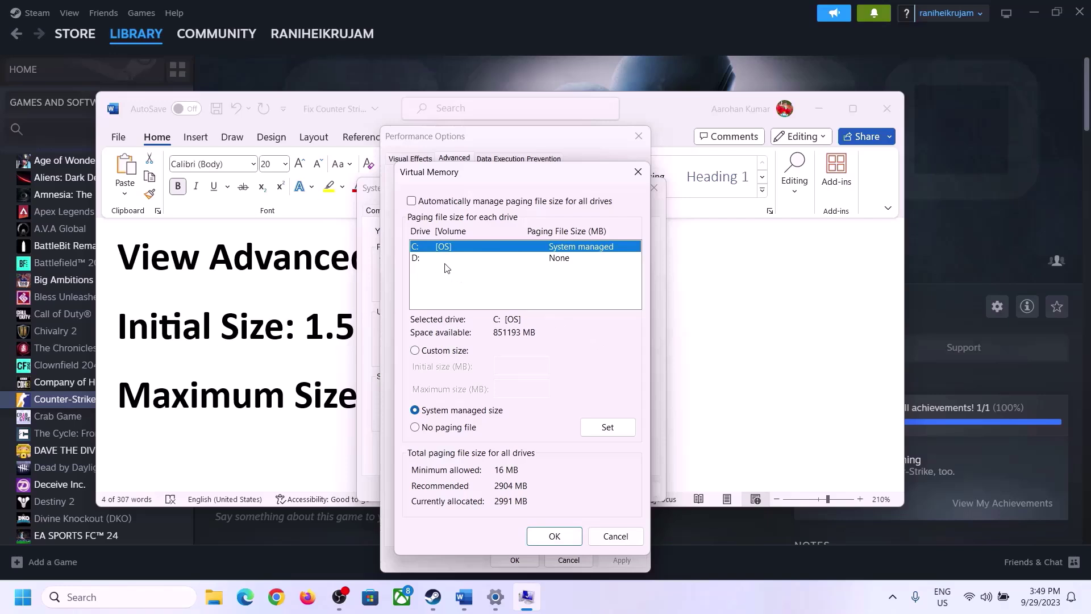
{"action": "left_click", "coordinate": [416, 353]}
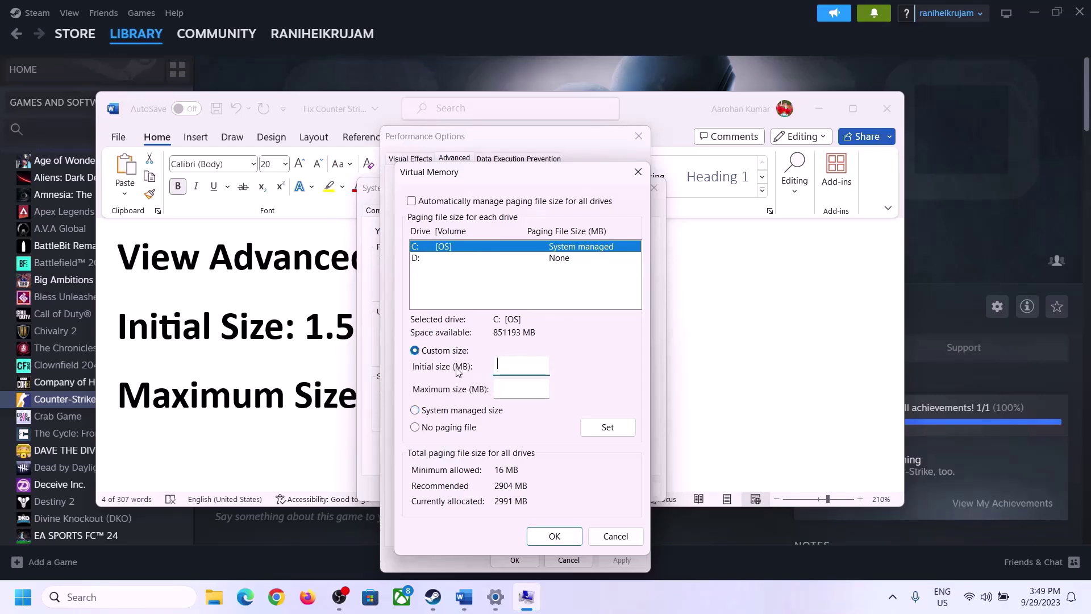
{"action": "left_click", "coordinate": [299, 340]}
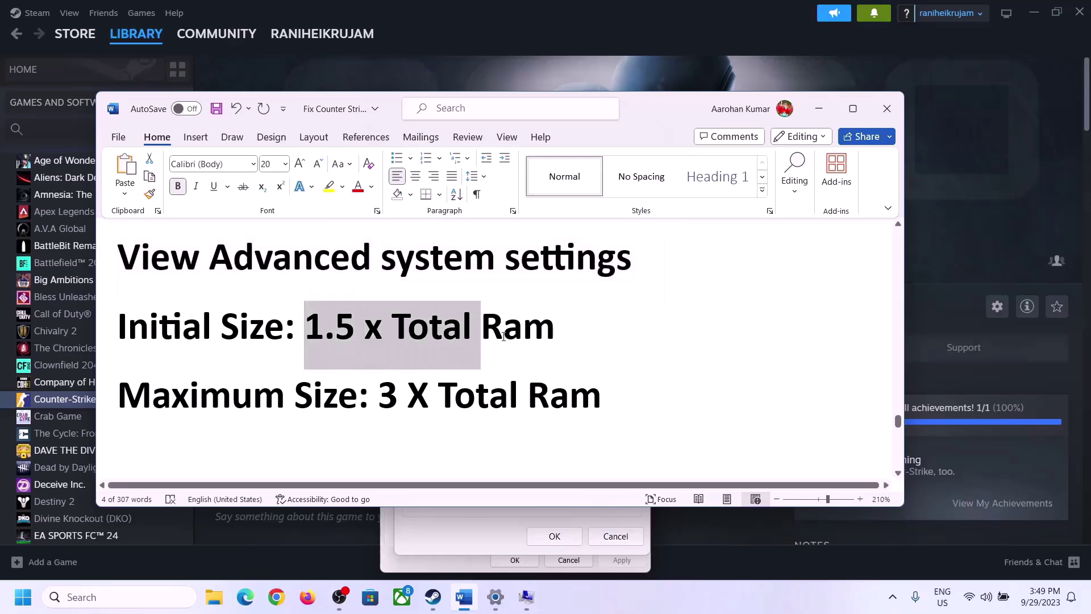
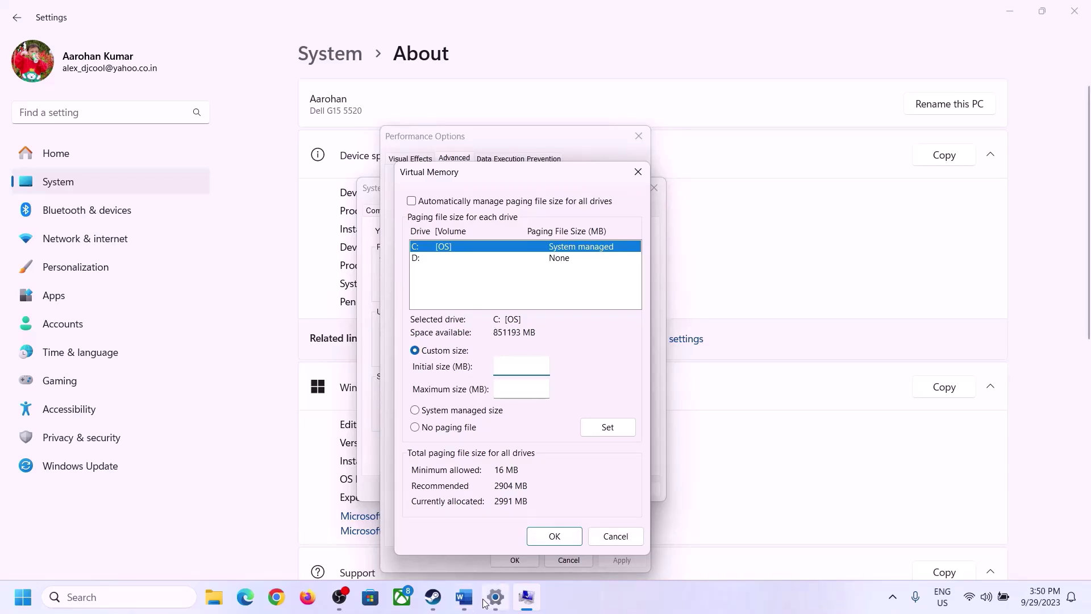
- Launch Calculator with the Run command calc and place it beside the Virtual Memory dialog and the Word notes
{"action": "key", "text": "super+r"}
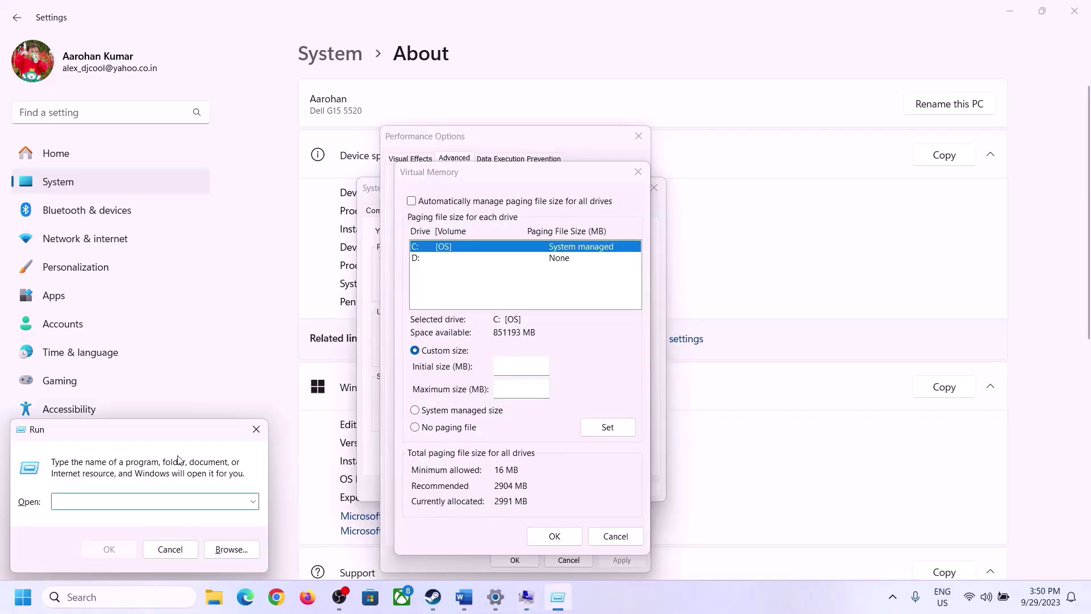
{"action": "type", "text": "calc"}
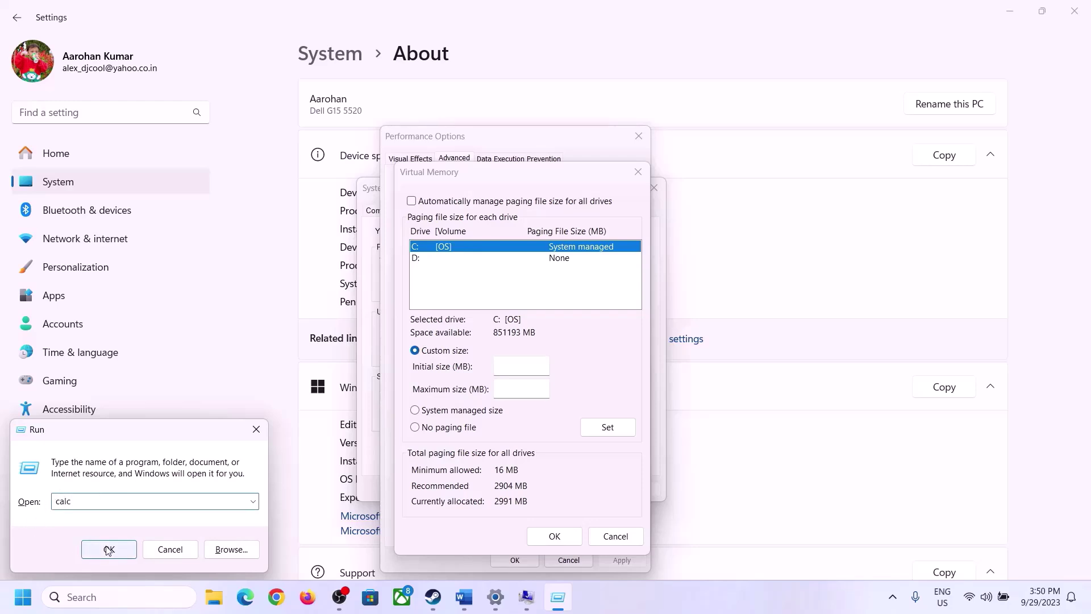
{"action": "left_click", "coordinate": [109, 549]}
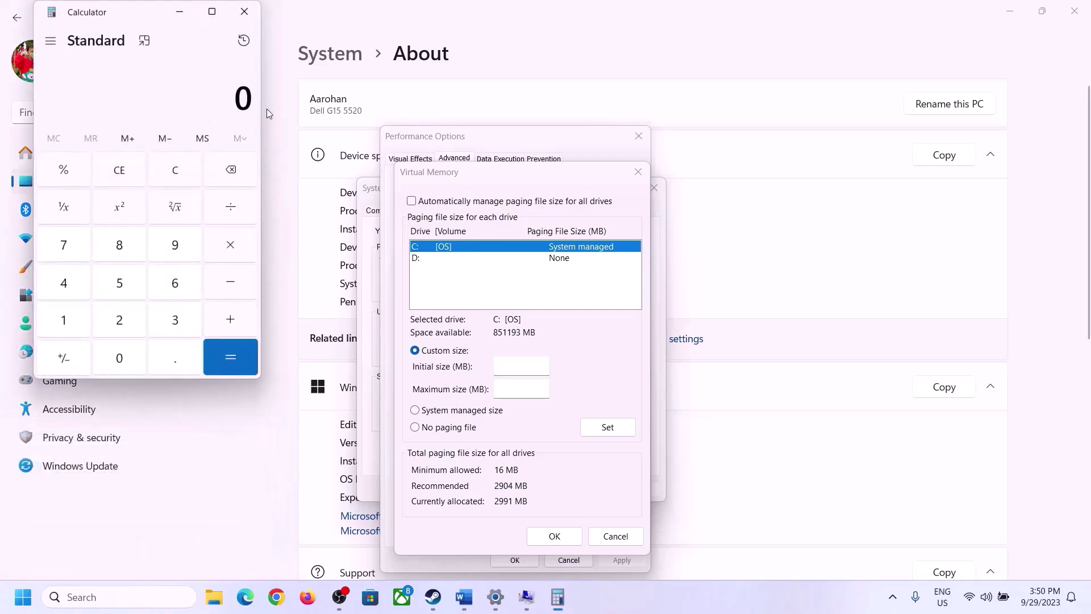
{"action": "left_click_drag", "start_coordinate": [141, 24], "coordinate": [800, 191]}
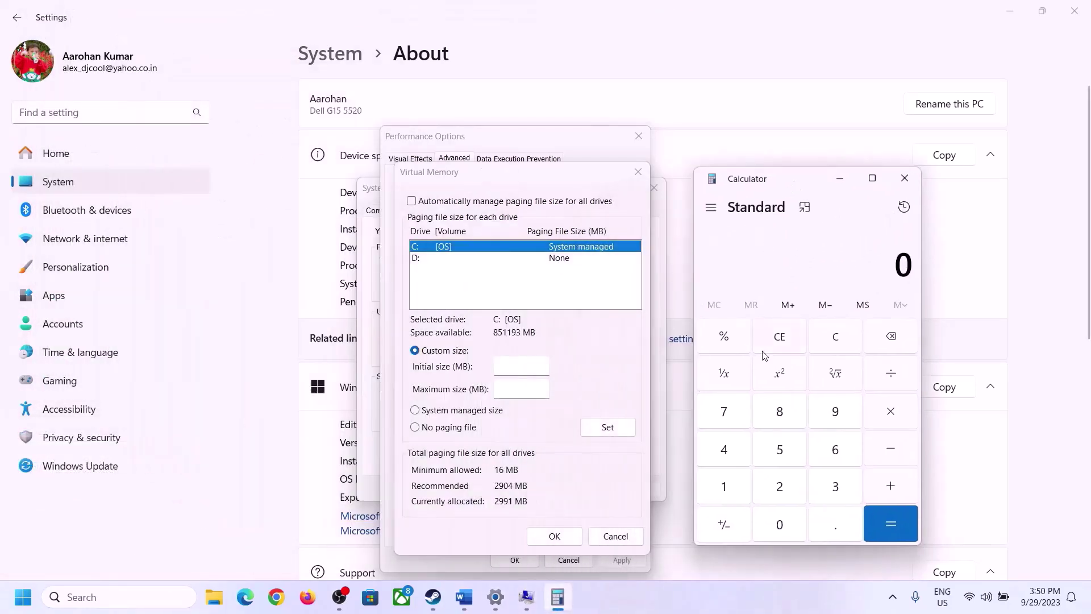
{"action": "left_click", "coordinate": [464, 599]}
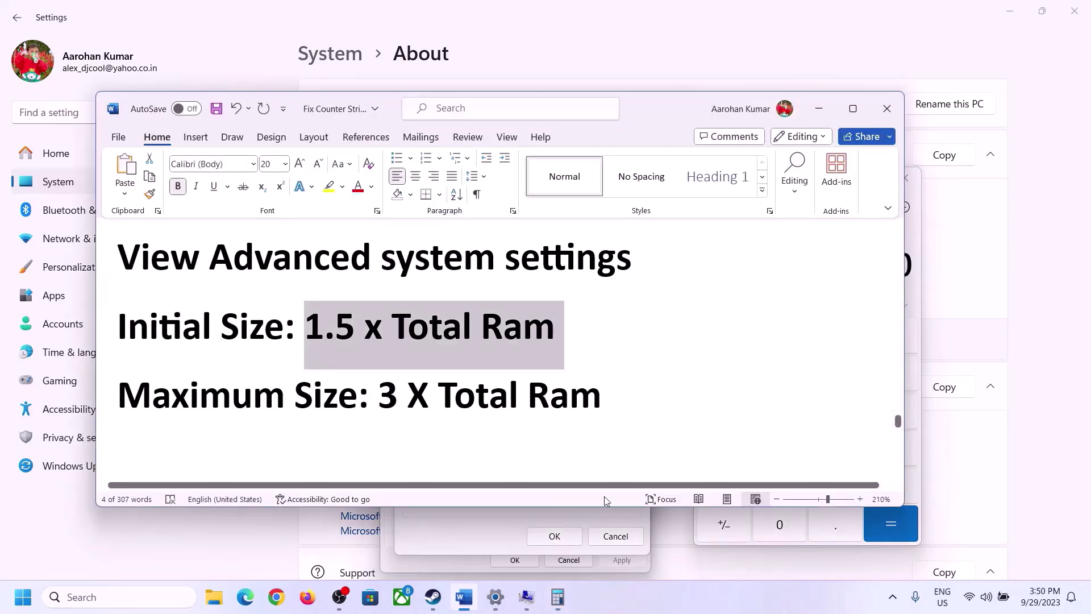
{"action": "left_click", "coordinate": [569, 594]}
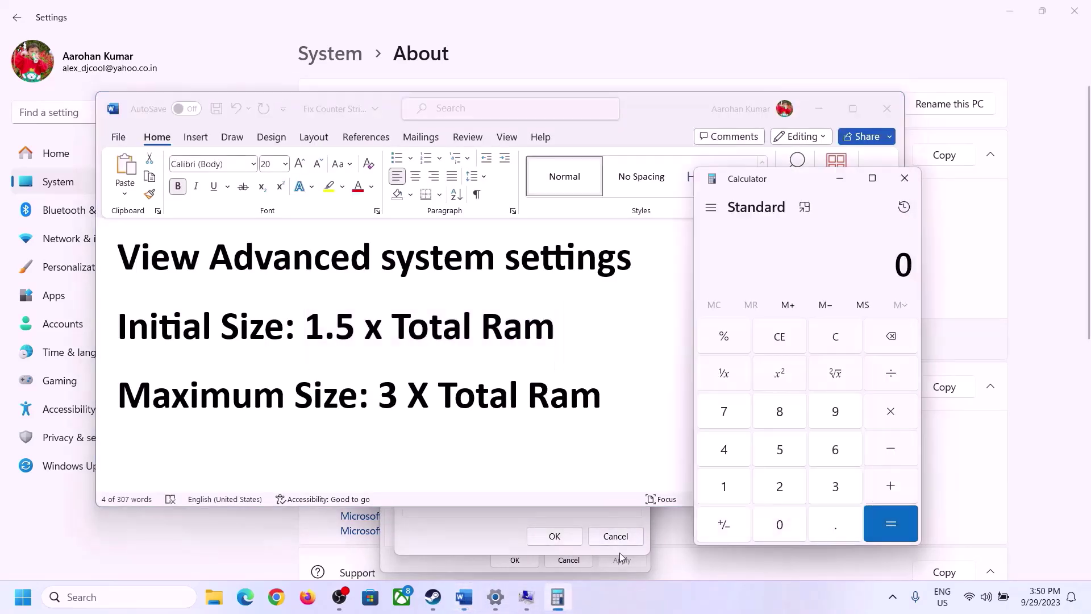
{"action": "left_click", "coordinate": [725, 487]}
{"action": "left_click", "coordinate": [832, 455]}
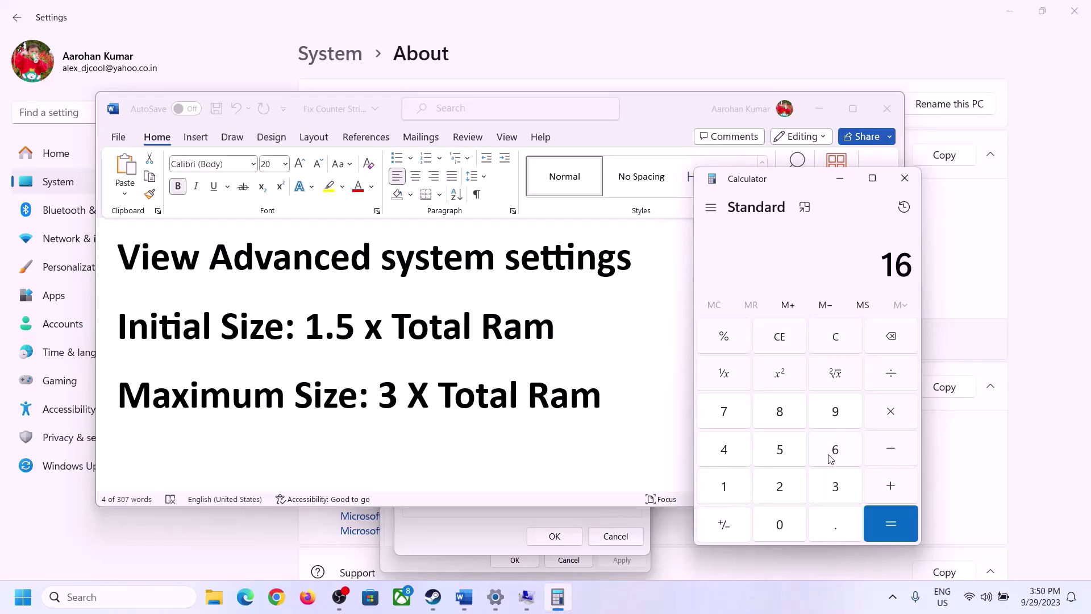
{"action": "left_click", "coordinate": [838, 345]}
- Convert the 16 GB of installed RAM to megabytes in Calculator by computing 16 × 1024
{"action": "left_click", "coordinate": [732, 488]}
{"action": "left_click", "coordinate": [818, 457]}
{"action": "left_click", "coordinate": [891, 420]}
{"action": "left_click", "coordinate": [723, 492]}
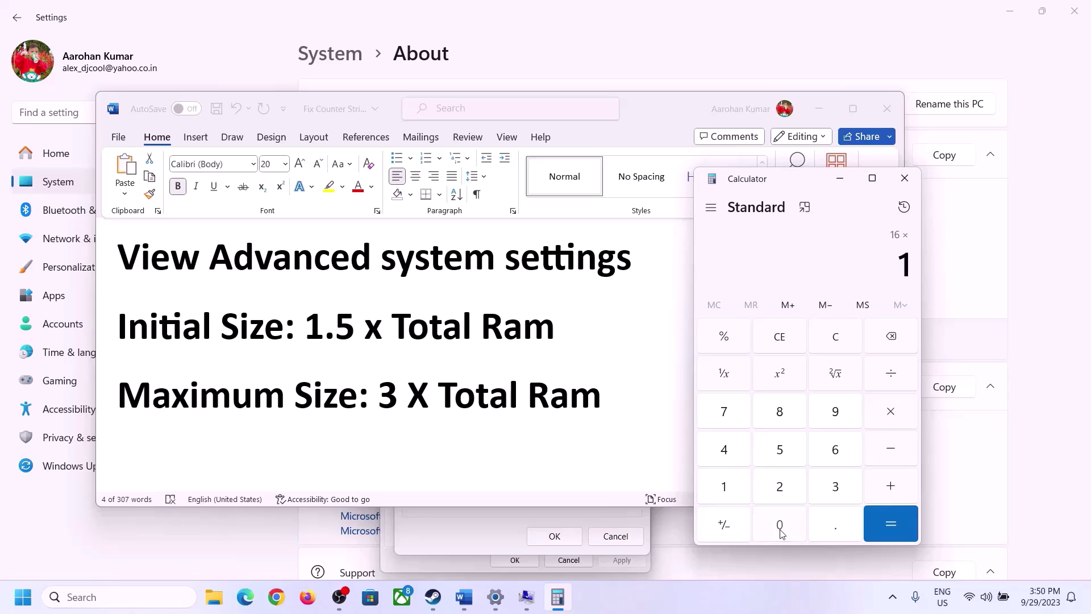
{"action": "left_click", "coordinate": [781, 528]}
{"action": "left_click", "coordinate": [779, 487]}
{"action": "left_click", "coordinate": [728, 453]}
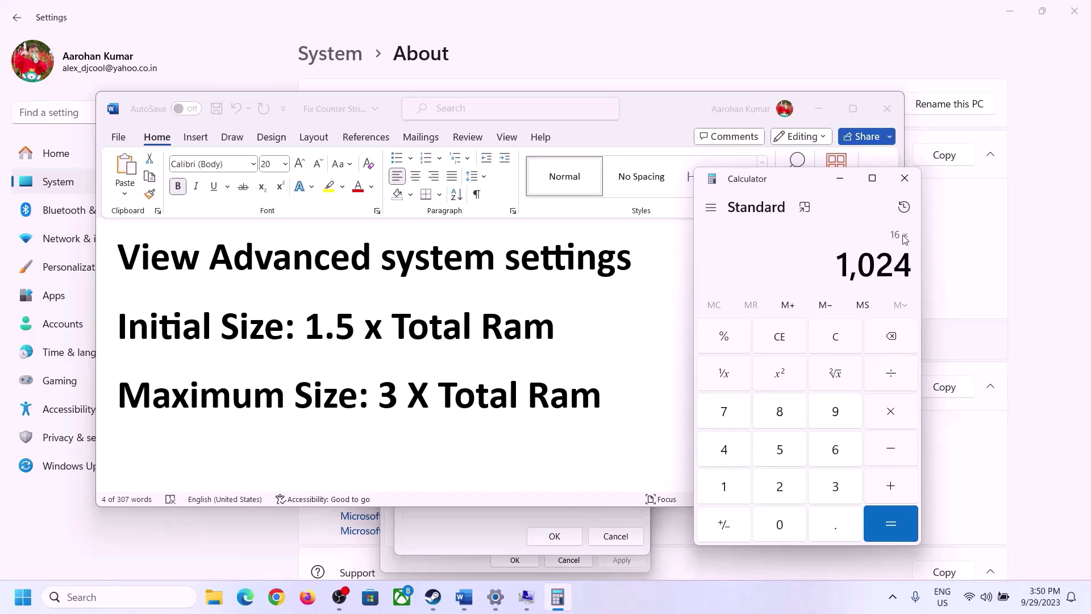
{"action": "left_click", "coordinate": [890, 524]}
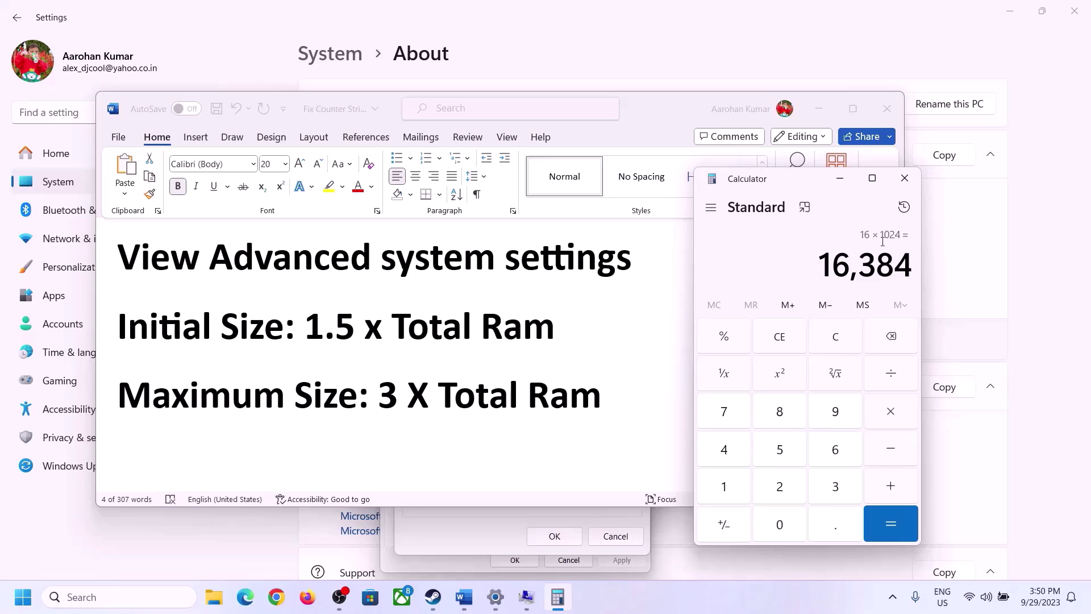
- Multiply the converted RAM amount by 1.5 in Calculator to get the initial paging file size
{"action": "left_click", "coordinate": [891, 413]}
{"action": "left_click", "coordinate": [734, 489]}
{"action": "left_click", "coordinate": [832, 526]}
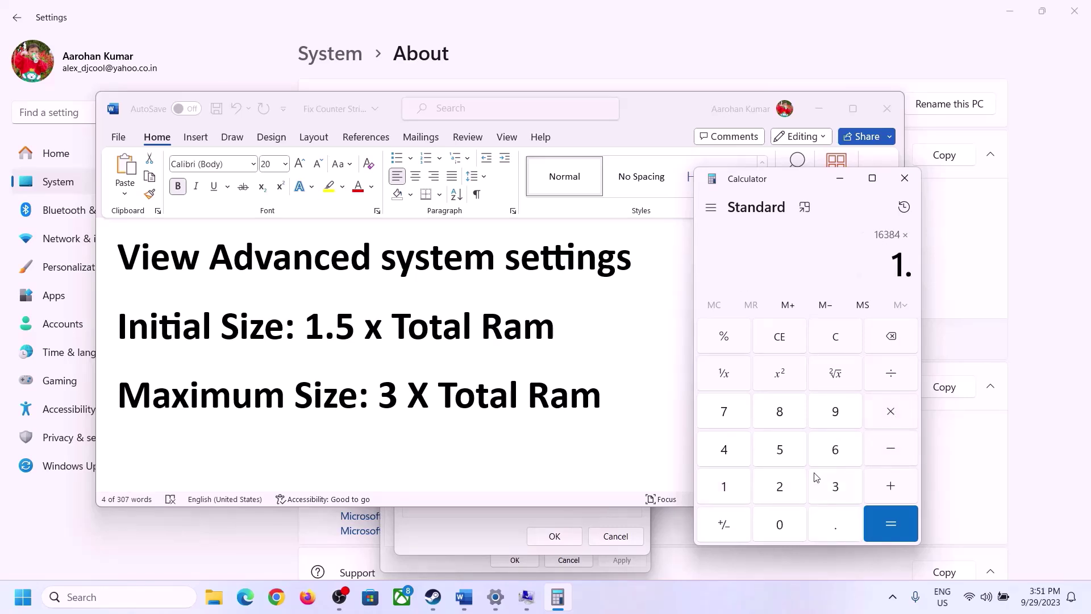
{"action": "left_click", "coordinate": [780, 451]}
{"action": "left_click", "coordinate": [892, 521]}
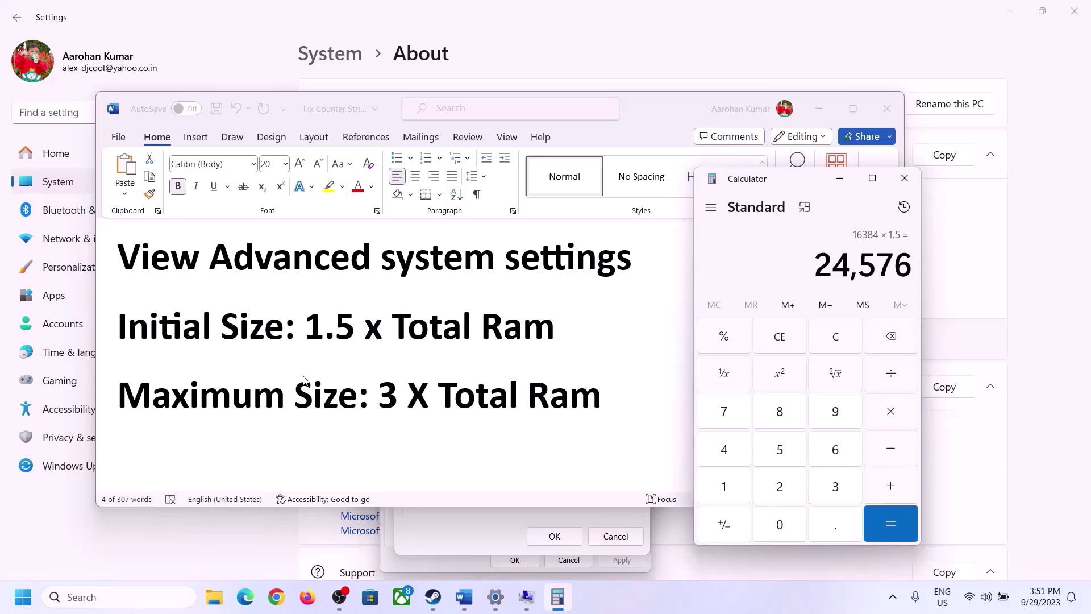
- Set the custom initial size of drive C:'s paging file to 24576 MB and select the maximum size field
{"action": "left_click", "coordinate": [504, 512]}
{"action": "left_click", "coordinate": [514, 366]}
{"action": "type", "text": "24576"}
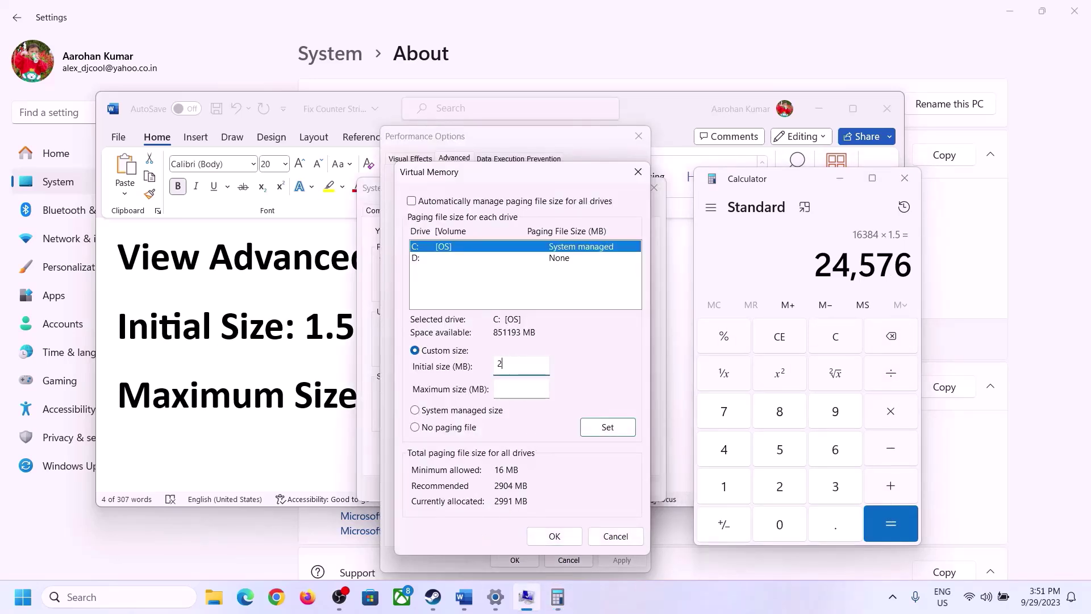
{"action": "left_click", "coordinate": [547, 388]}
- Check the maximum size formula in the Word notes, clear Calculator, and check the installed RAM in the Settings About page
{"action": "key", "text": "alt+Tab"}
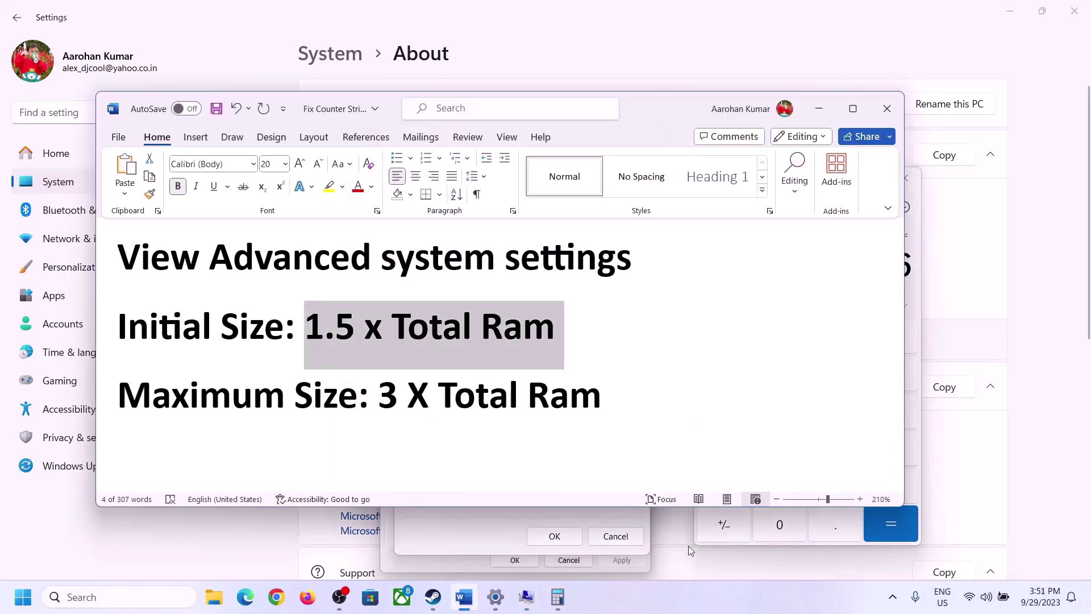
{"action": "left_click", "coordinate": [919, 304]}
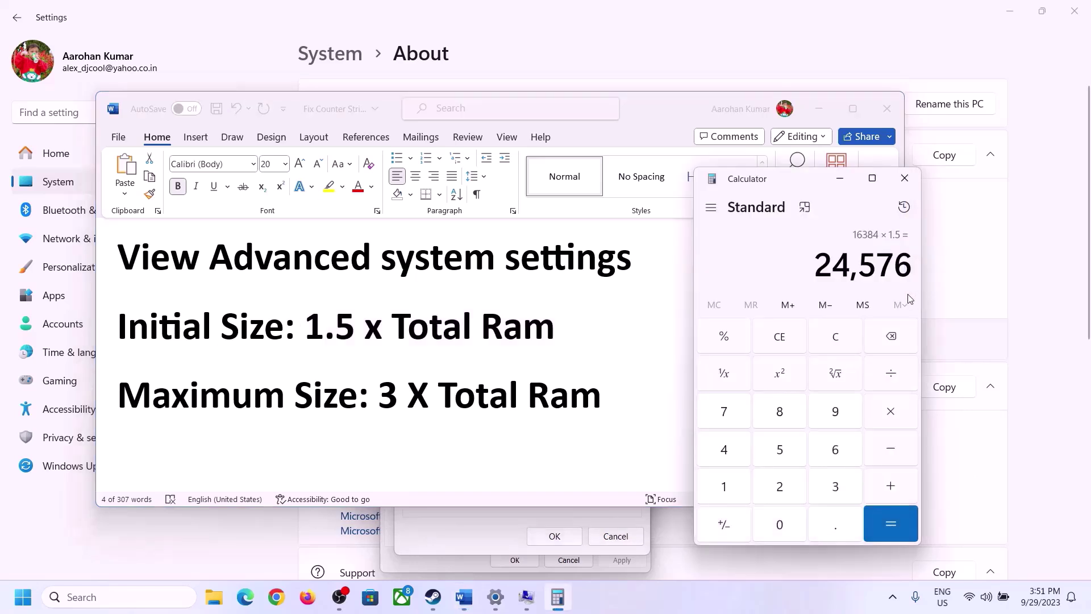
{"action": "left_click", "coordinate": [843, 336]}
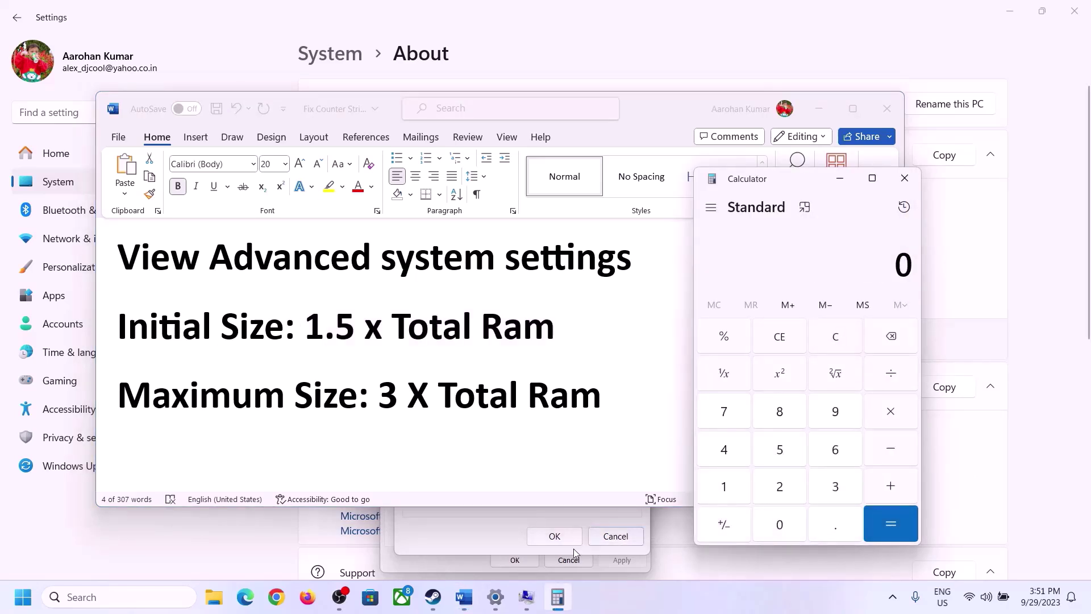
{"action": "left_click", "coordinate": [495, 597]}
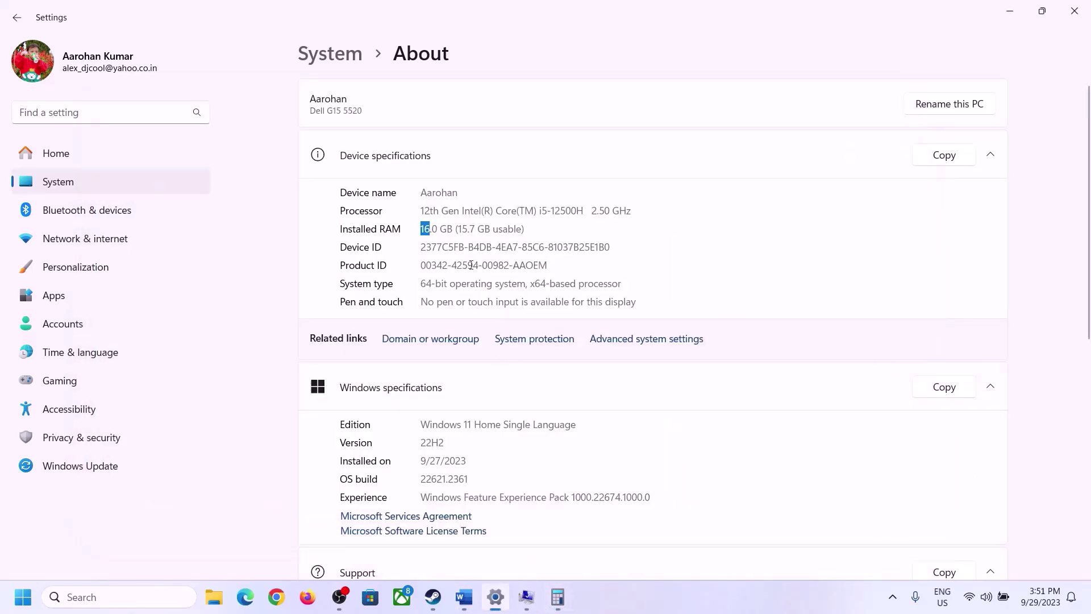
{"action": "left_click", "coordinate": [558, 597]}
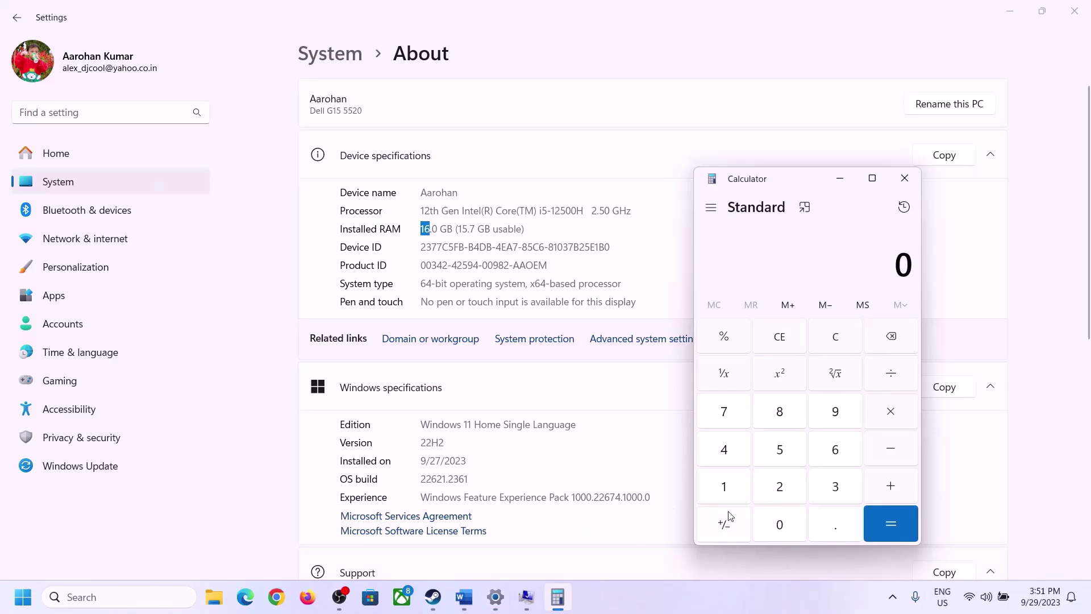
- Compute 16 × 1024 in Calculator to express the installed RAM in megabytes for the maximum paging file size
{"action": "left_click", "coordinate": [736, 484]}
{"action": "left_click", "coordinate": [833, 452]}
{"action": "left_click", "coordinate": [879, 415]}
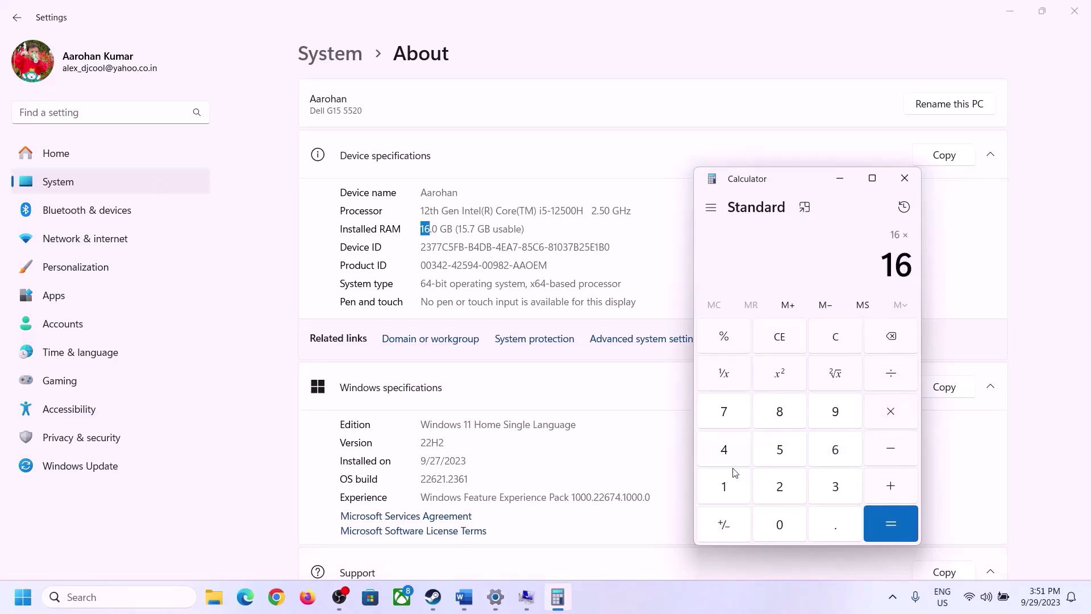
{"action": "left_click", "coordinate": [732, 482]}
{"action": "left_click", "coordinate": [768, 520]}
{"action": "left_click", "coordinate": [779, 485]}
{"action": "left_click", "coordinate": [725, 449]}
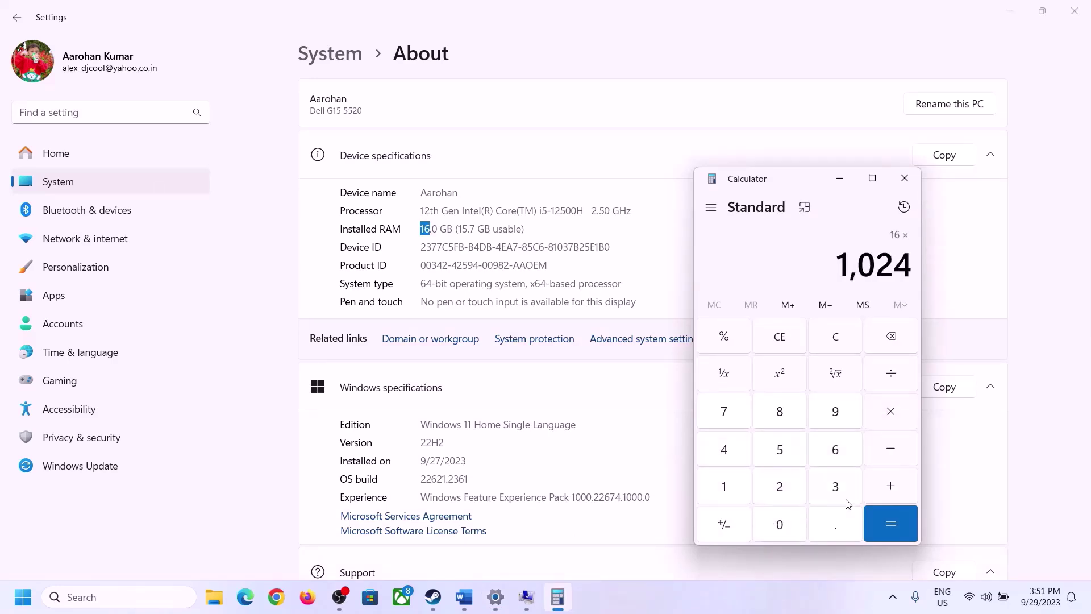
{"action": "left_click", "coordinate": [884, 535]}
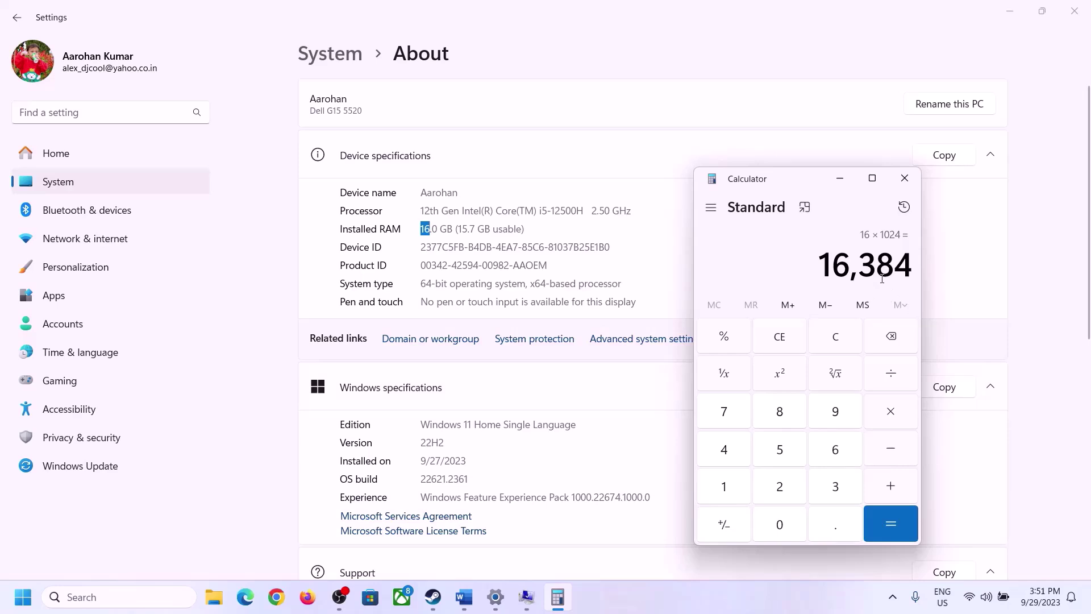
- Check the maximum size formula in the Word notes and multiply the RAM amount in Calculator by 3
{"action": "left_click", "coordinate": [464, 597]}
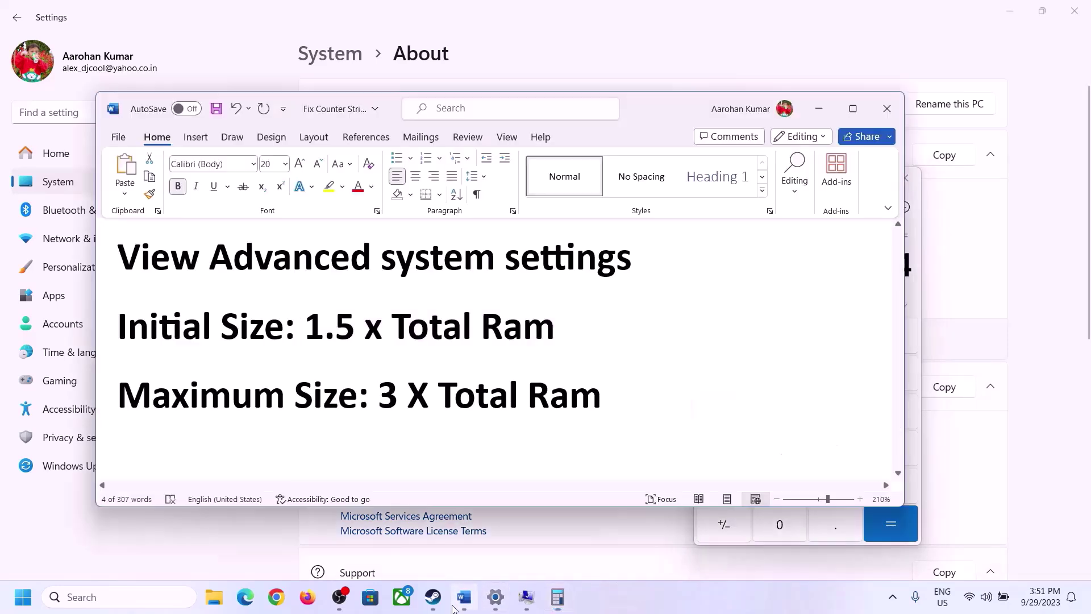
{"action": "left_click", "coordinate": [558, 597]}
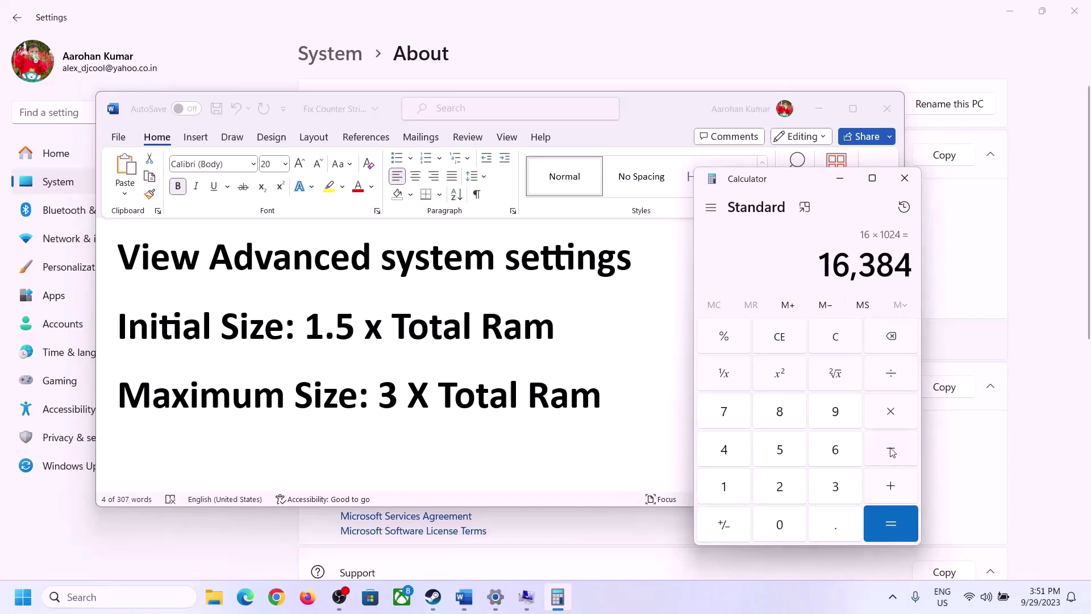
{"action": "left_click", "coordinate": [891, 412]}
{"action": "left_click", "coordinate": [818, 489]}
{"action": "left_click", "coordinate": [907, 526]}
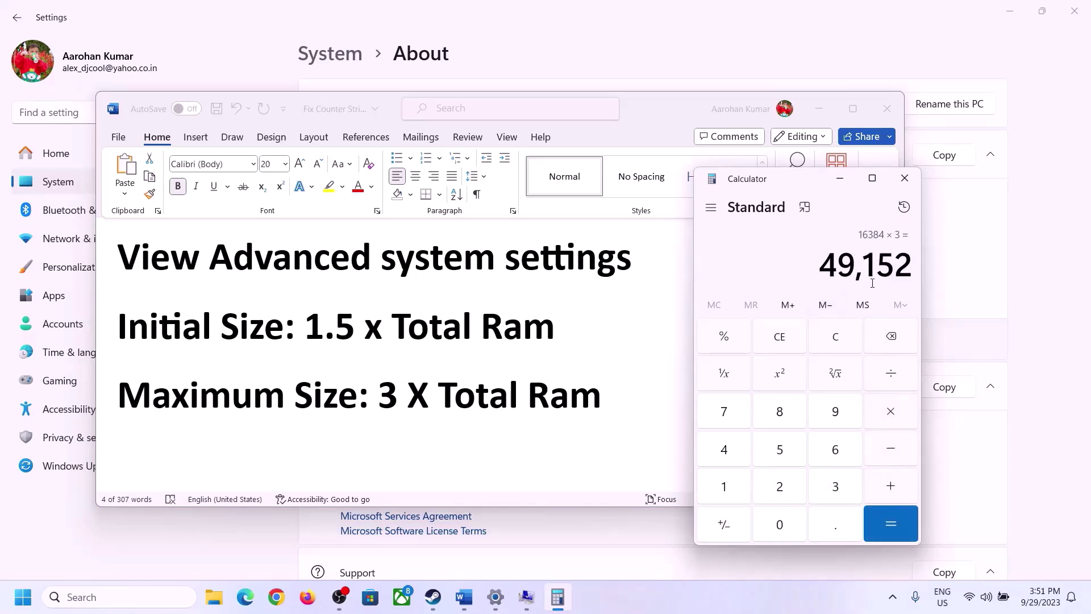
- Set drive C:'s maximum paging file size to 49152 MB and apply the custom virtual memory sizes
{"action": "left_click", "coordinate": [526, 597]}
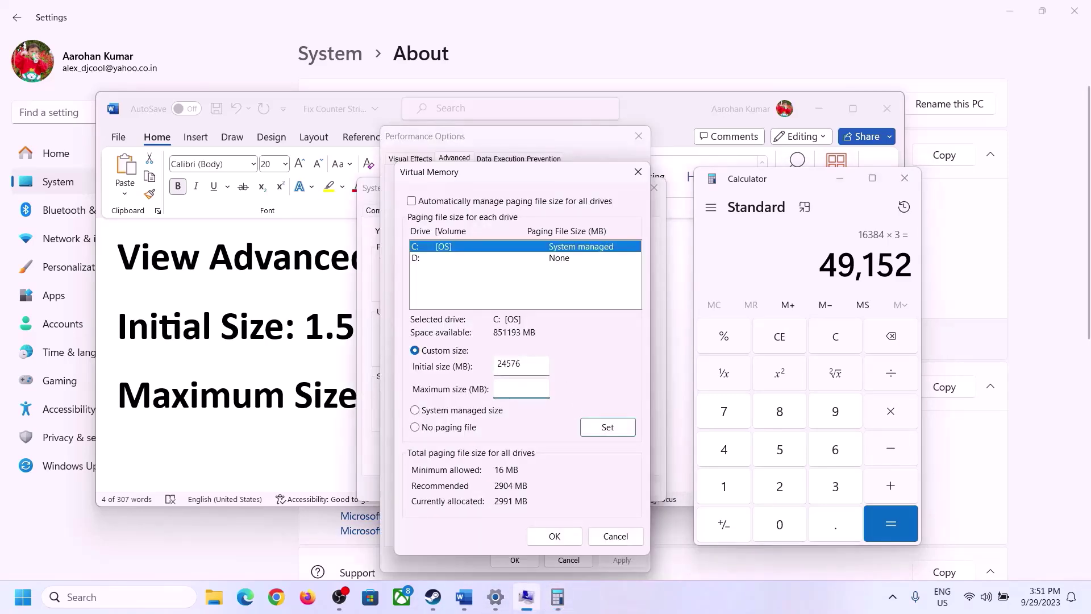
{"action": "type", "text": "49152"}
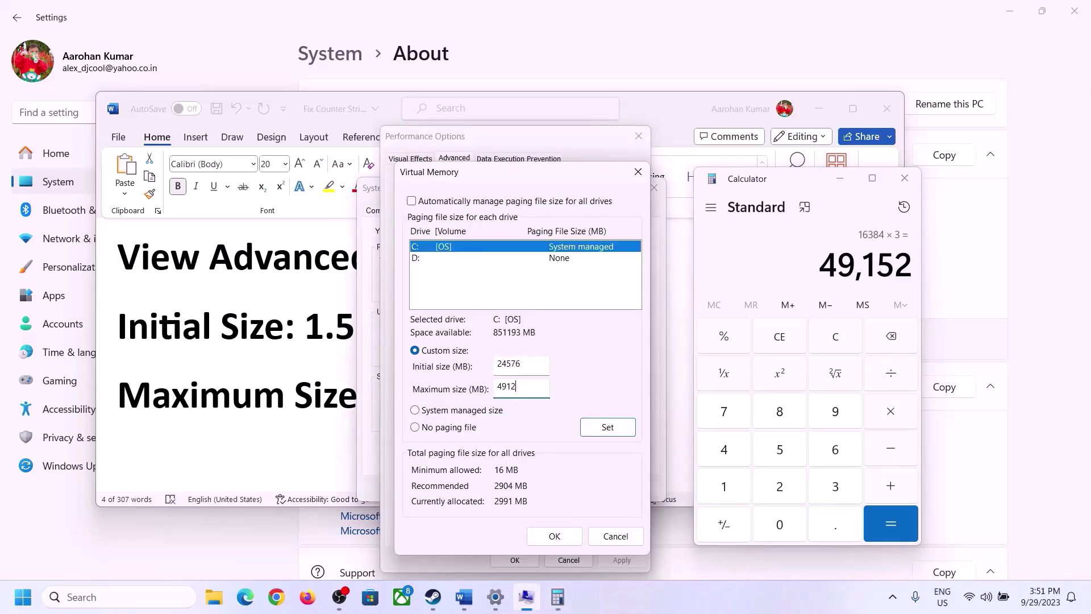
{"action": "left_click", "coordinate": [608, 428]}
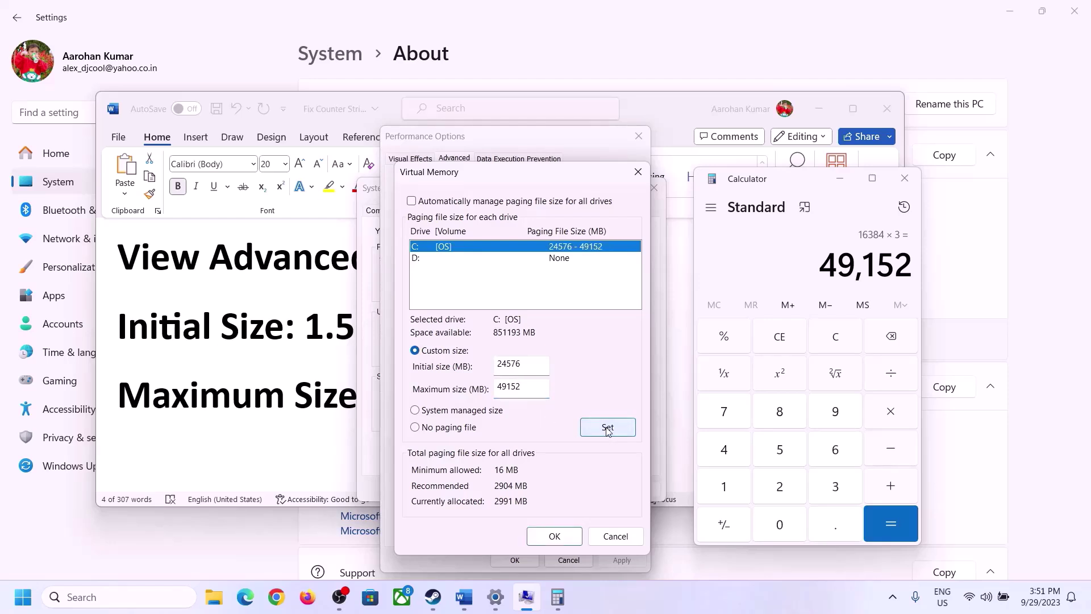
{"action": "left_click", "coordinate": [554, 536]}
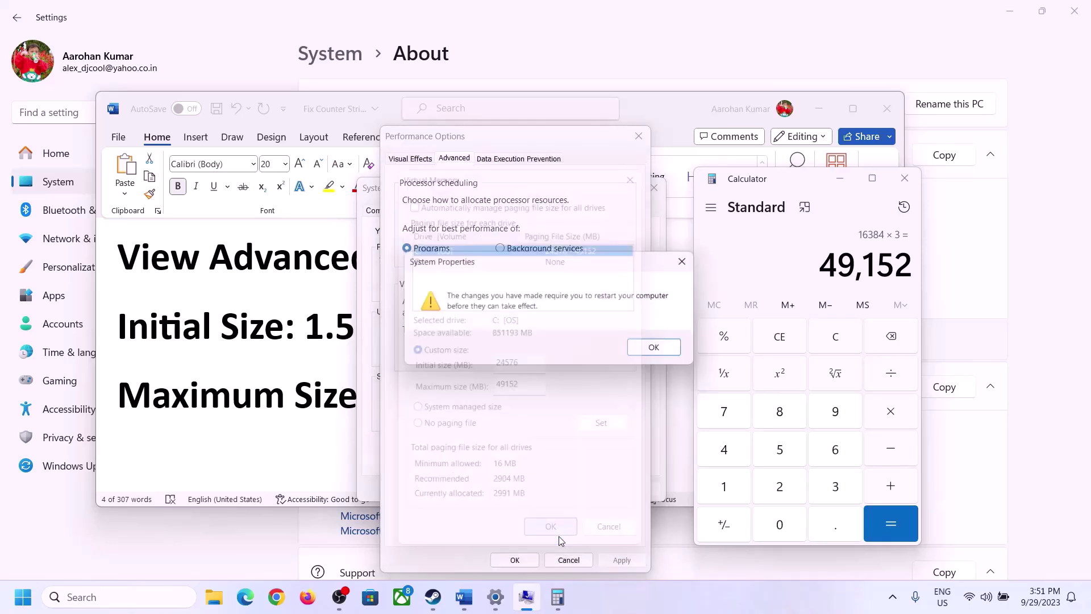
- Acknowledge the restart notice, confirm Performance Options and System Properties, and dismiss the restart prompt without restarting
{"action": "left_click", "coordinate": [668, 349]}
{"action": "left_click", "coordinate": [518, 561]}
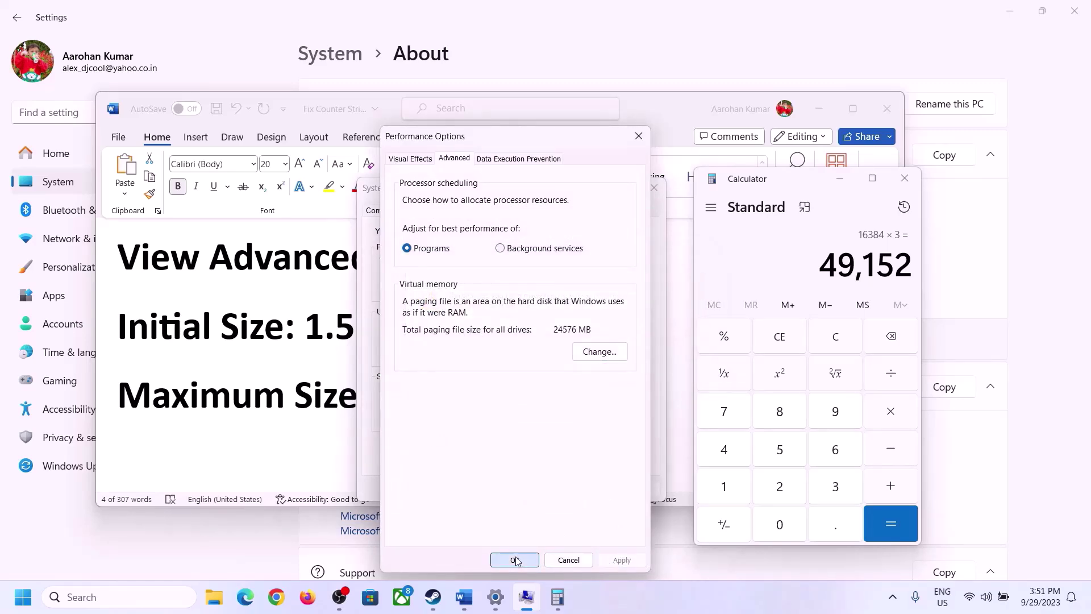
{"action": "left_click", "coordinate": [519, 487]}
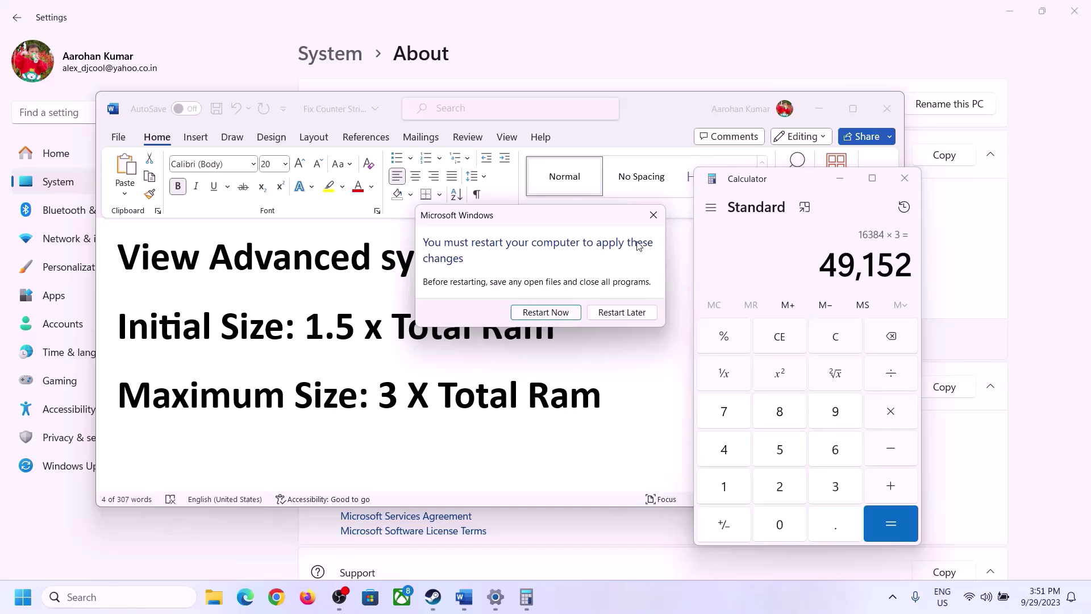
{"action": "left_click", "coordinate": [654, 215]}
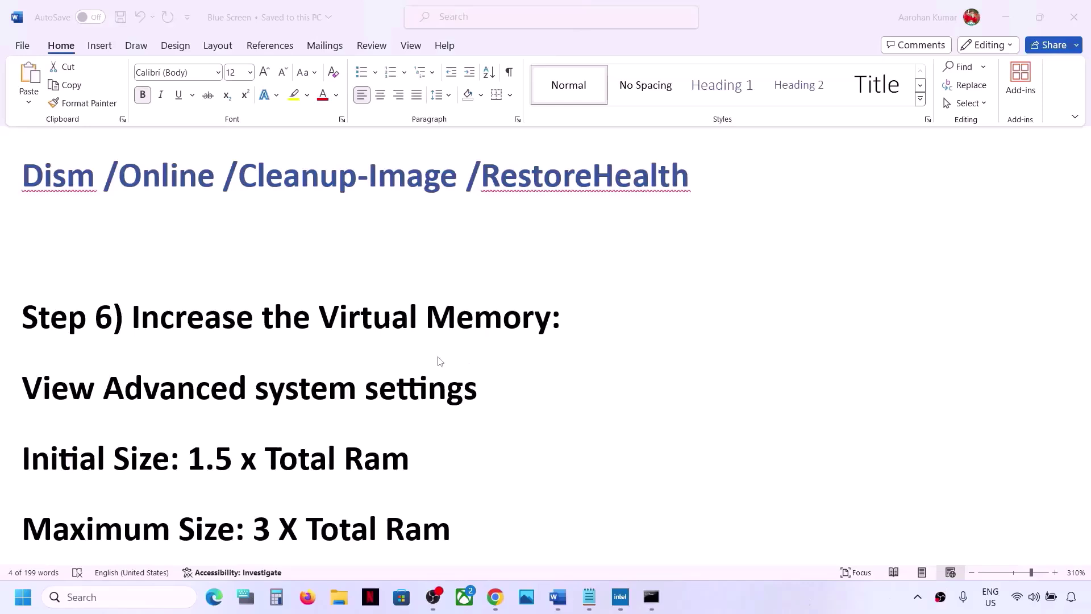
- Find Step 7 in the Word troubleshooting notes and highlight its heading text "Roll back Graphics Driver"
{"action": "scroll", "coordinate": [439, 362], "scroll_direction": "down", "scroll_amount": 5}
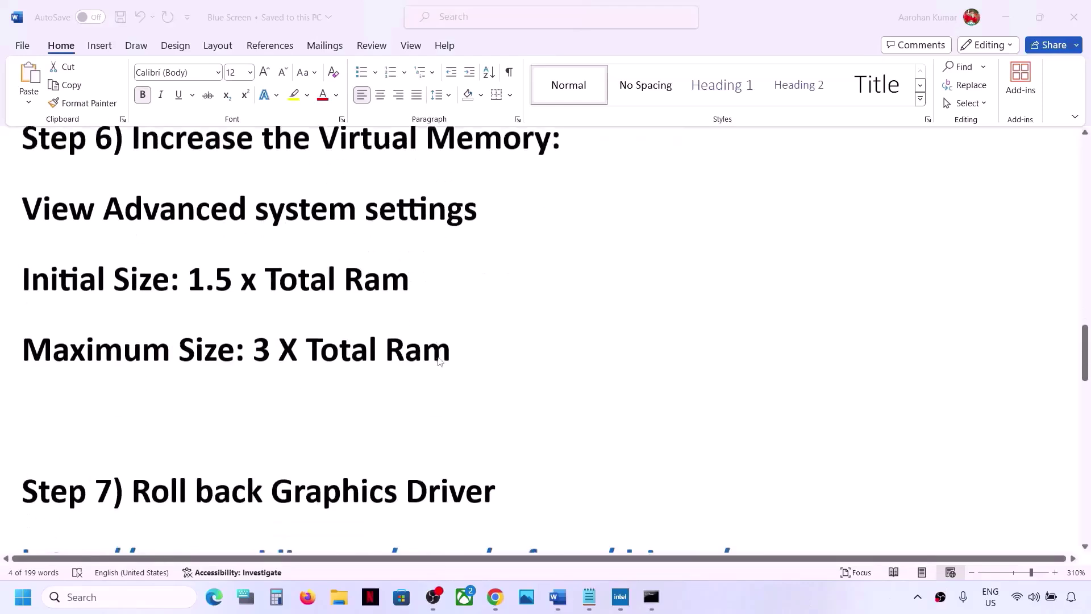
{"action": "left_click", "coordinate": [164, 398]}
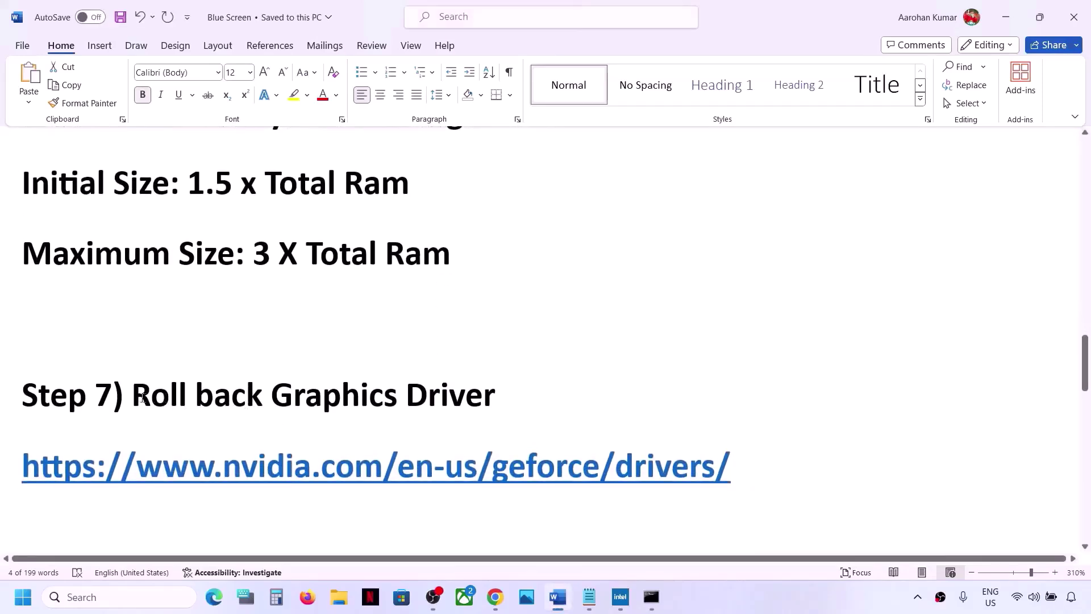
{"action": "left_click_drag", "start_coordinate": [129, 396], "coordinate": [462, 396]}
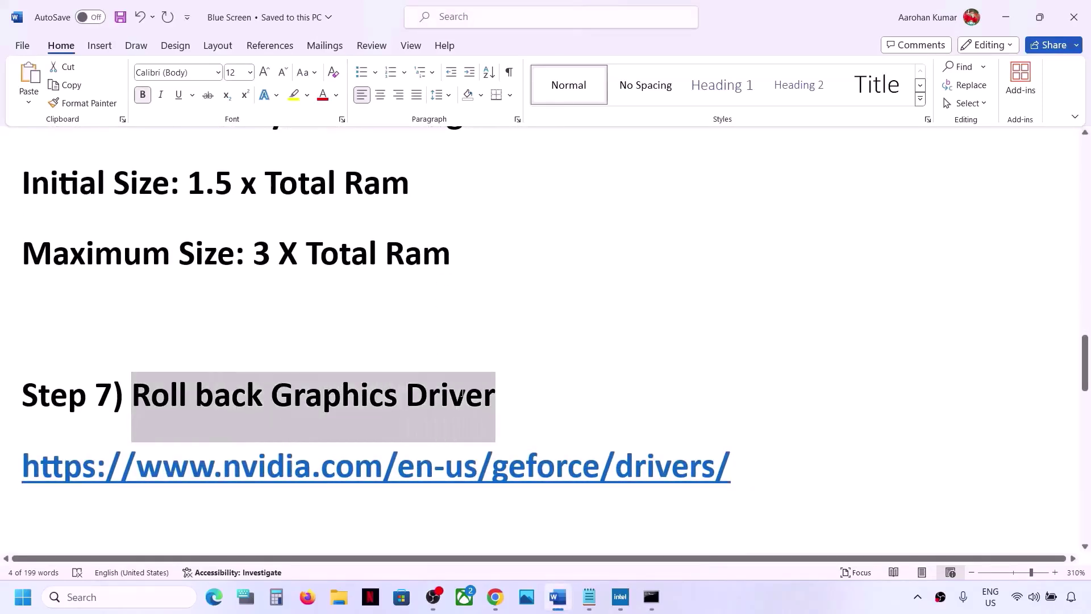
- Open Device Manager, move its window clear of the screen edge, and expand the Display adapters category
{"action": "right_click", "coordinate": [19, 604]}
{"action": "left_click", "coordinate": [56, 280]}
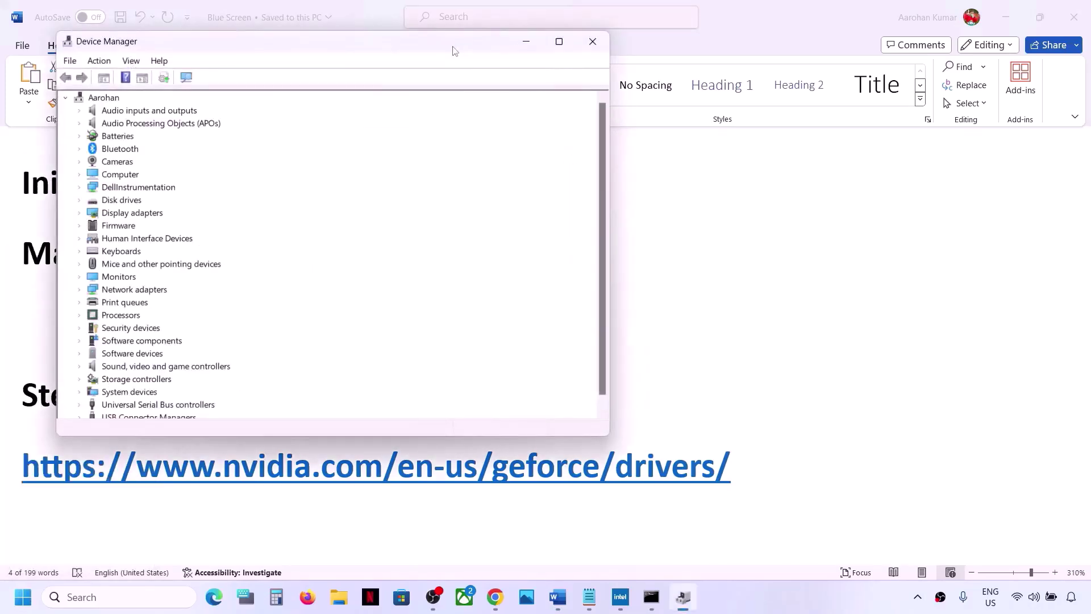
{"action": "left_click_drag", "start_coordinate": [453, 50], "coordinate": [649, 65]}
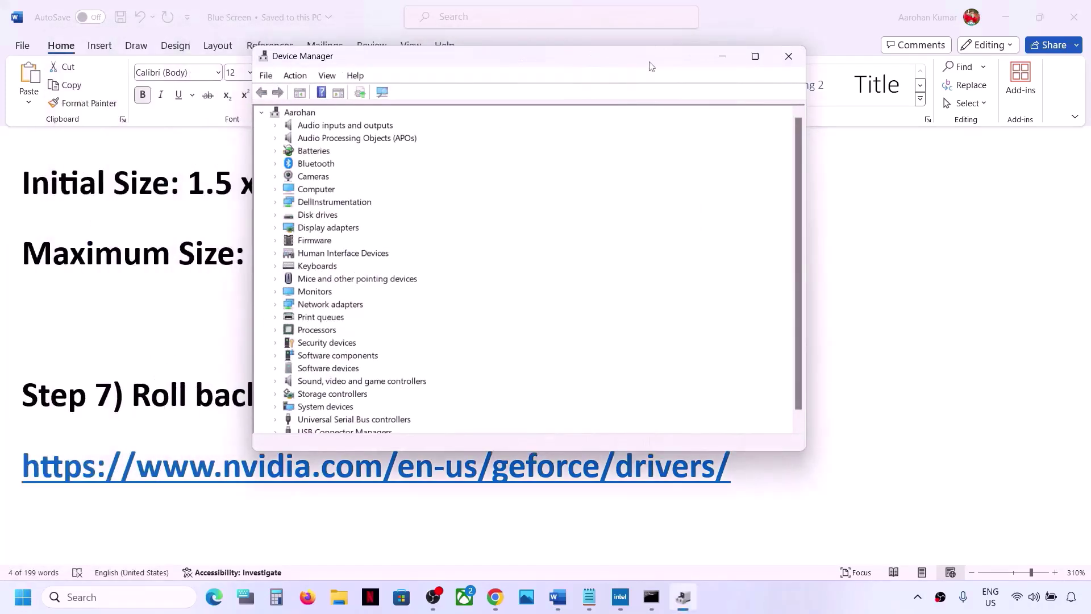
{"action": "left_click", "coordinate": [276, 228]}
- Check the Roll Back Driver option in the Intel(R) Iris(R) Xe Graphics driver properties, and close them without changes
{"action": "left_click", "coordinate": [358, 244]}
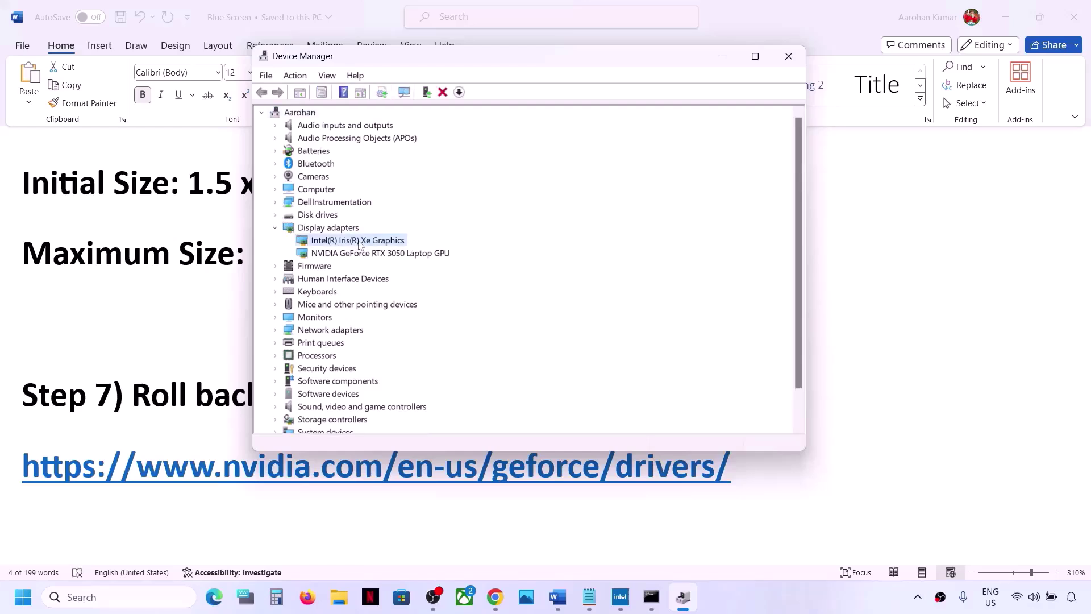
{"action": "right_click", "coordinate": [358, 244]}
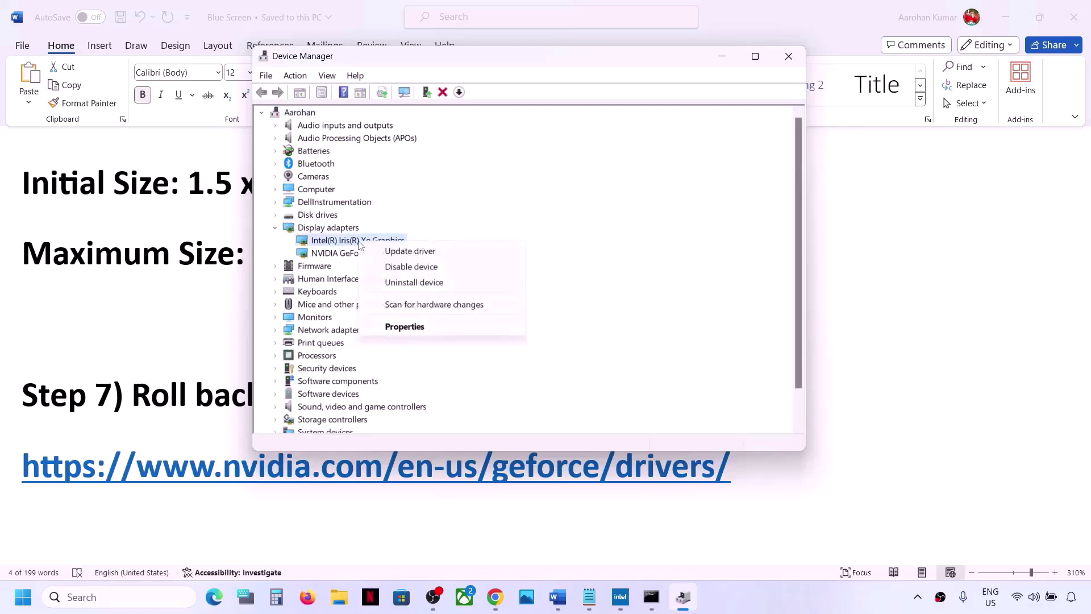
{"action": "left_click", "coordinate": [401, 325]}
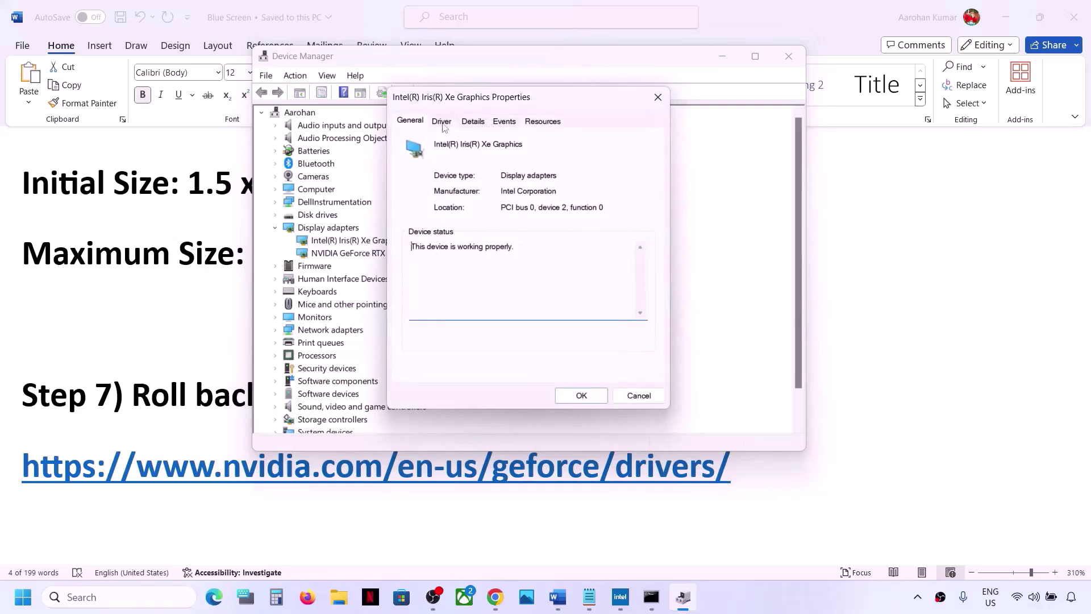
{"action": "left_click", "coordinate": [443, 123]}
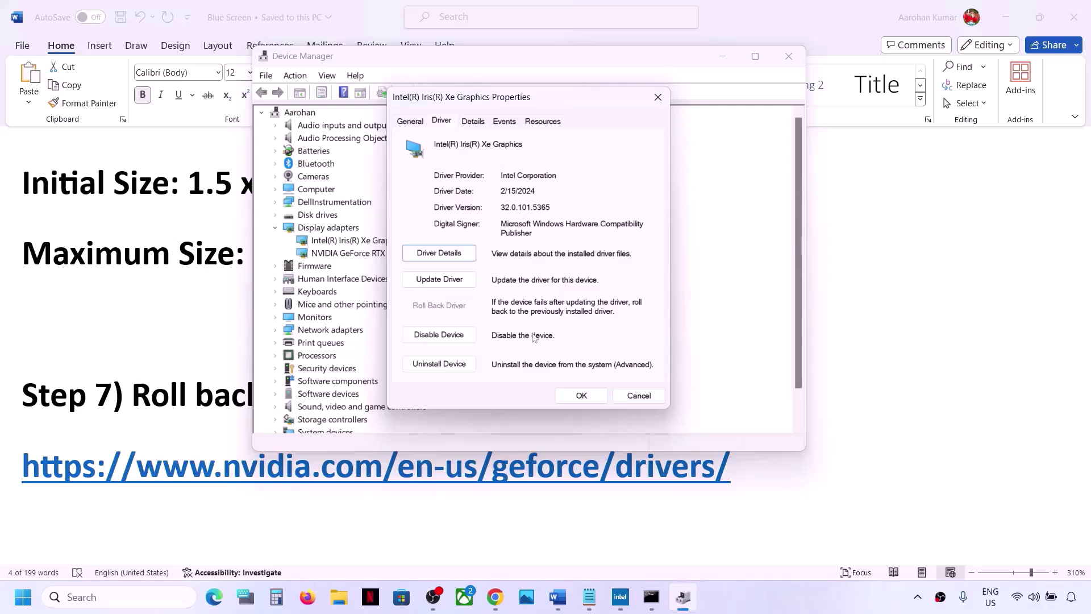
{"action": "left_click", "coordinate": [626, 398]}
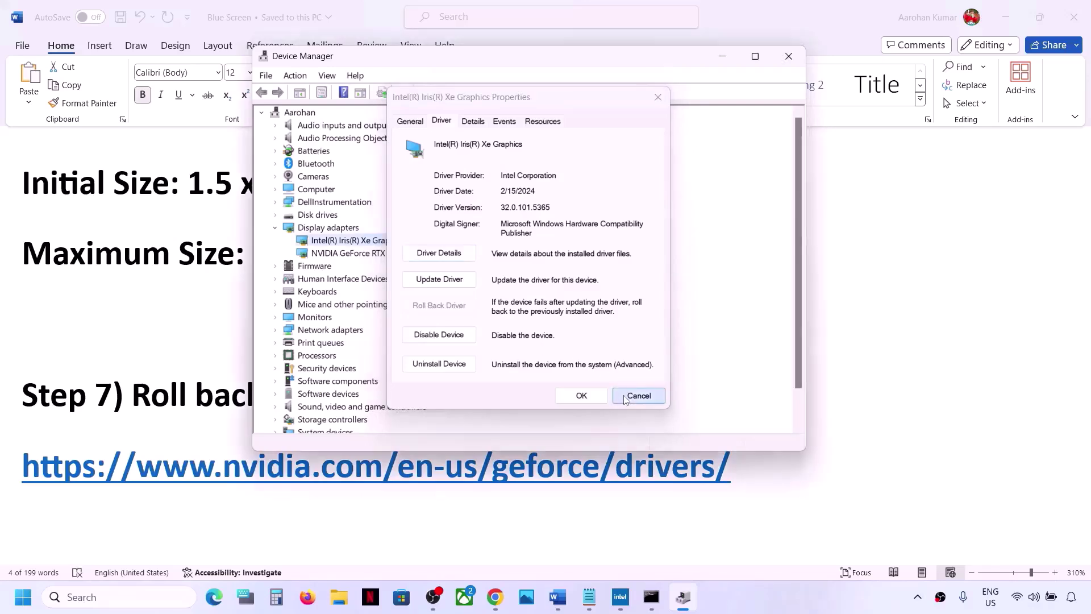
- Check the Roll Back Driver option for the NVIDIA GeForce RTX 3050 Laptop GPU, and close its properties and Device Manager
{"action": "left_click", "coordinate": [383, 254]}
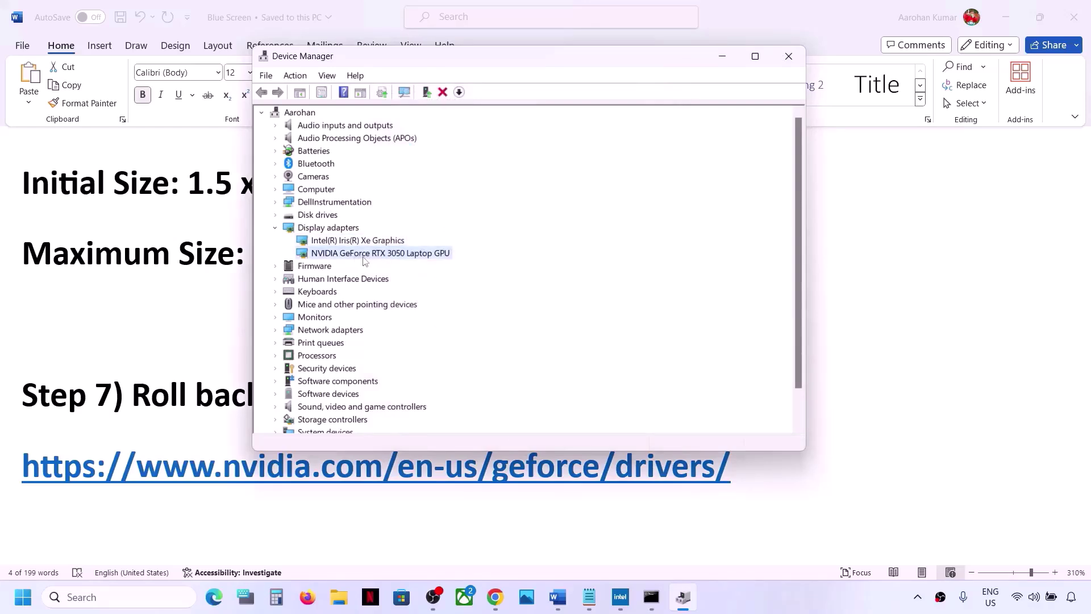
{"action": "right_click", "coordinate": [357, 255]}
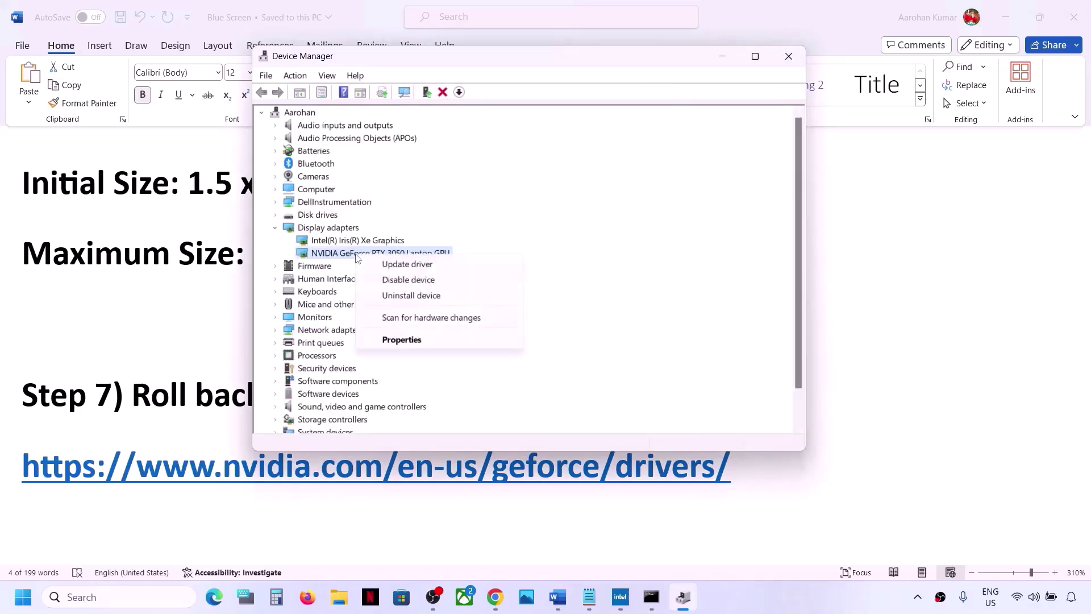
{"action": "left_click", "coordinate": [403, 340]}
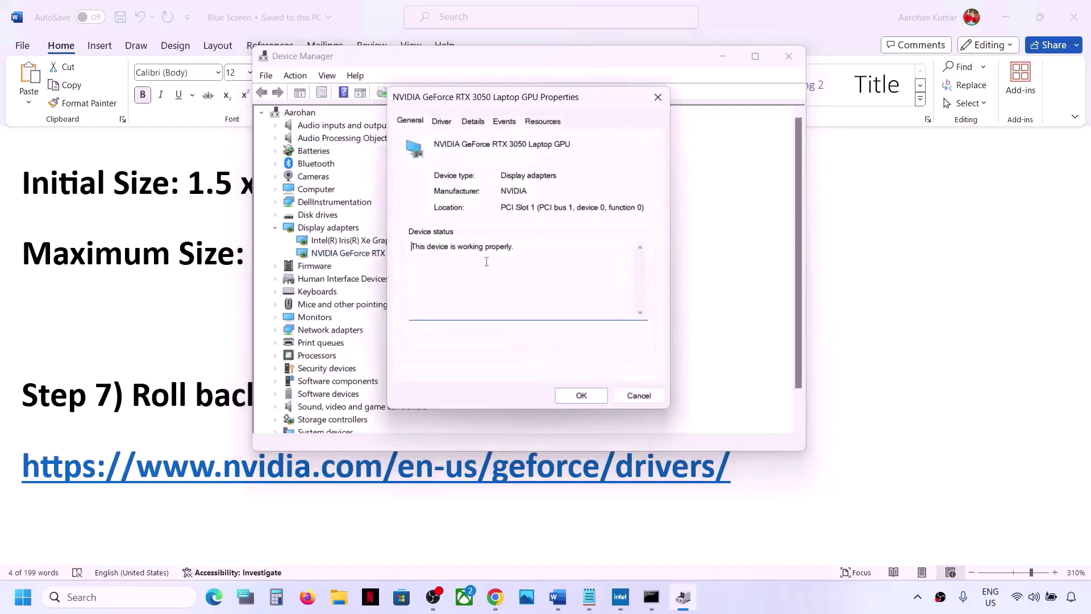
{"action": "left_click", "coordinate": [442, 123]}
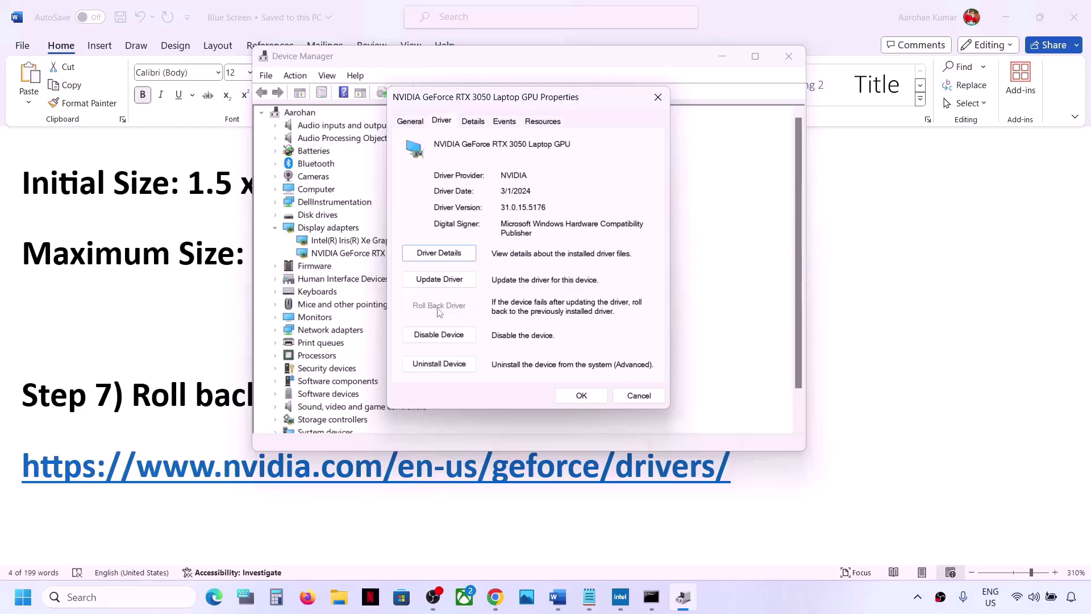
{"action": "left_click", "coordinate": [637, 396]}
{"action": "left_click", "coordinate": [788, 56]}
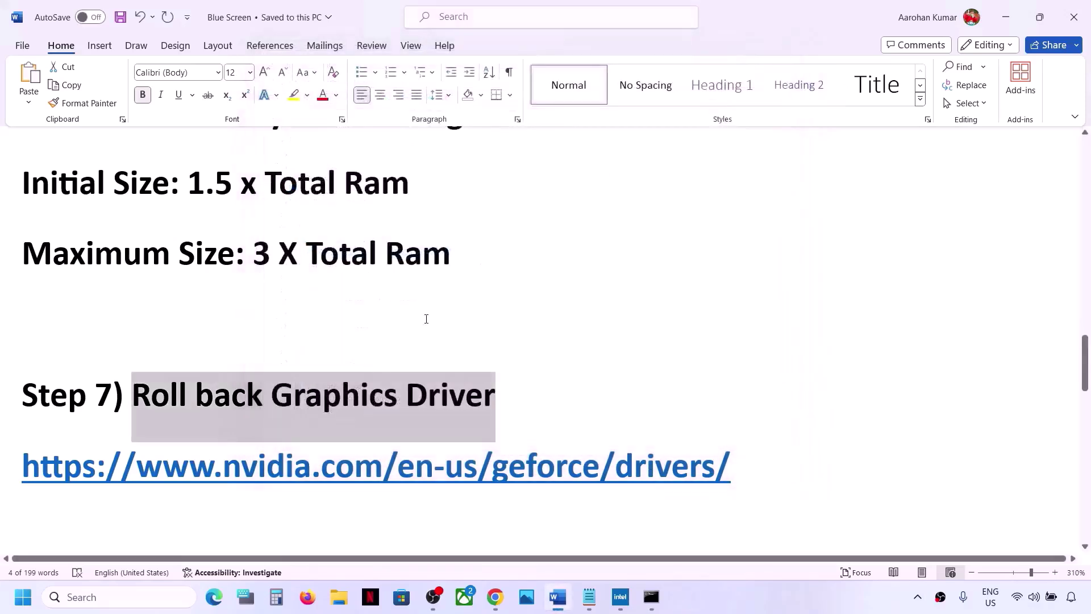
- Find Step 8 in the Word notes and highlight its text about uninstalling the recently installed Windows Update
{"action": "scroll", "coordinate": [422, 325], "scroll_direction": "down", "scroll_amount": 5}
{"action": "scroll", "coordinate": [349, 341], "scroll_direction": "up", "scroll_amount": 1}
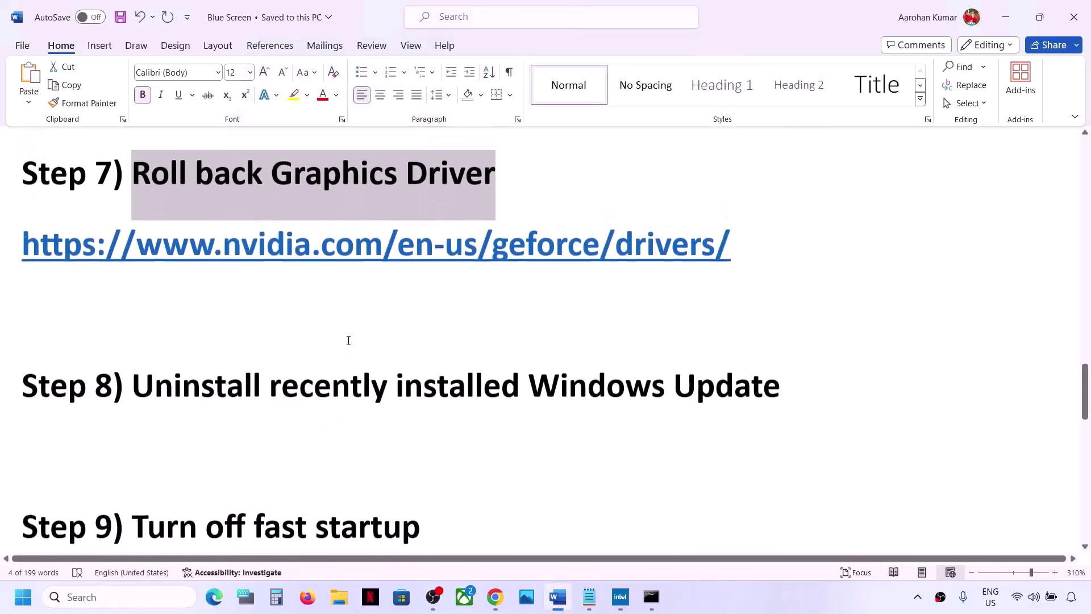
{"action": "left_click_drag", "start_coordinate": [178, 408], "coordinate": [796, 404]}
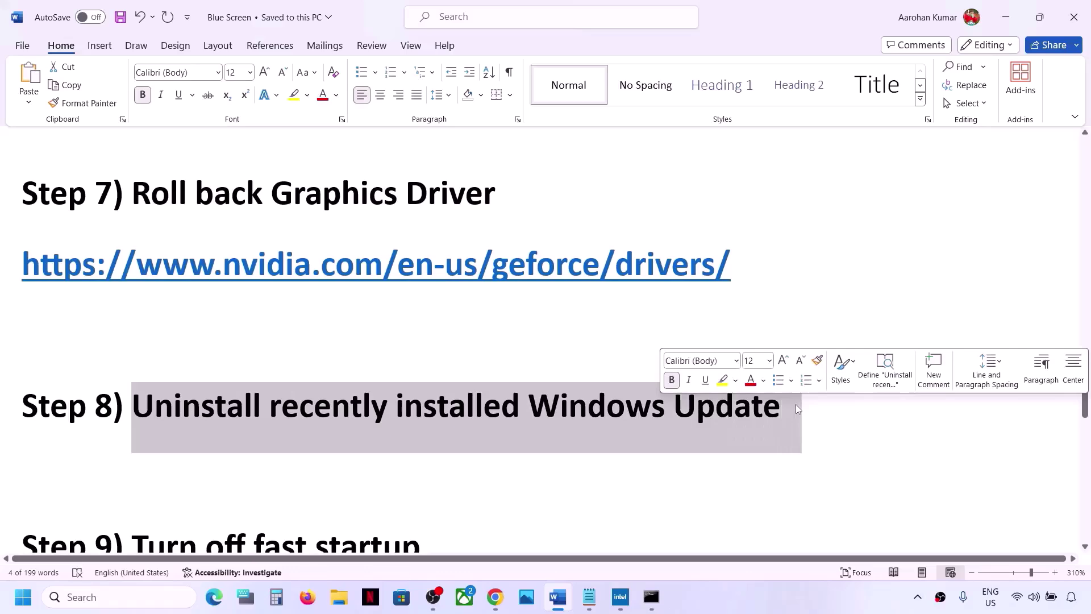
{"action": "left_click", "coordinate": [468, 408]}
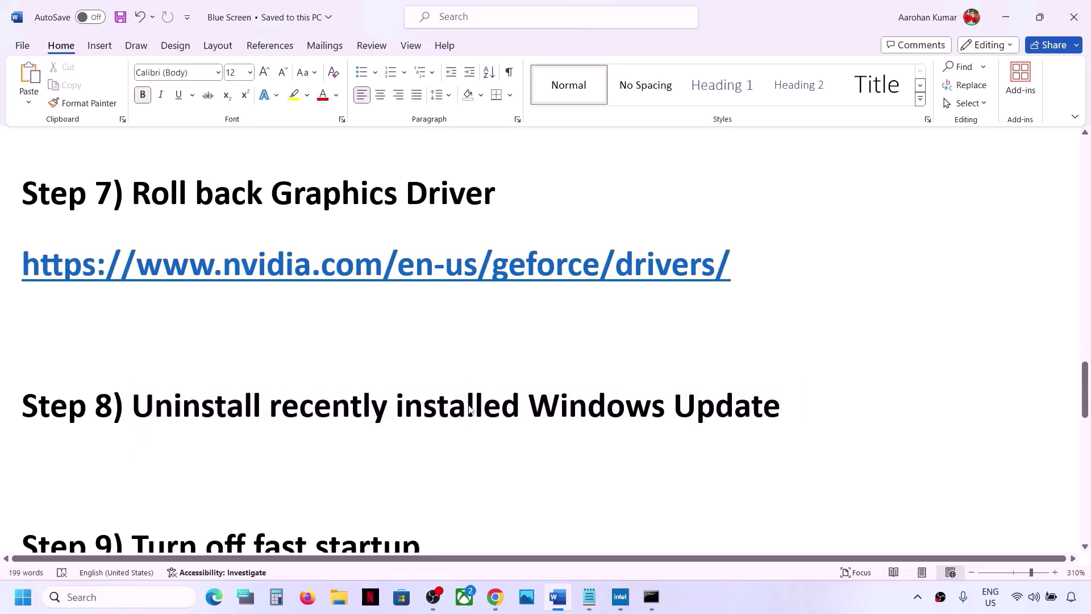
{"action": "left_click_drag", "start_coordinate": [168, 401], "coordinate": [520, 407]}
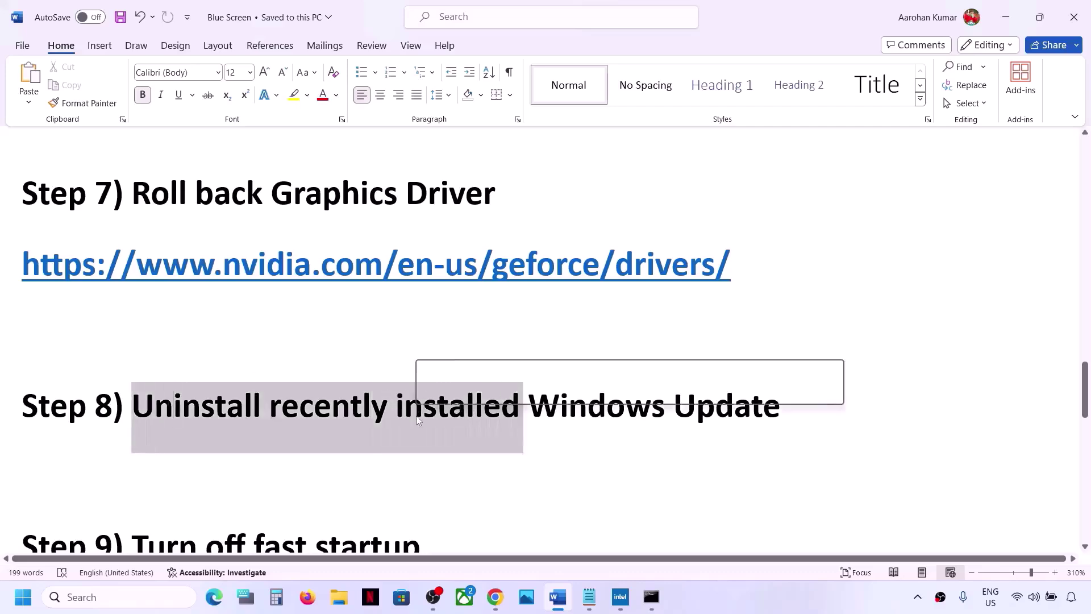
- Open Windows Settings and go to the Windows Update page
{"action": "left_click", "coordinate": [22, 606]}
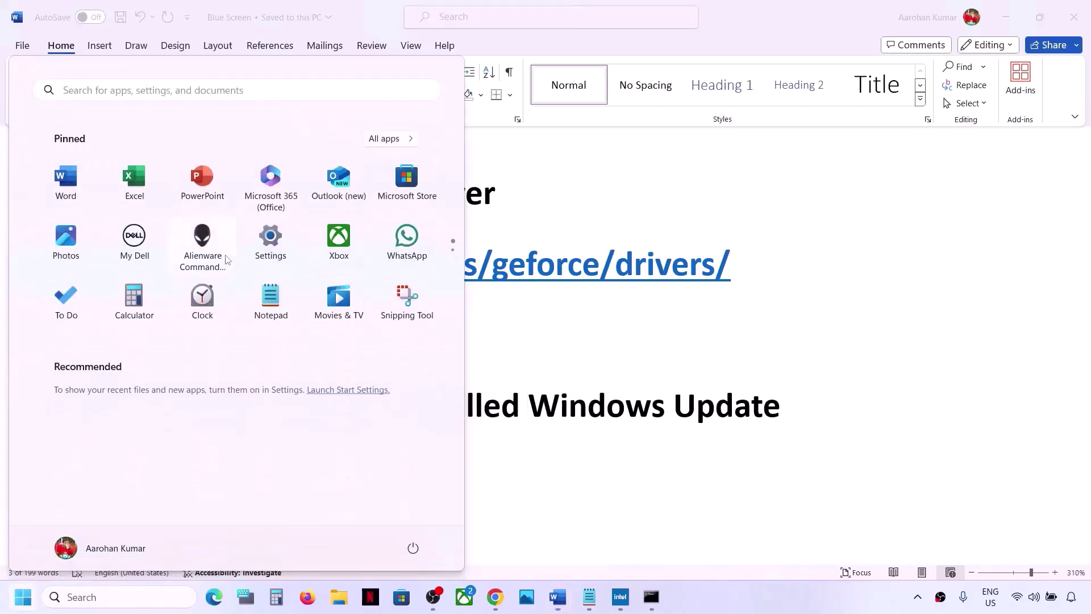
{"action": "left_click", "coordinate": [270, 236]}
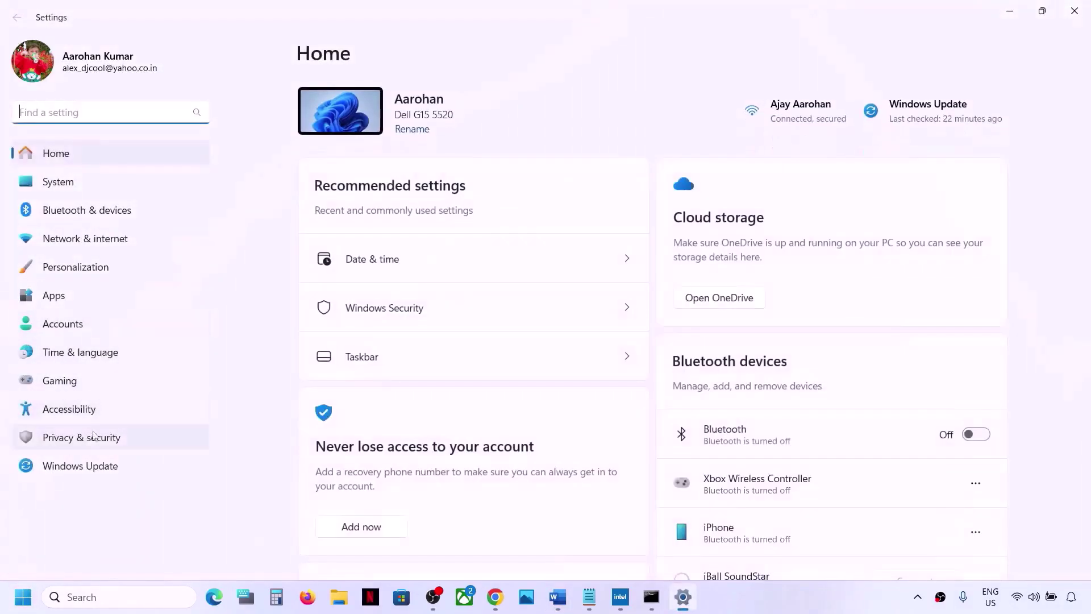
{"action": "left_click", "coordinate": [80, 466]}
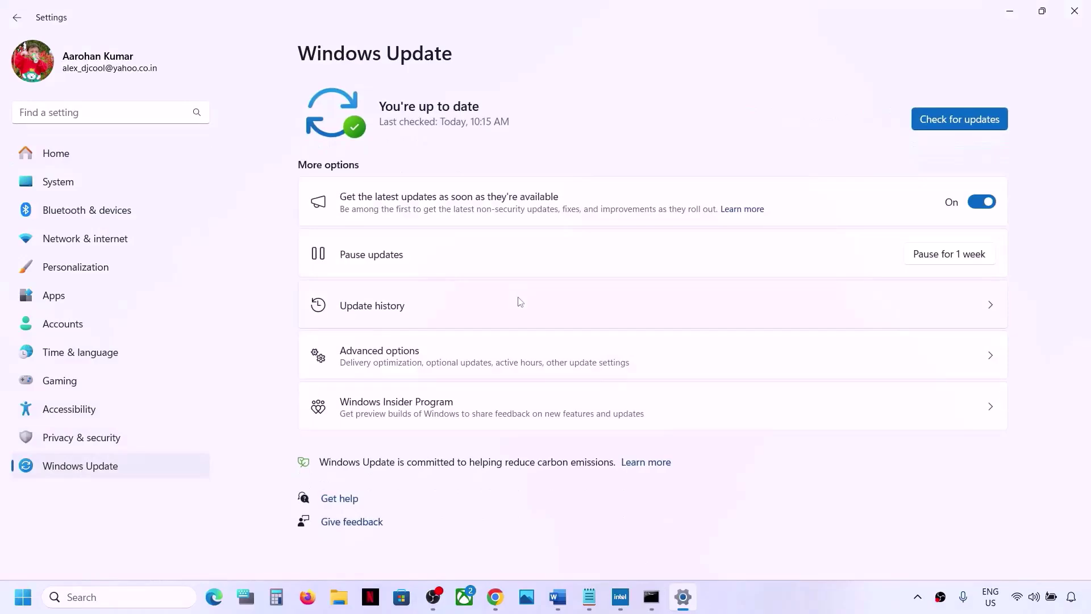
- Uninstall Security Update for Microsoft Windows (KB5035955) through the Windows Update history
{"action": "left_click", "coordinate": [382, 318]}
{"action": "scroll", "coordinate": [380, 314], "scroll_direction": "down", "scroll_amount": 10}
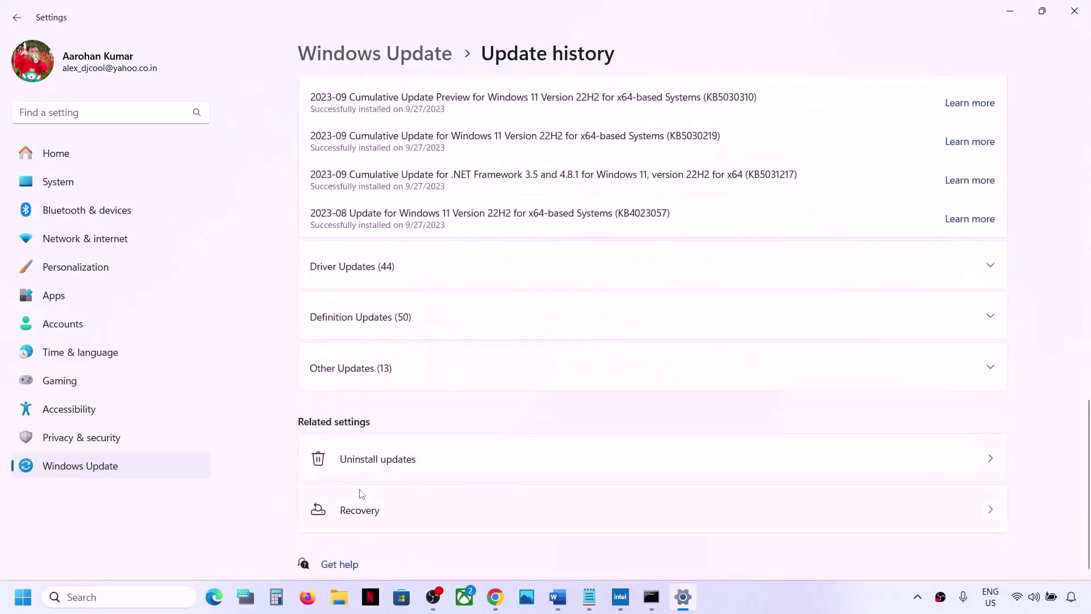
{"action": "left_click", "coordinate": [322, 467]}
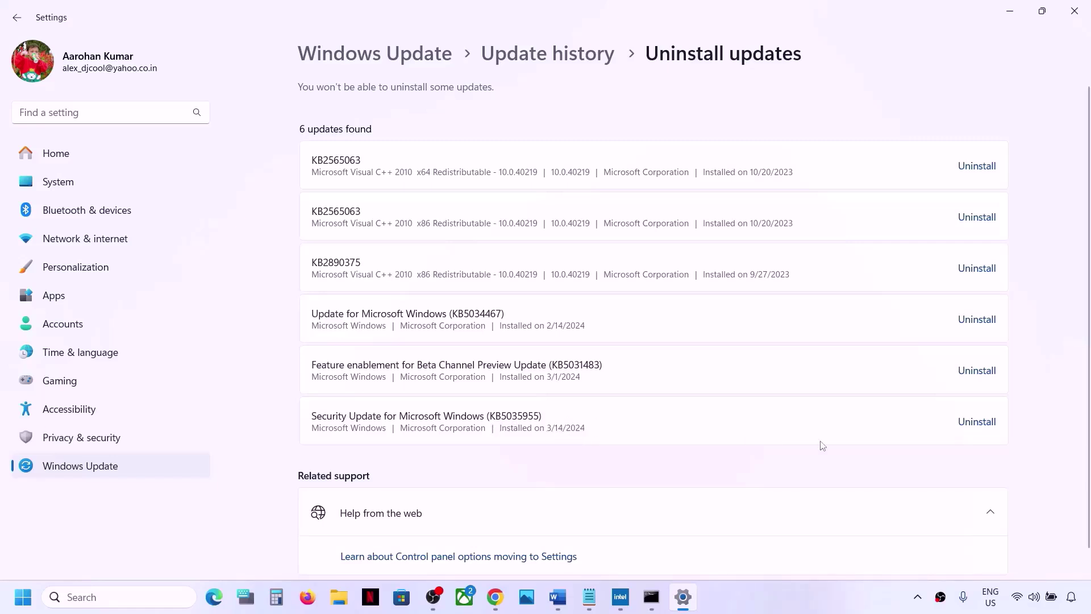
{"action": "left_click", "coordinate": [982, 427]}
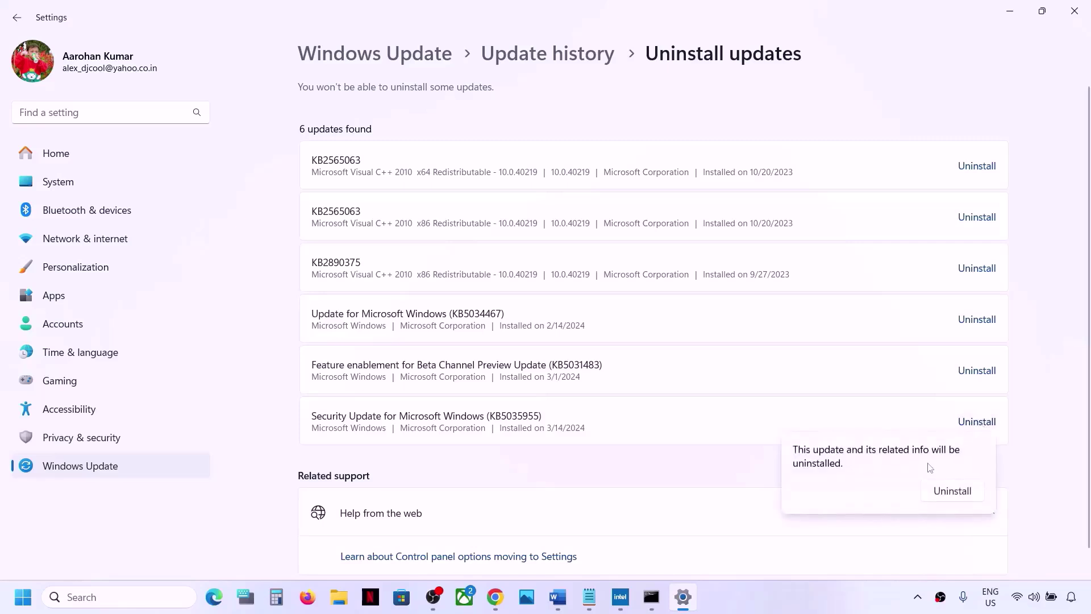
{"action": "left_click", "coordinate": [943, 491]}
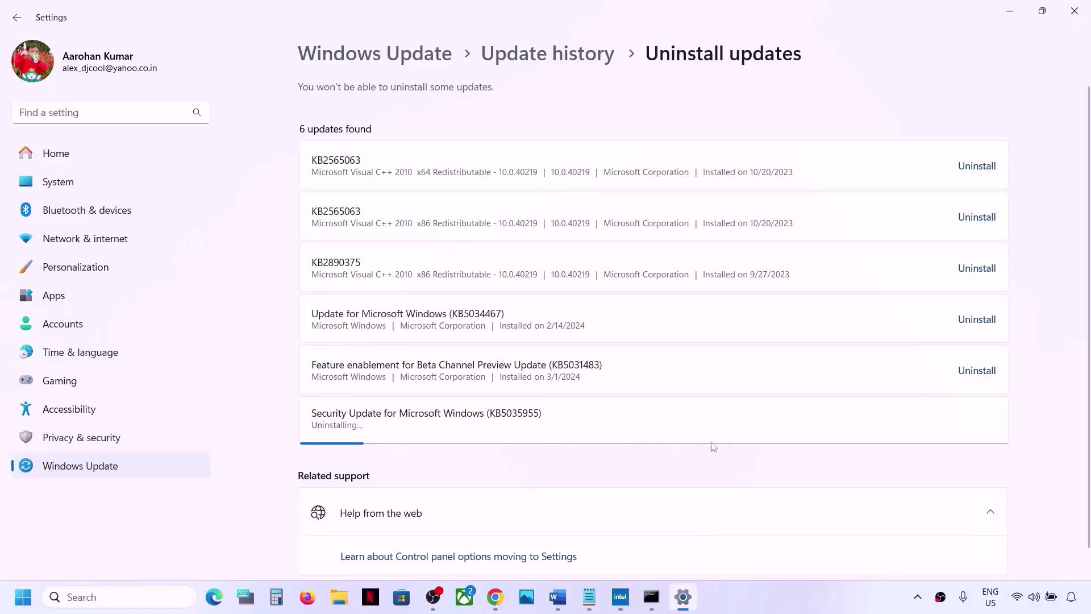
- Show the power options that include Restart, and dismiss them without restarting
{"action": "left_click", "coordinate": [20, 607]}
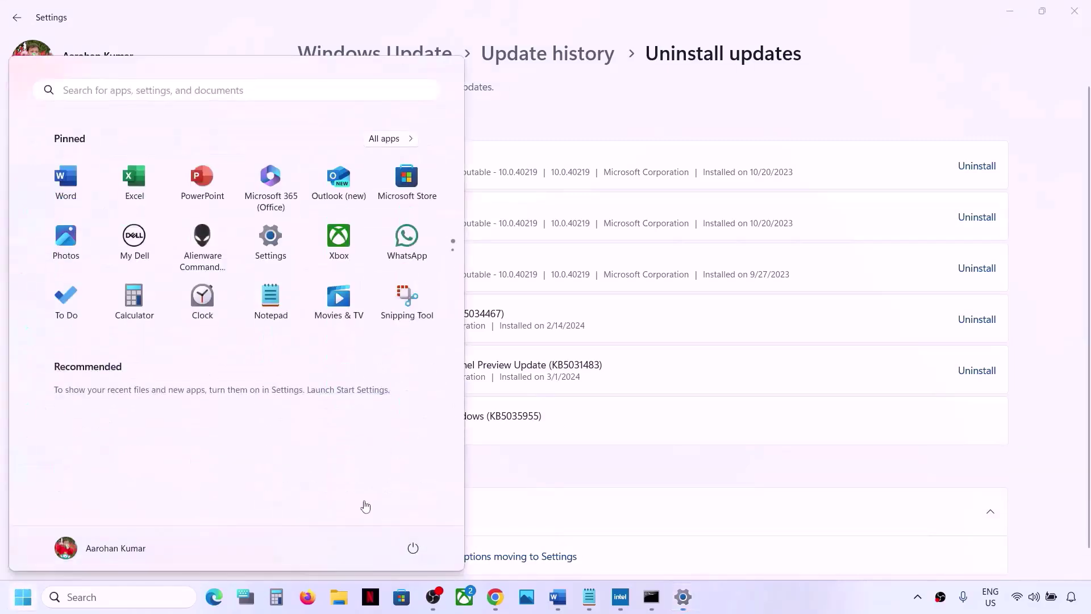
{"action": "left_click", "coordinate": [413, 548]}
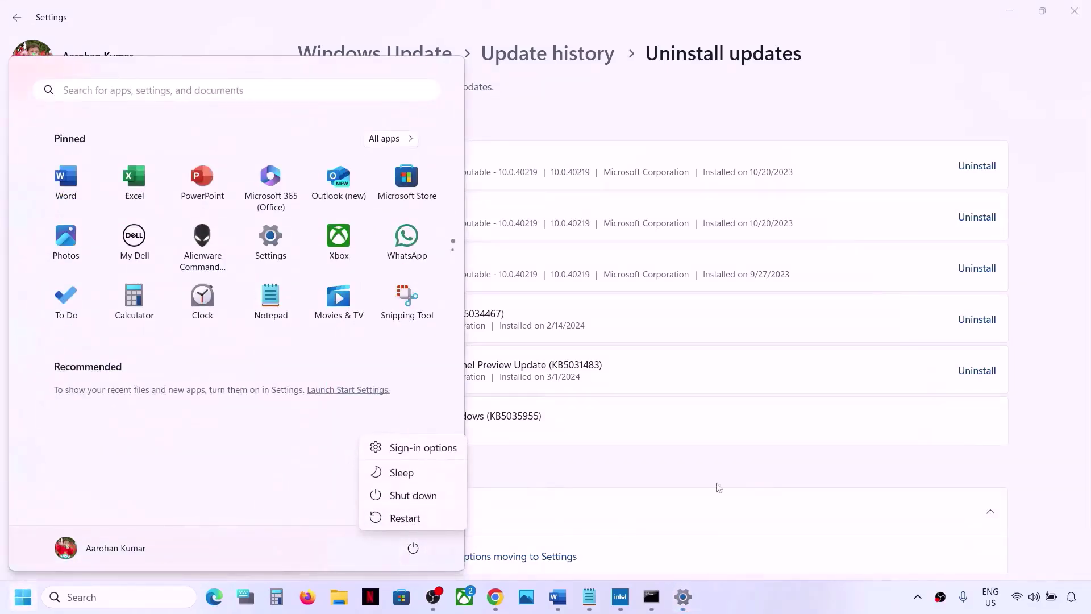
{"action": "key", "text": "Escape"}
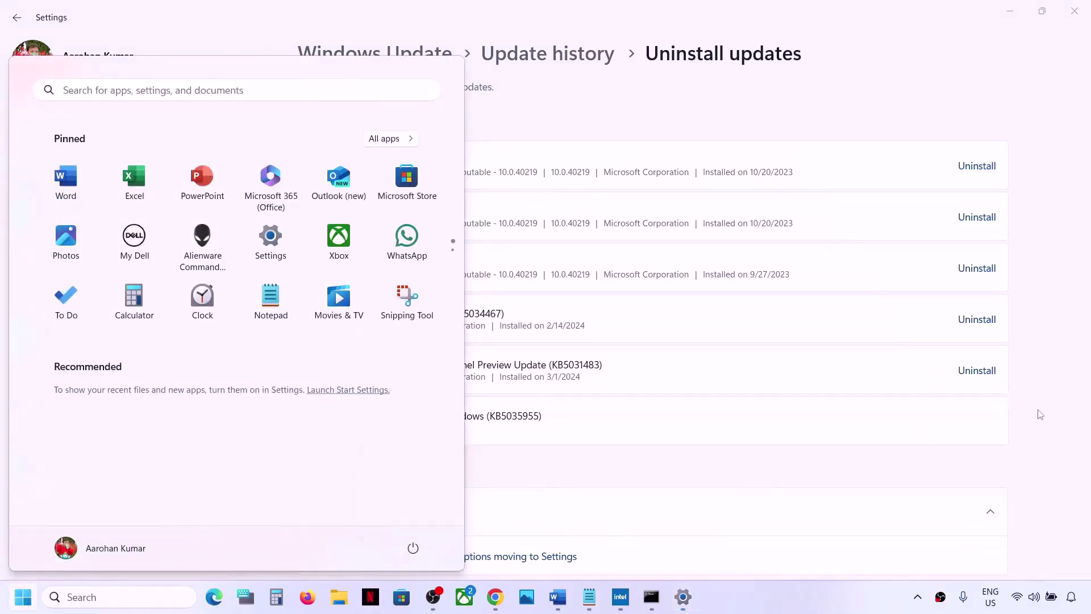
- Switch to the Word notes and highlight the start of Step 9 about turning off fast startup
{"action": "left_click", "coordinate": [571, 607]}
{"action": "scroll", "coordinate": [394, 380], "scroll_direction": "down", "scroll_amount": 3}
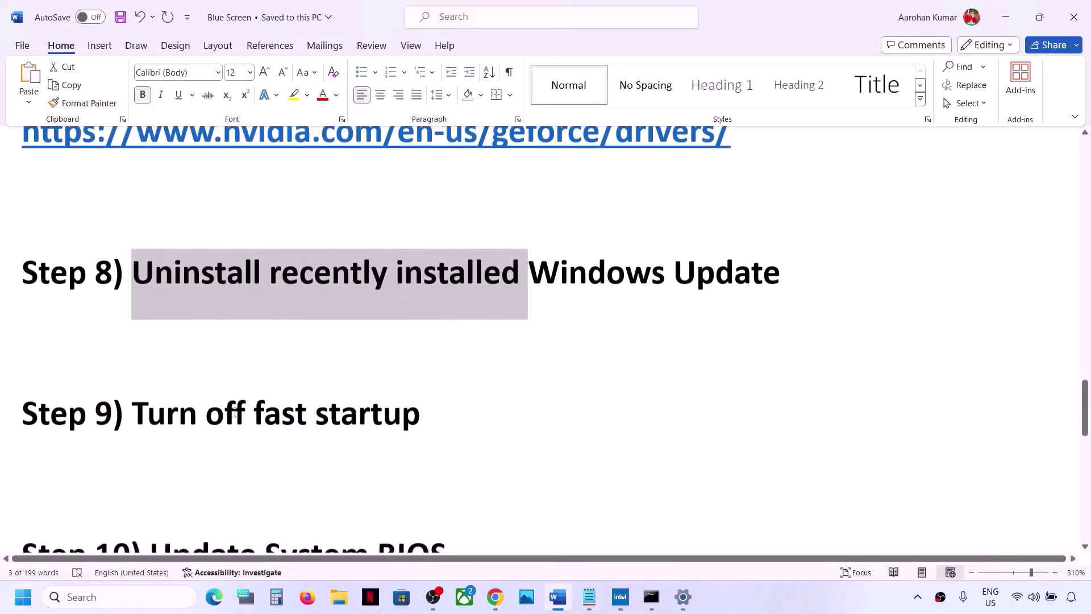
{"action": "left_click_drag", "start_coordinate": [163, 409], "coordinate": [29, 341]}
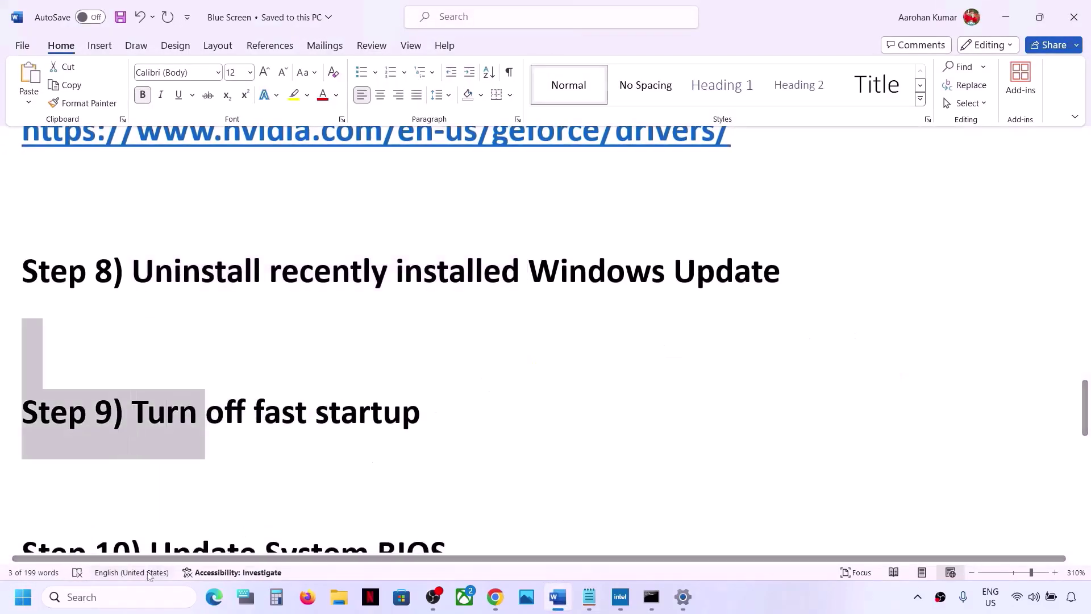
- Open Control Panel and go to the power button settings in the Hardware and Sound power options
{"action": "left_click", "coordinate": [118, 595]}
{"action": "type", "text": "control"}
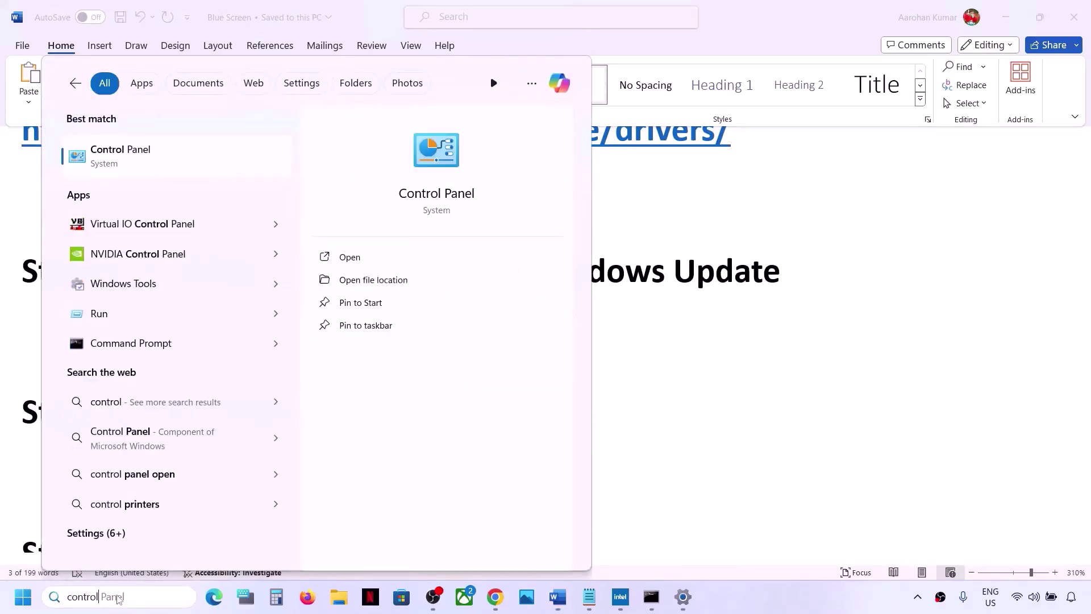
{"action": "key", "text": "Return"}
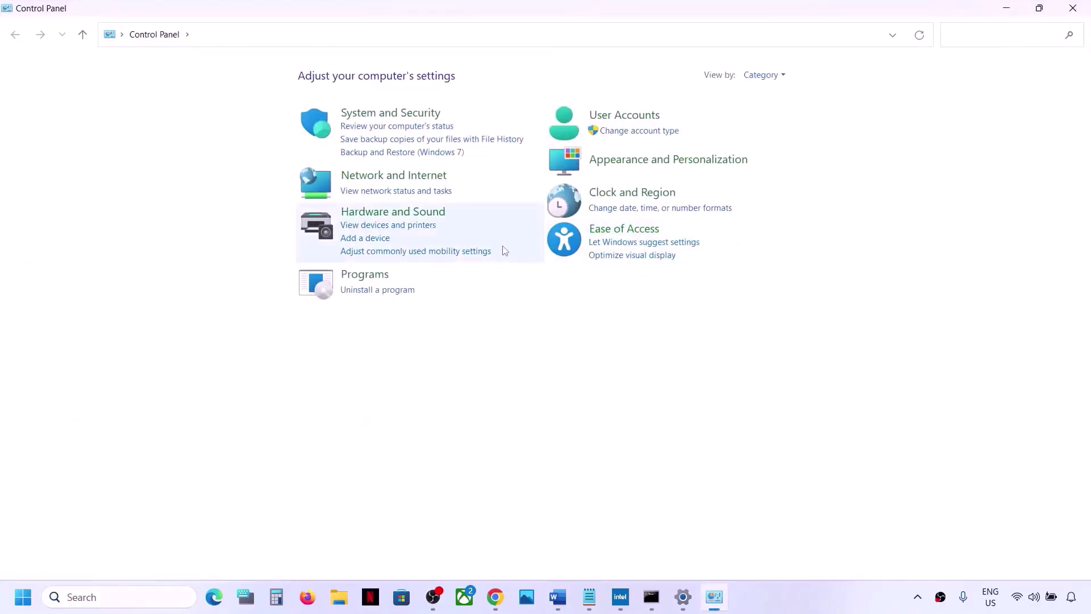
{"action": "left_click", "coordinate": [402, 216]}
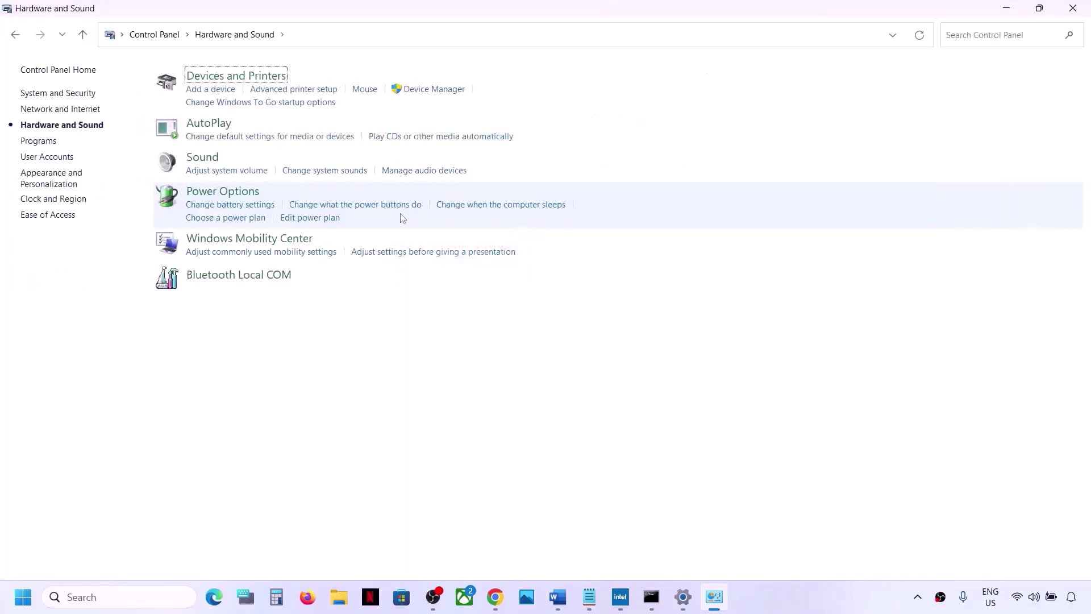
{"action": "left_click", "coordinate": [222, 193]}
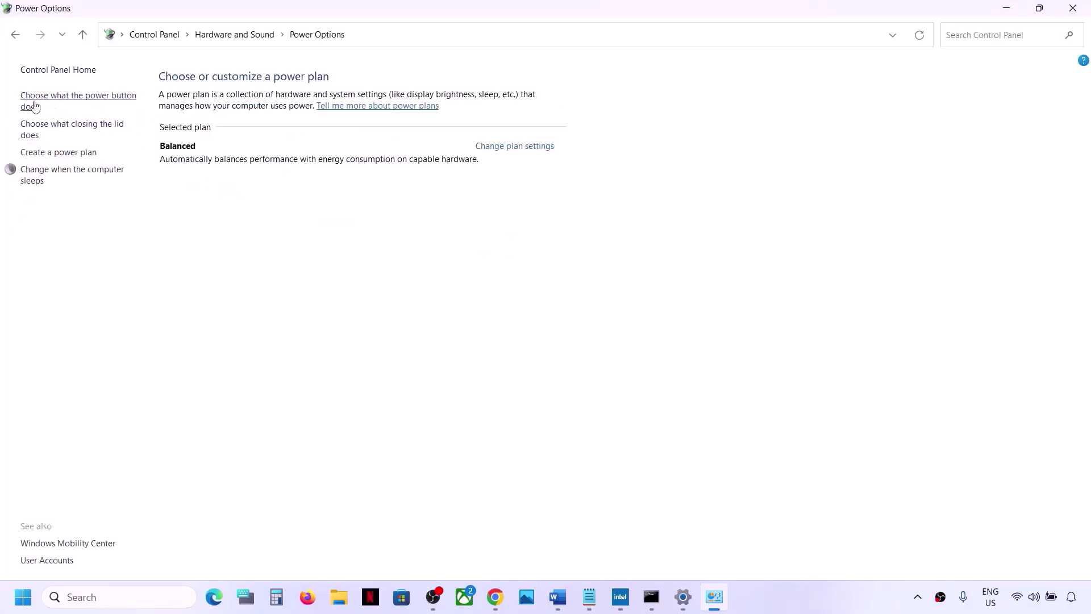
{"action": "left_click", "coordinate": [105, 101]}
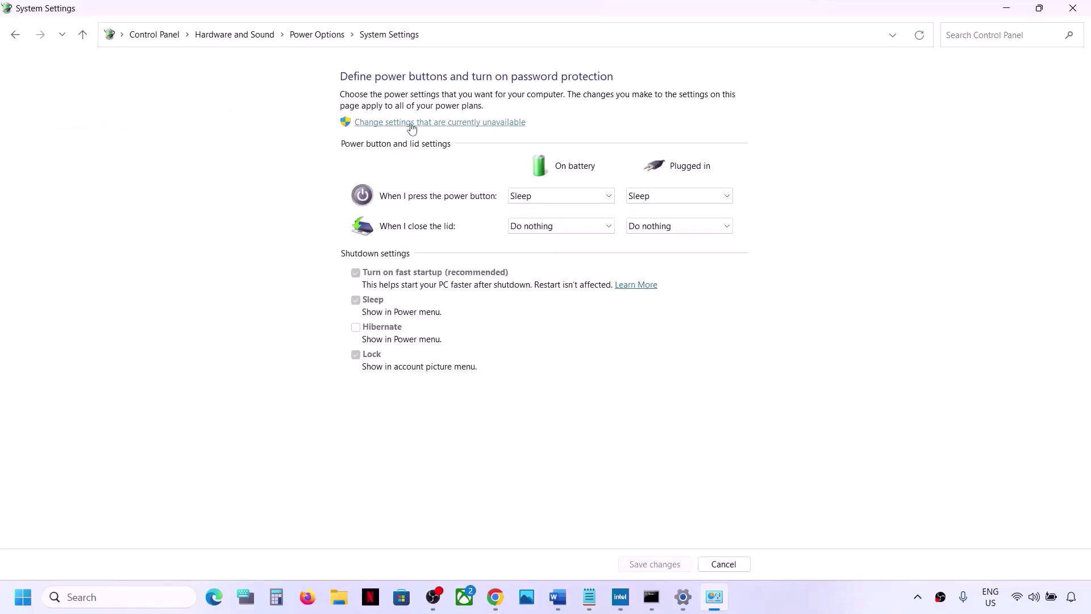
- Unlock the unavailable shutdown settings, turn off fast startup, save the changes and close Control Panel
{"action": "left_click", "coordinate": [491, 127]}
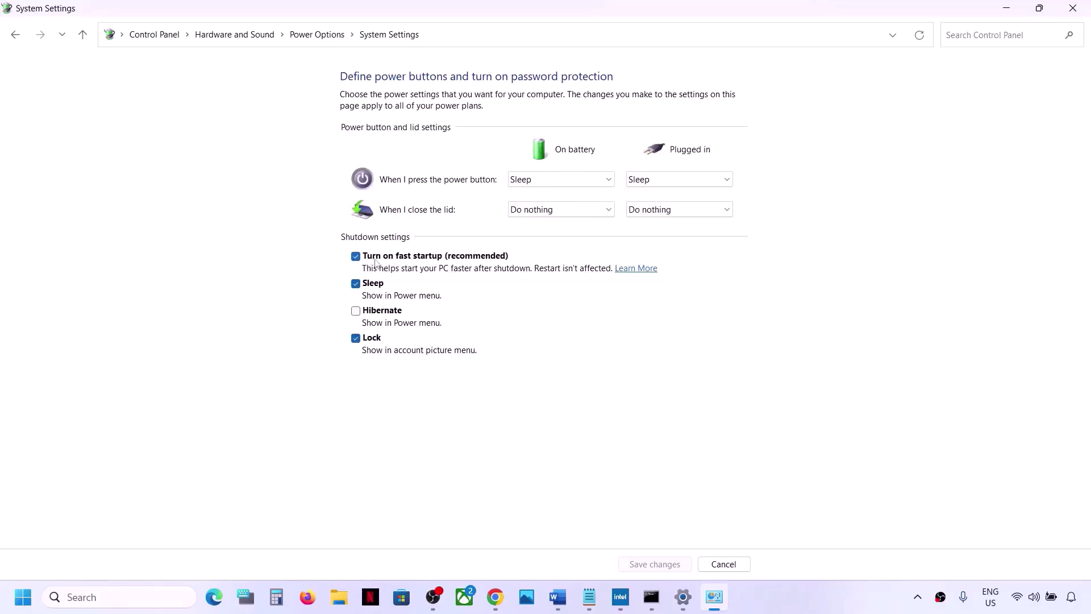
{"action": "left_click", "coordinate": [356, 256]}
{"action": "left_click", "coordinate": [679, 566]}
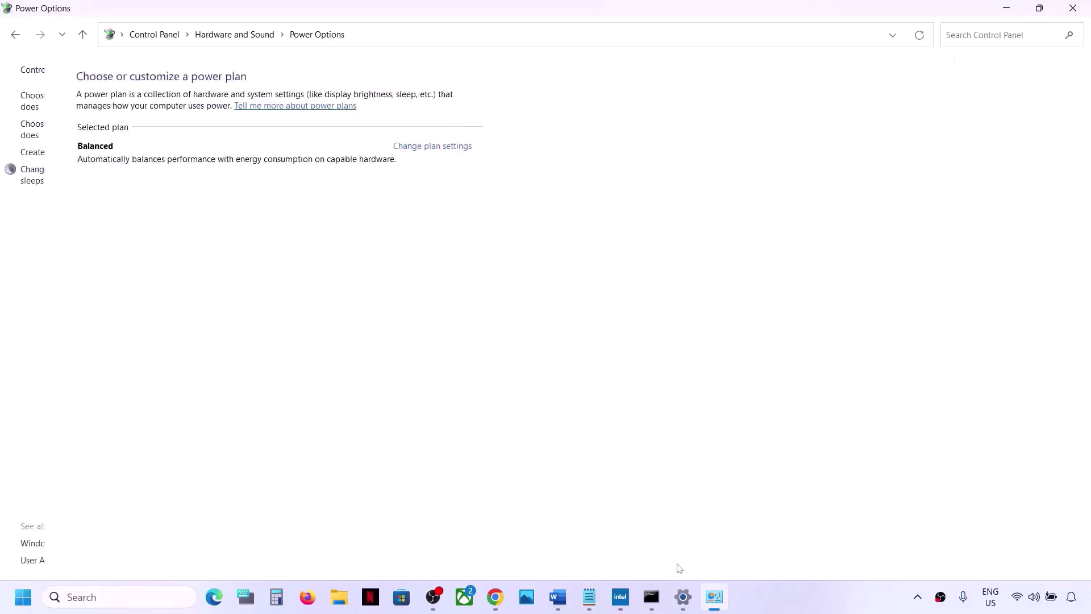
{"action": "left_click", "coordinate": [1072, 8]}
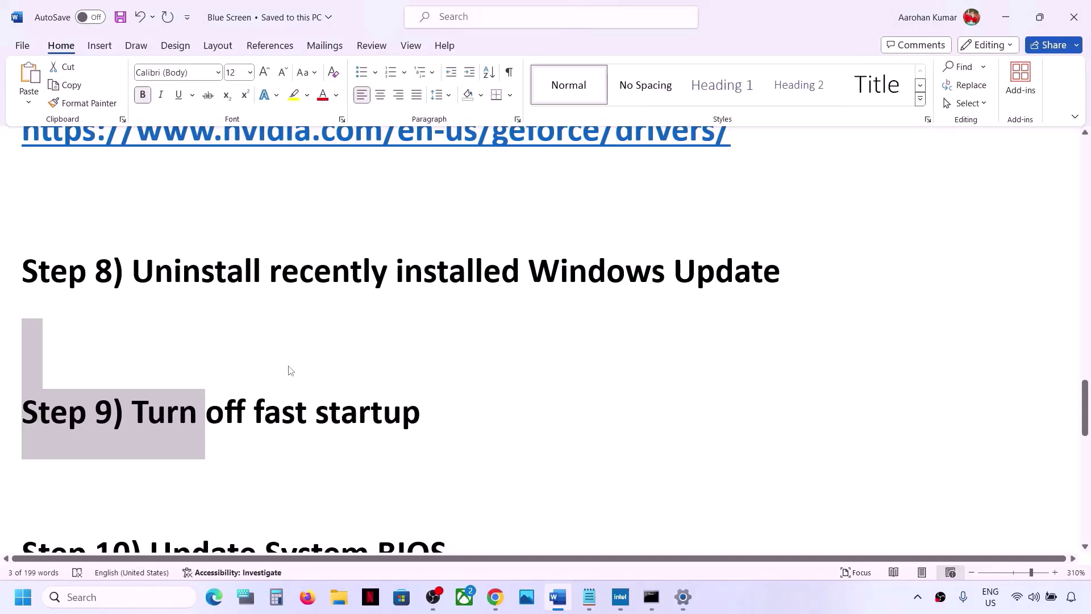
- Find Step 10 in the Word notes and highlight its text "Update System BIOS"
{"action": "scroll", "coordinate": [290, 370], "scroll_direction": "down", "scroll_amount": 3}
{"action": "left_click_drag", "start_coordinate": [150, 418], "coordinate": [430, 412]}
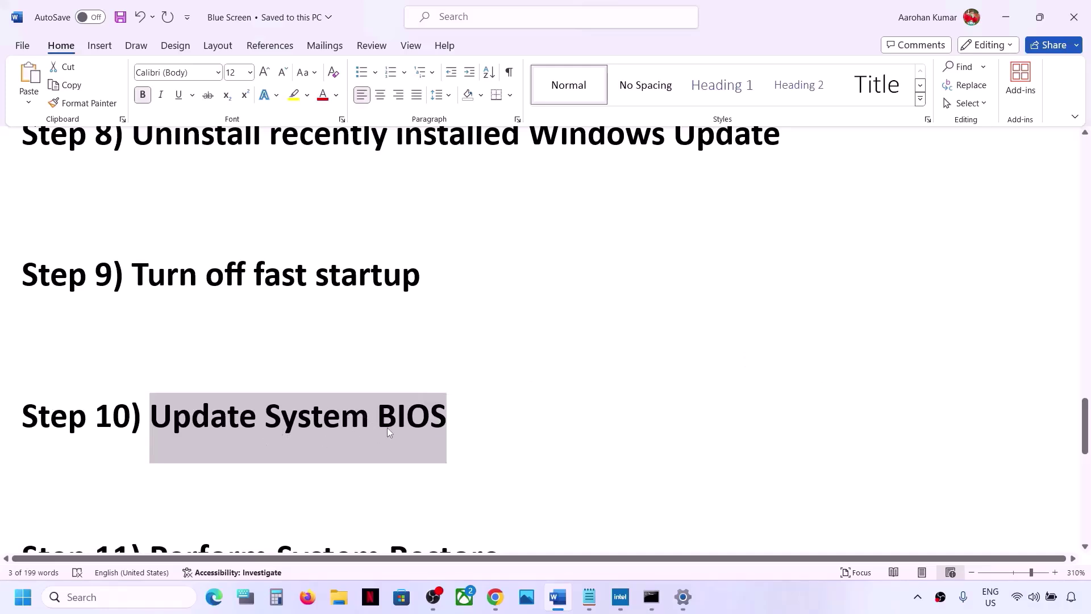
{"action": "left_click", "coordinate": [496, 598]}
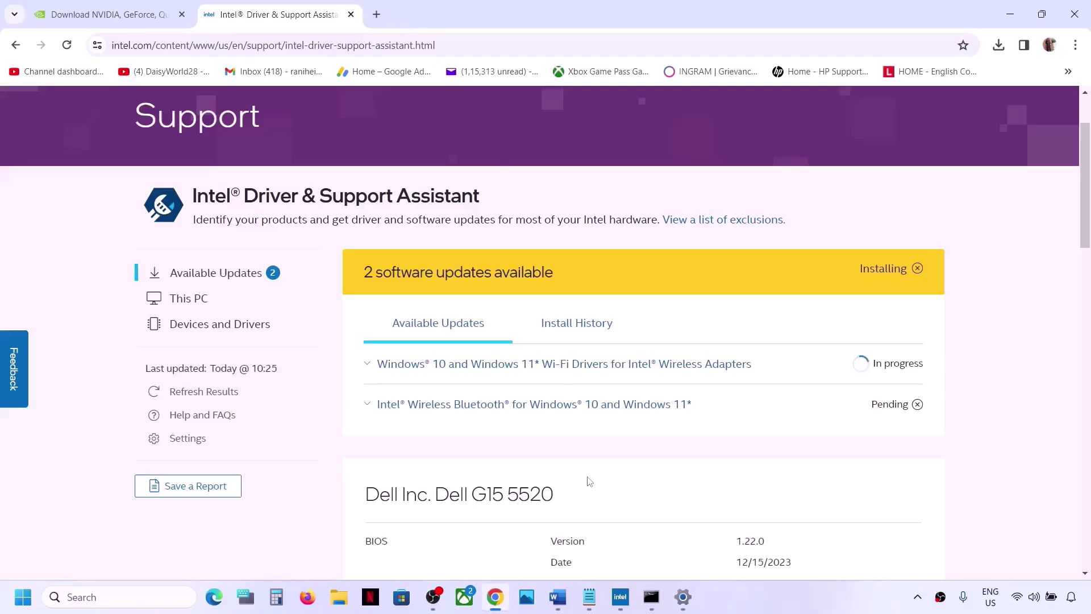
{"action": "left_click", "coordinate": [557, 609]}
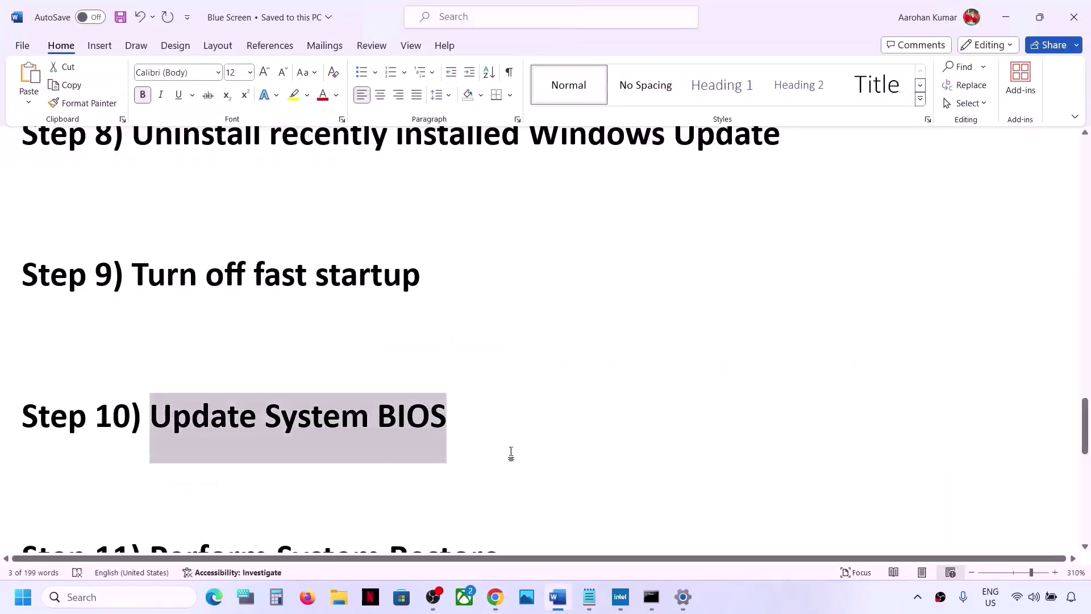
- Add the word "Dell" on a new line below Step 10, and delete the word again
{"action": "left_click", "coordinate": [469, 423]}
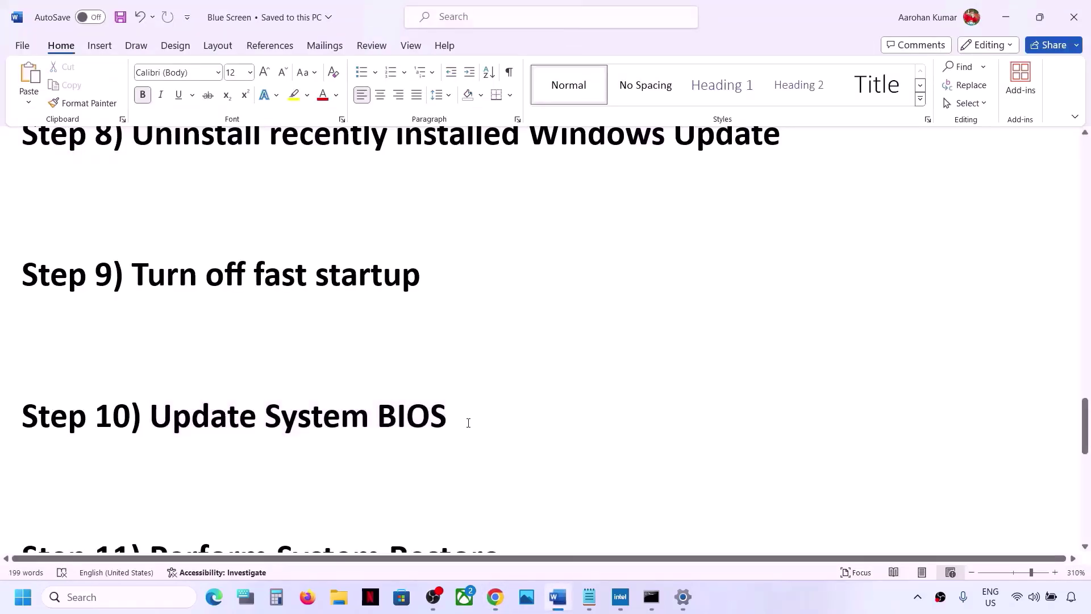
{"action": "key", "text": "Return"}
{"action": "type", "text": "Dee"}
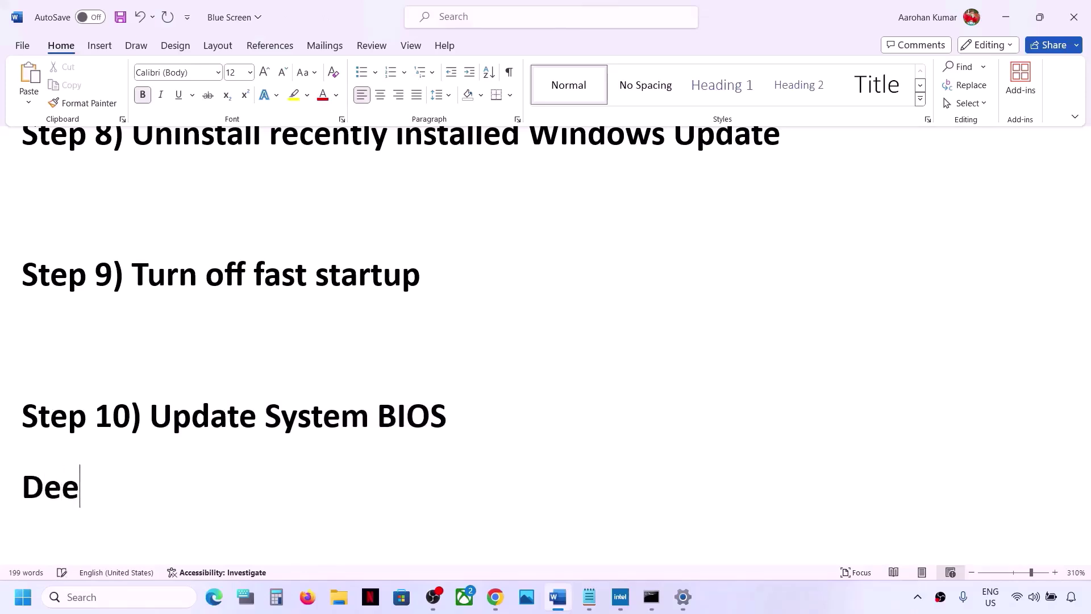
{"action": "key", "text": "BackSpace"}
{"action": "type", "text": "ll"}
{"action": "left_click_drag", "start_coordinate": [124, 483], "coordinate": [21, 484]}
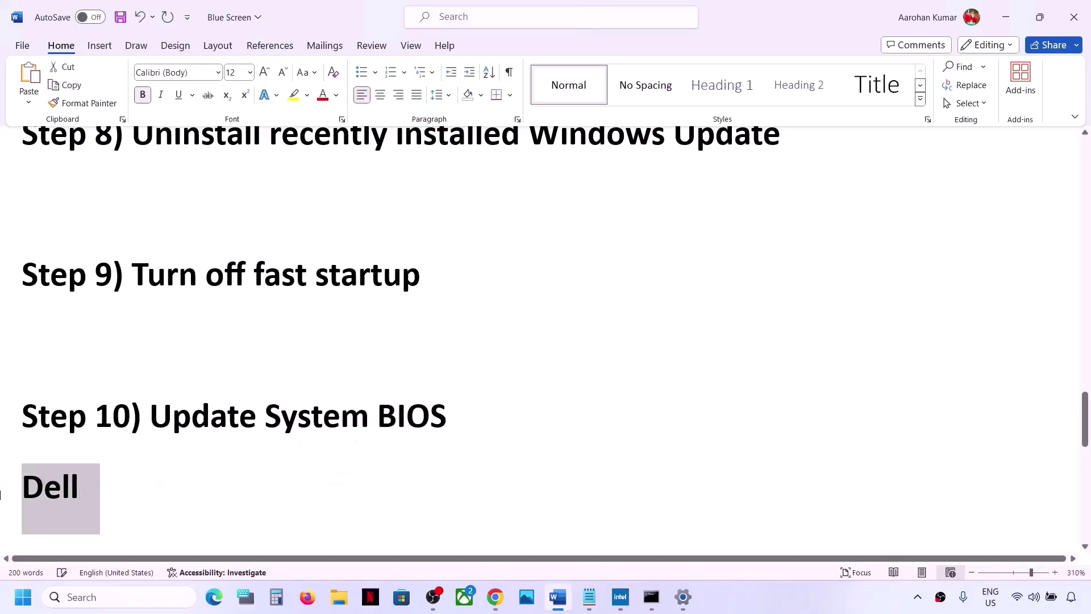
{"action": "key", "text": "BackSpace"}
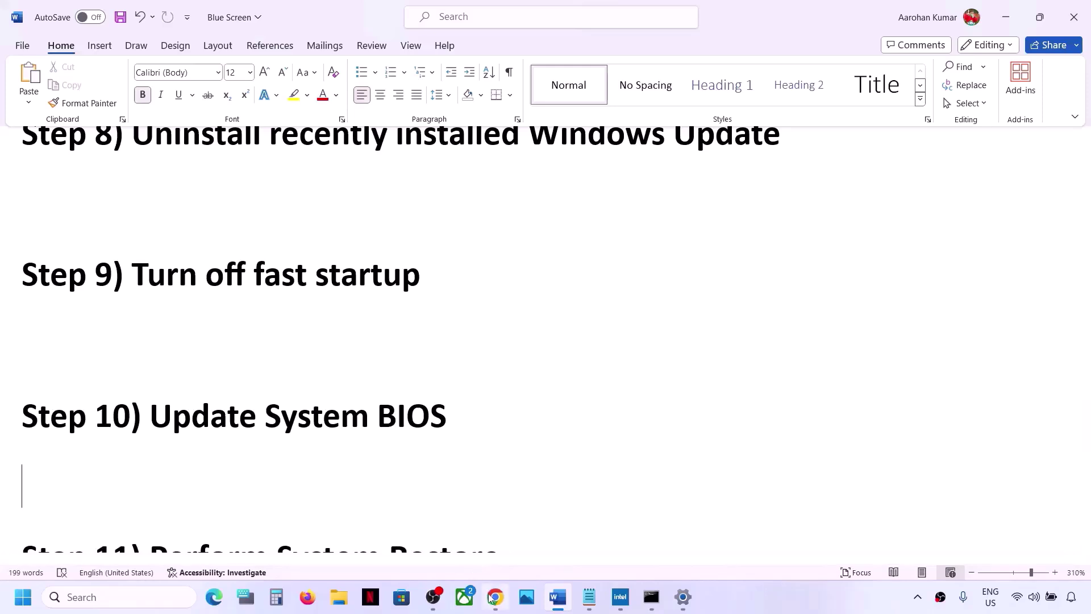
- Switch to Chrome, search Google for "Dell" in a new tab, and open Dell's Drivers & Downloads page
{"action": "mouse_move", "coordinate": [495, 596]}
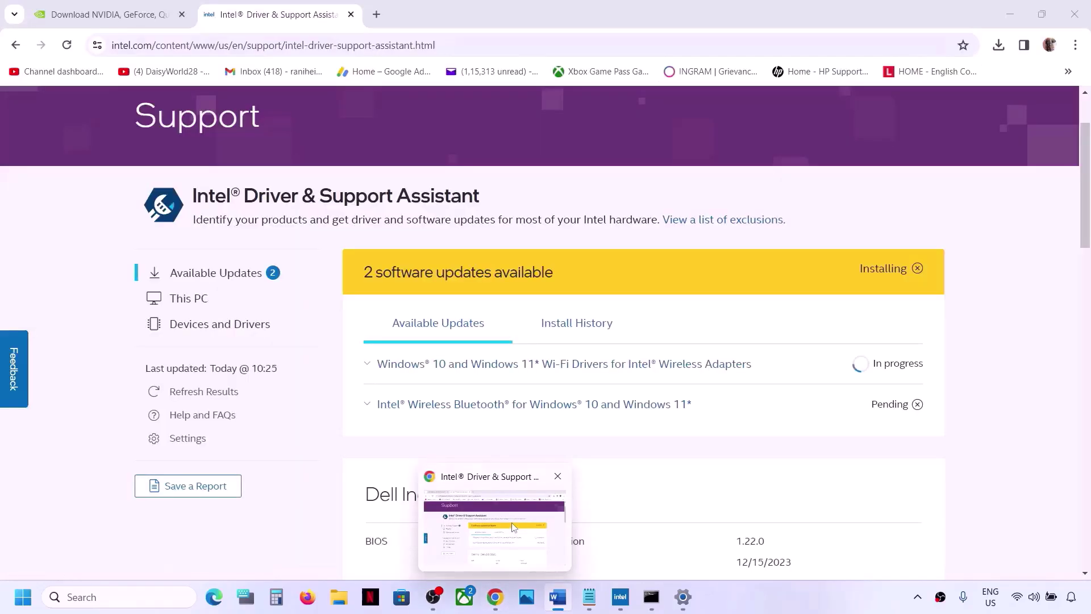
{"action": "left_click", "coordinate": [513, 526]}
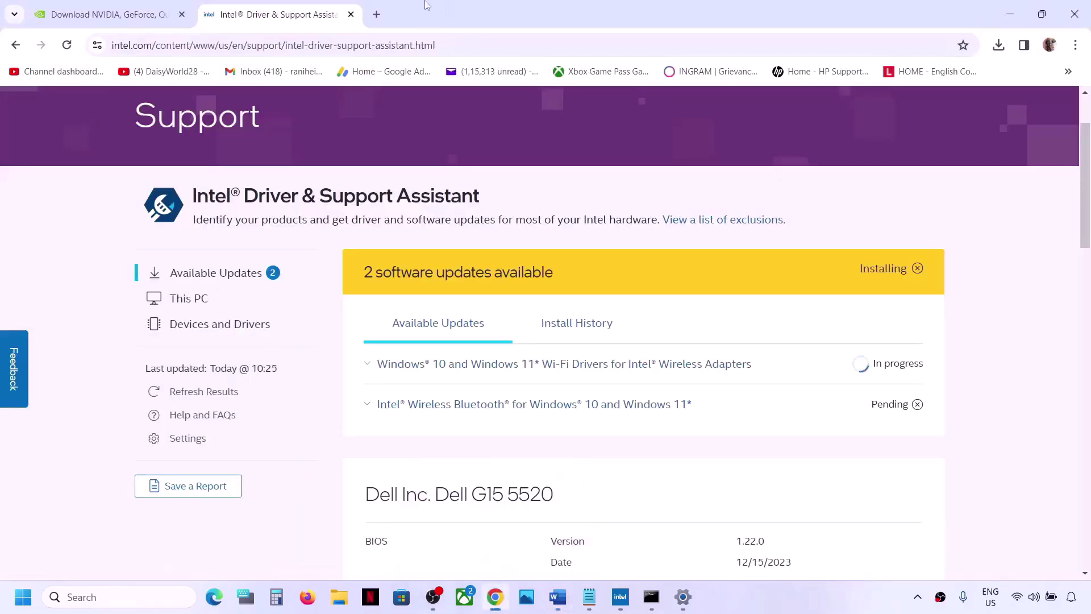
{"action": "left_click", "coordinate": [377, 14]}
{"action": "type", "text": "Dell"}
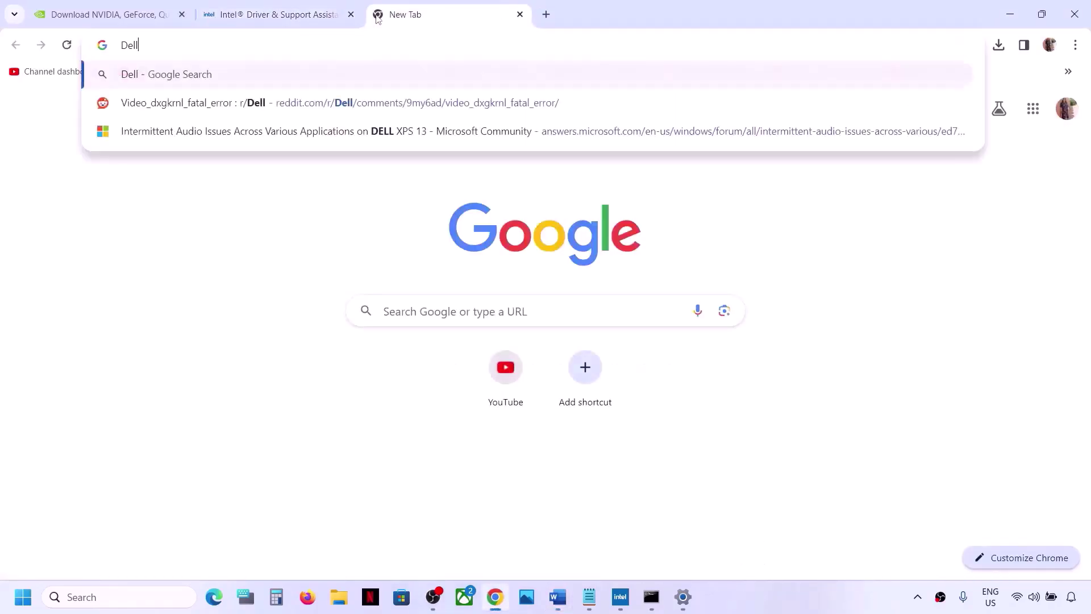
{"action": "key", "text": "Return"}
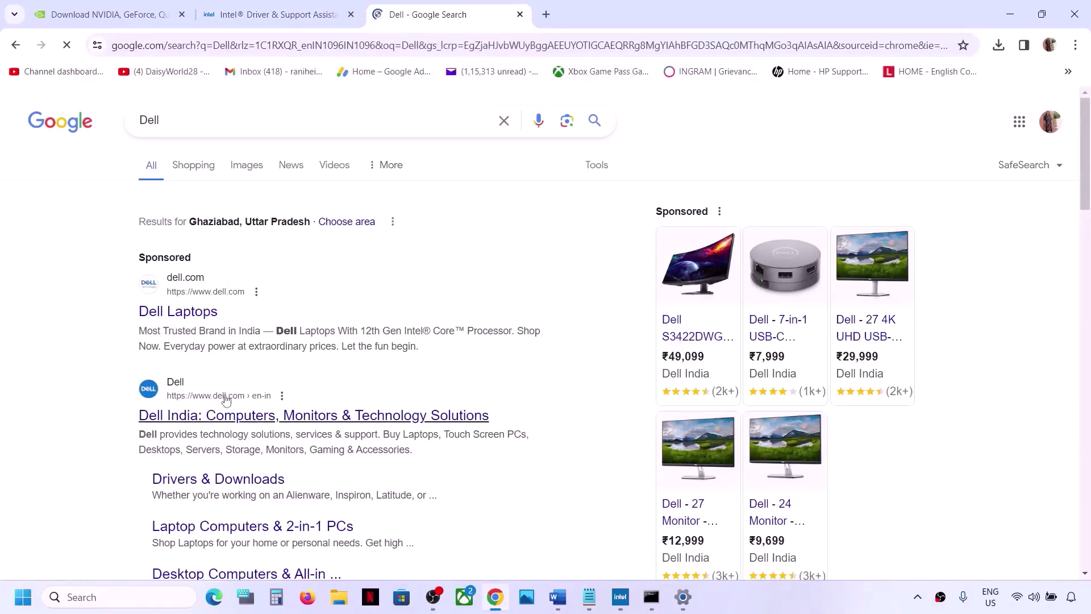
{"action": "left_click", "coordinate": [208, 483]}
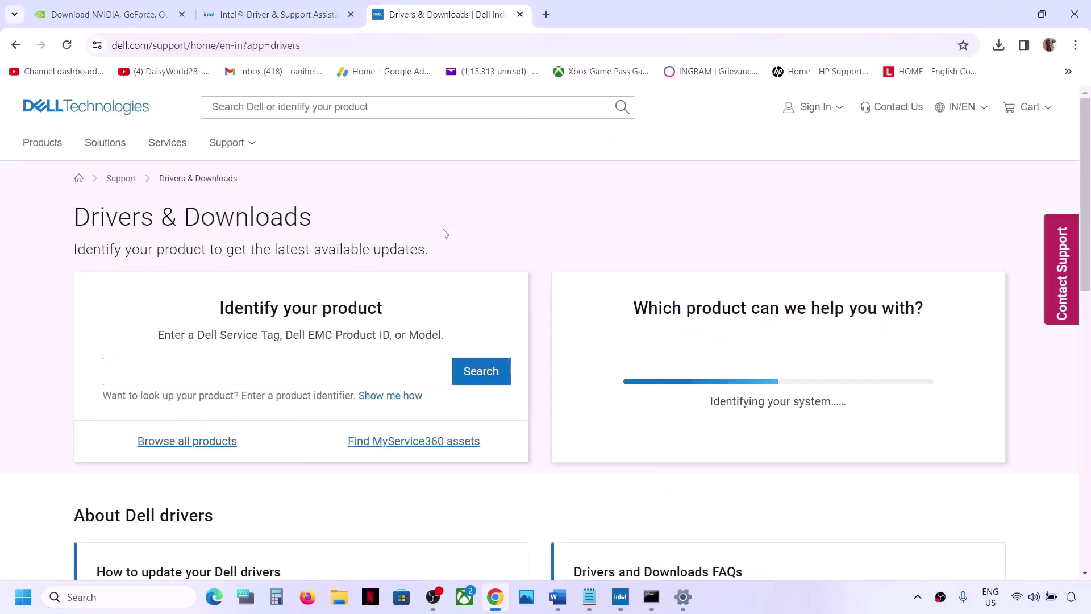
- Browse all Dell products to Computers, Laptops, G Series and select the Dell G15 5511 as the product
{"action": "scroll", "coordinate": [480, 275], "scroll_direction": "down", "scroll_amount": 2}
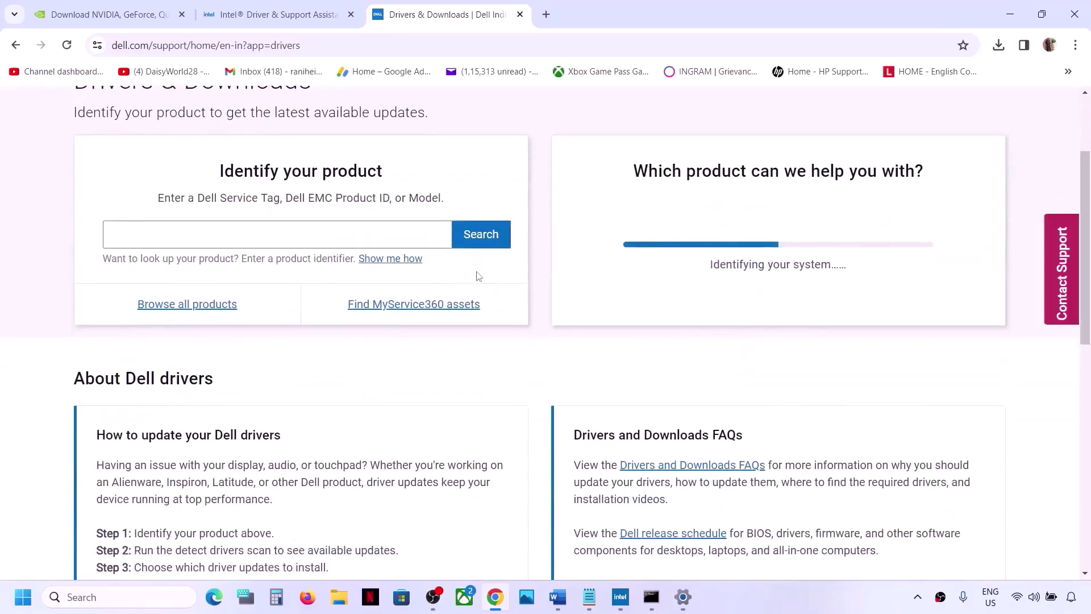
{"action": "scroll", "coordinate": [479, 276], "scroll_direction": "up", "scroll_amount": 1}
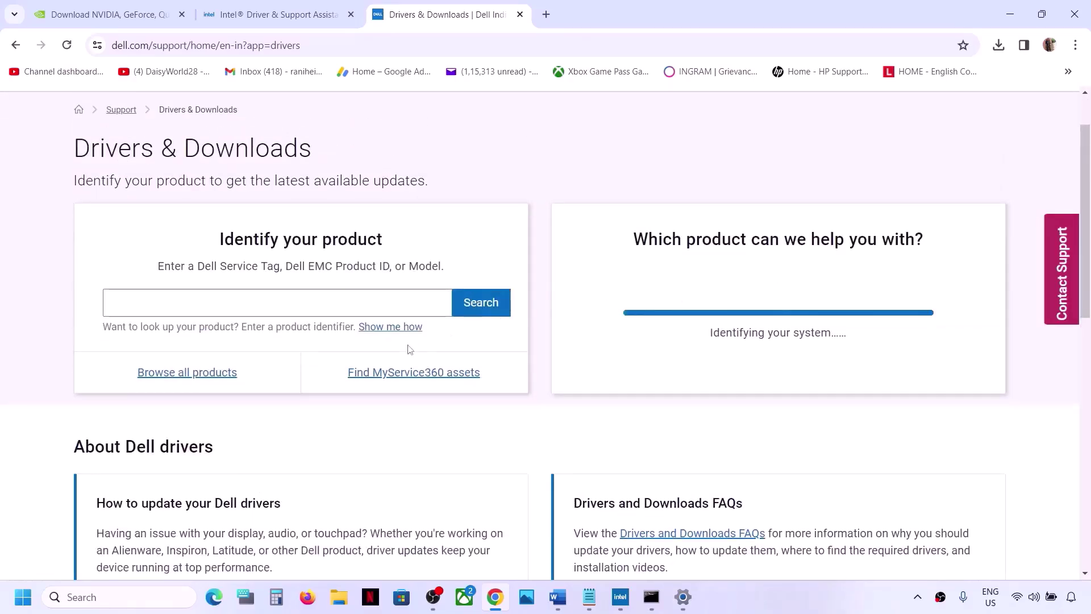
{"action": "left_click", "coordinate": [204, 376]}
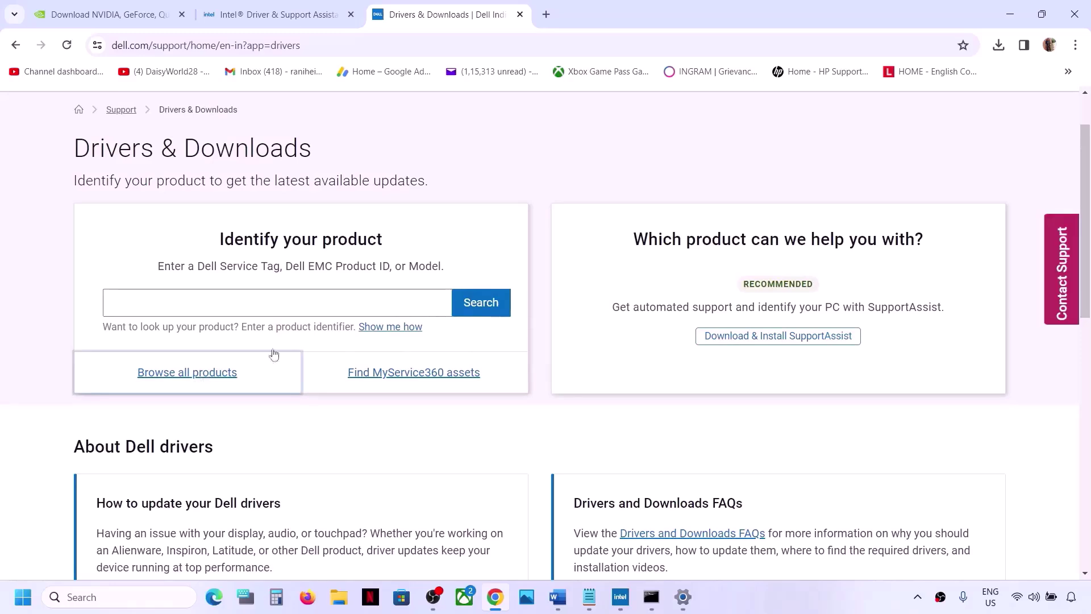
{"action": "left_click", "coordinate": [239, 338]}
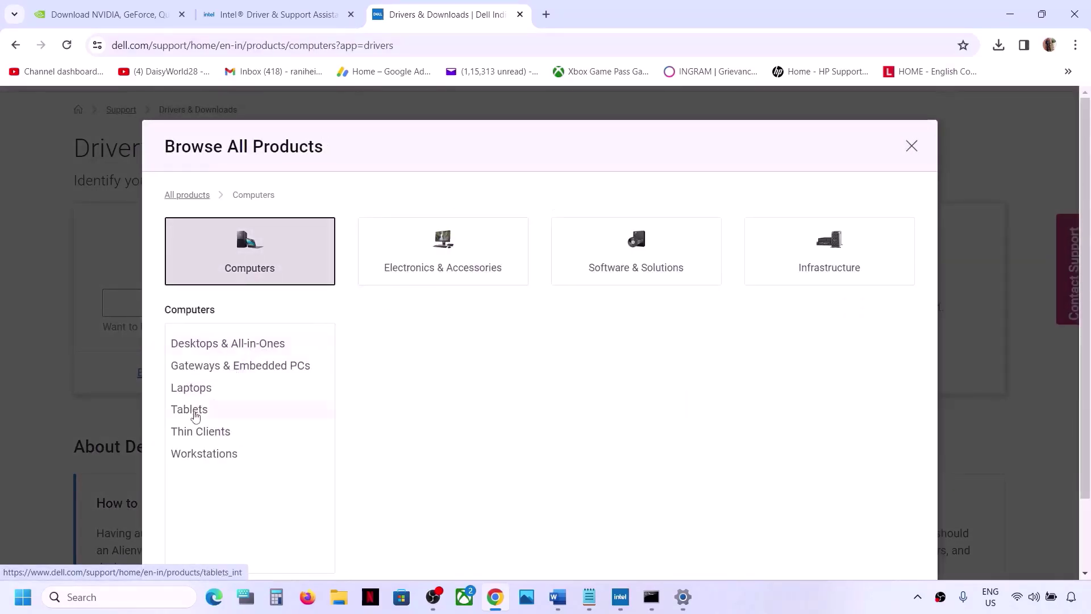
{"action": "left_click", "coordinate": [191, 388]}
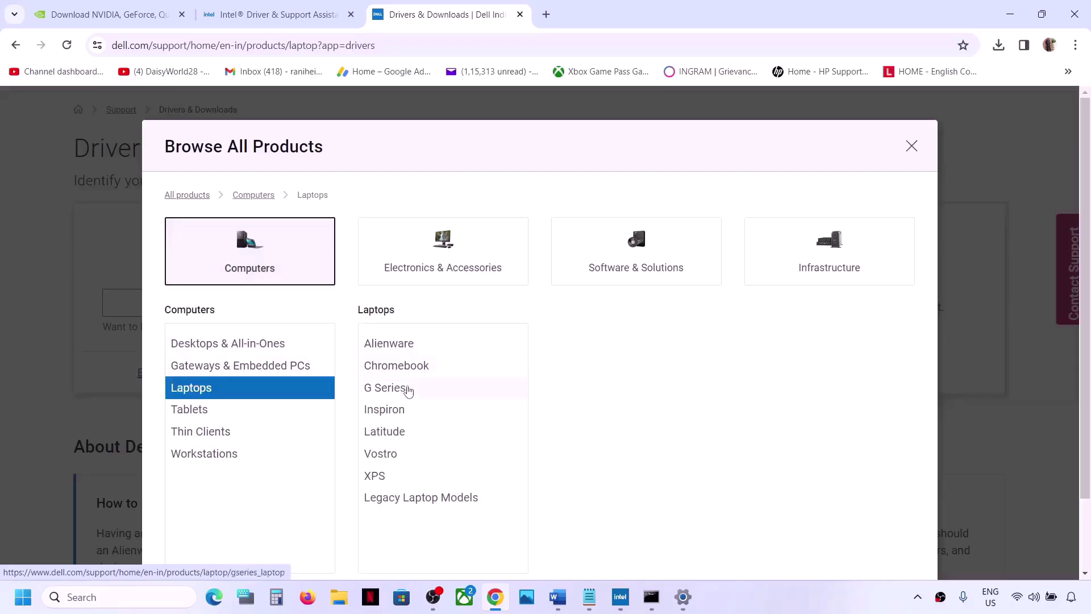
{"action": "left_click", "coordinate": [404, 390]}
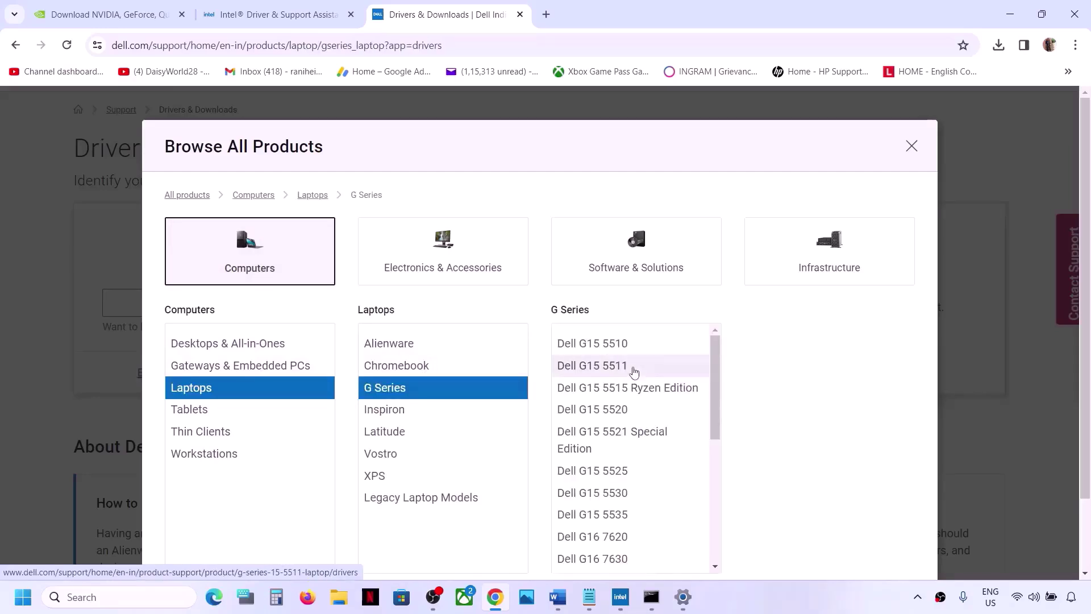
{"action": "left_click", "coordinate": [636, 370]}
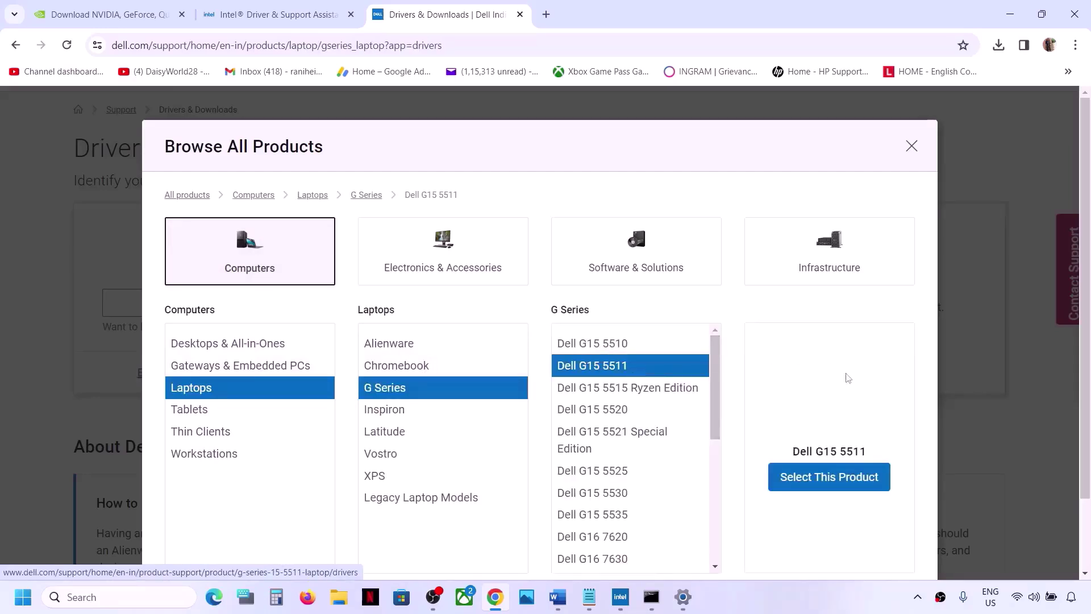
{"action": "left_click", "coordinate": [834, 478]}
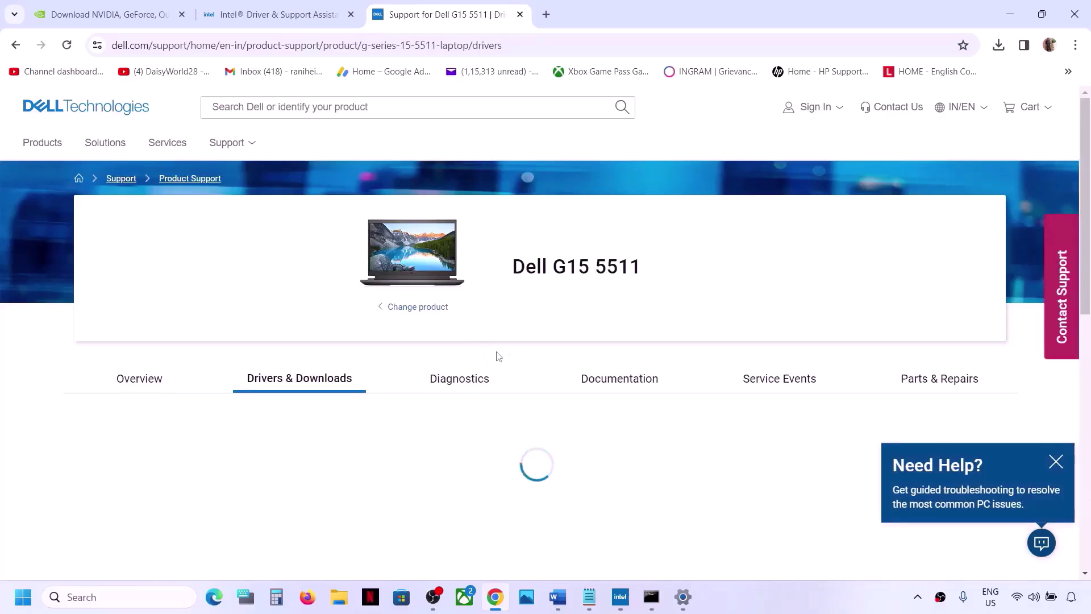
- Filter the complete list of Dell G15 5511 downloads to the System BIOS download type, and check the laptop's battery charge
{"action": "scroll", "coordinate": [497, 358], "scroll_direction": "down", "scroll_amount": 3}
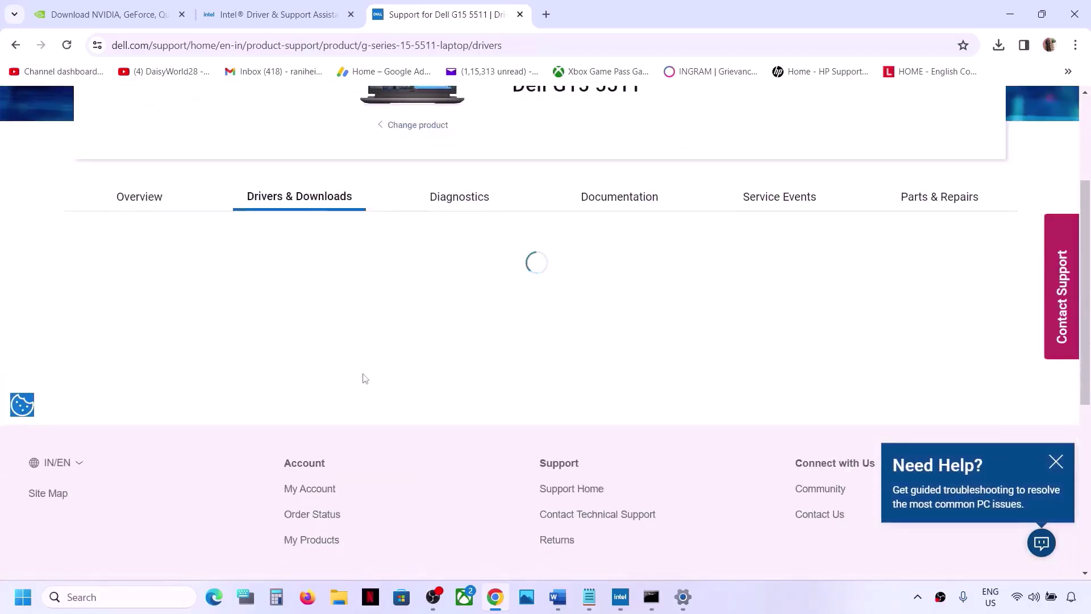
{"action": "scroll", "coordinate": [363, 378], "scroll_direction": "down", "scroll_amount": 1}
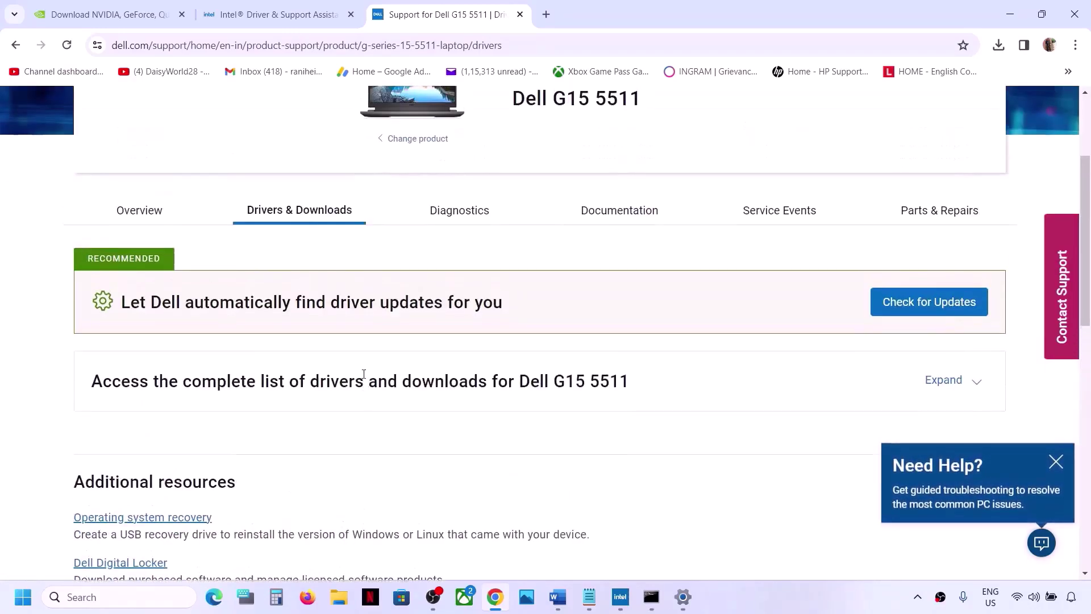
{"action": "left_click", "coordinate": [976, 382]}
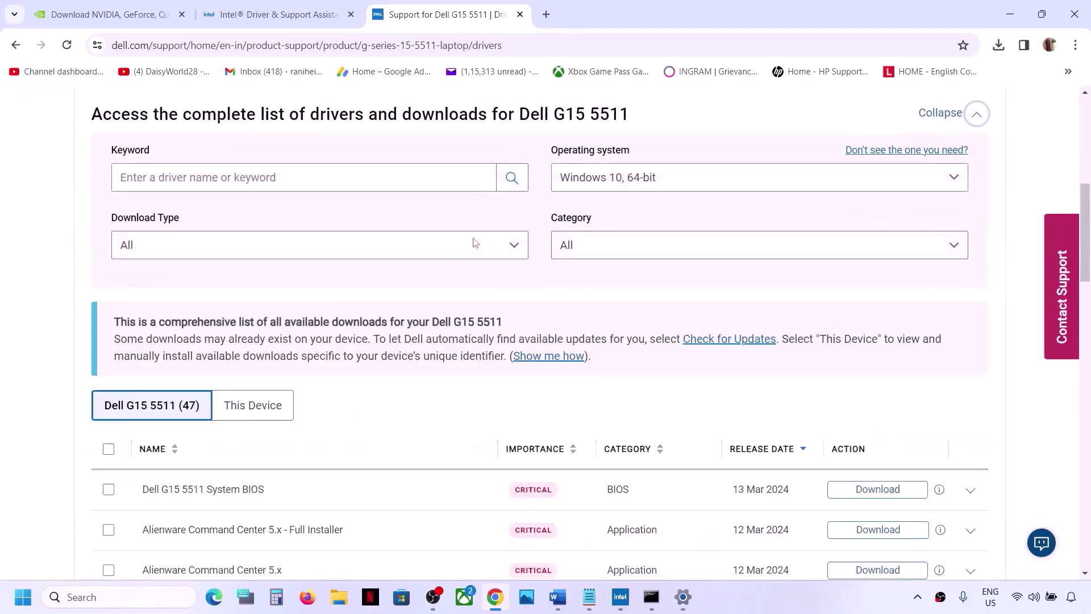
{"action": "scroll", "coordinate": [332, 319], "scroll_direction": "down", "scroll_amount": 2}
{"action": "left_click", "coordinate": [434, 125]}
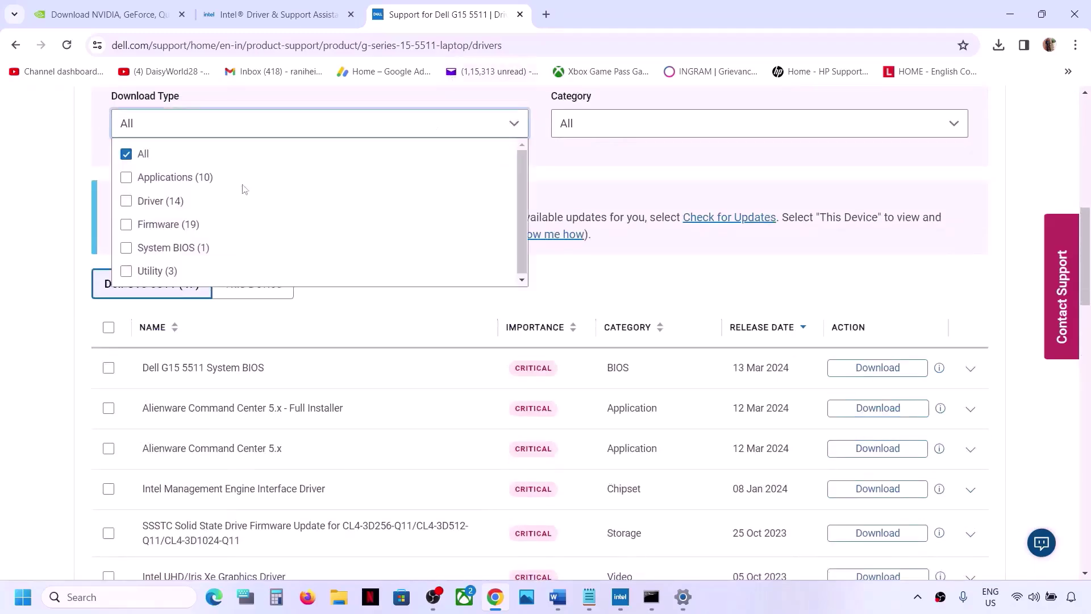
{"action": "left_click", "coordinate": [126, 248]}
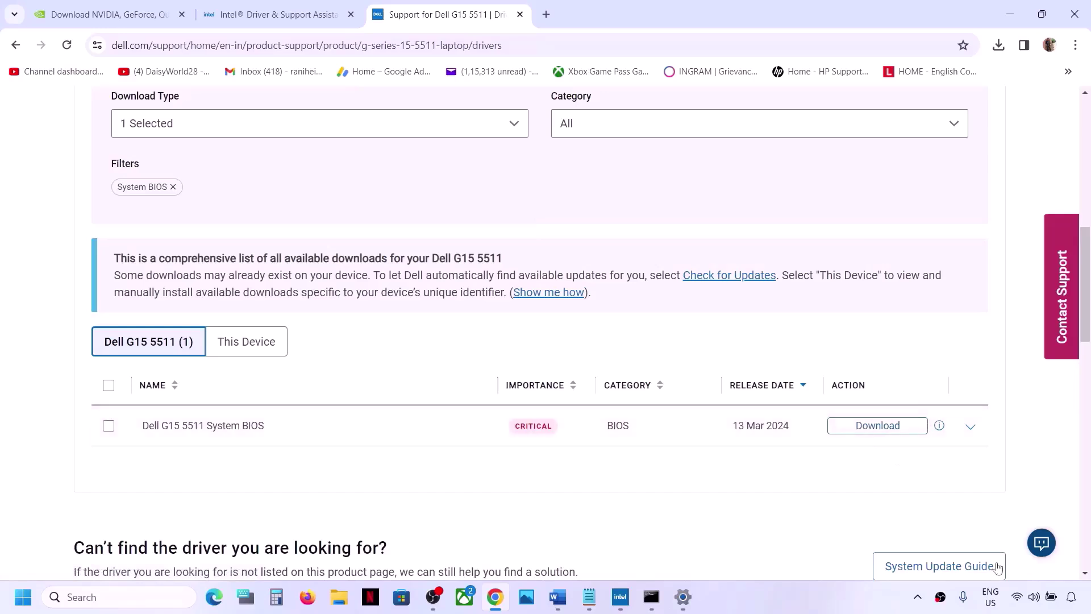
{"action": "left_click", "coordinate": [1052, 598]}
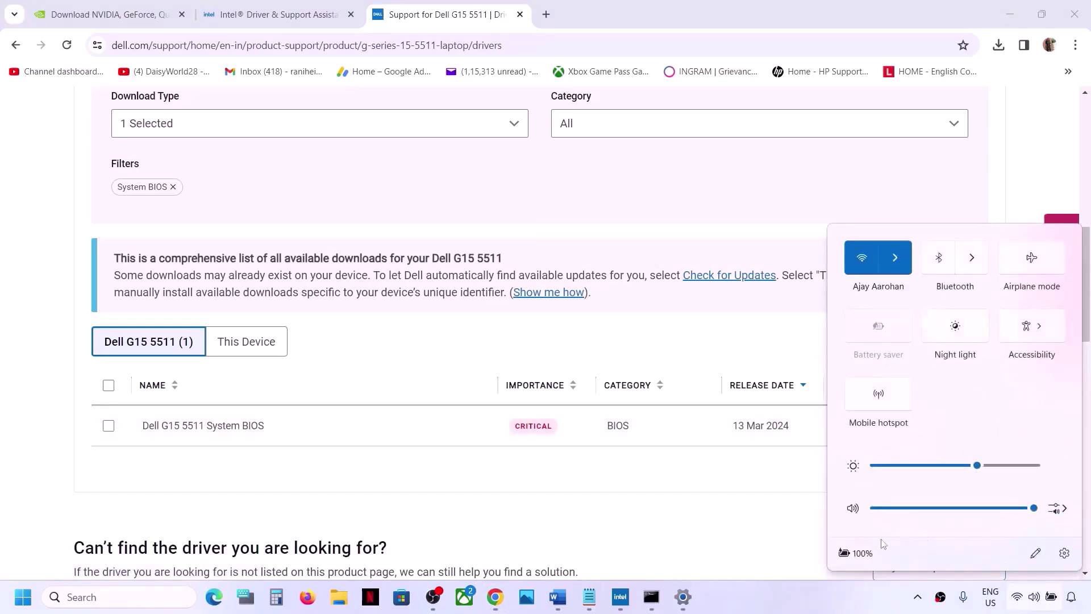
{"action": "mouse_move", "coordinate": [864, 559]}
- Switch to the Word notes, find Step 11, and copy its text "System Restore"
{"action": "left_click", "coordinate": [557, 597]}
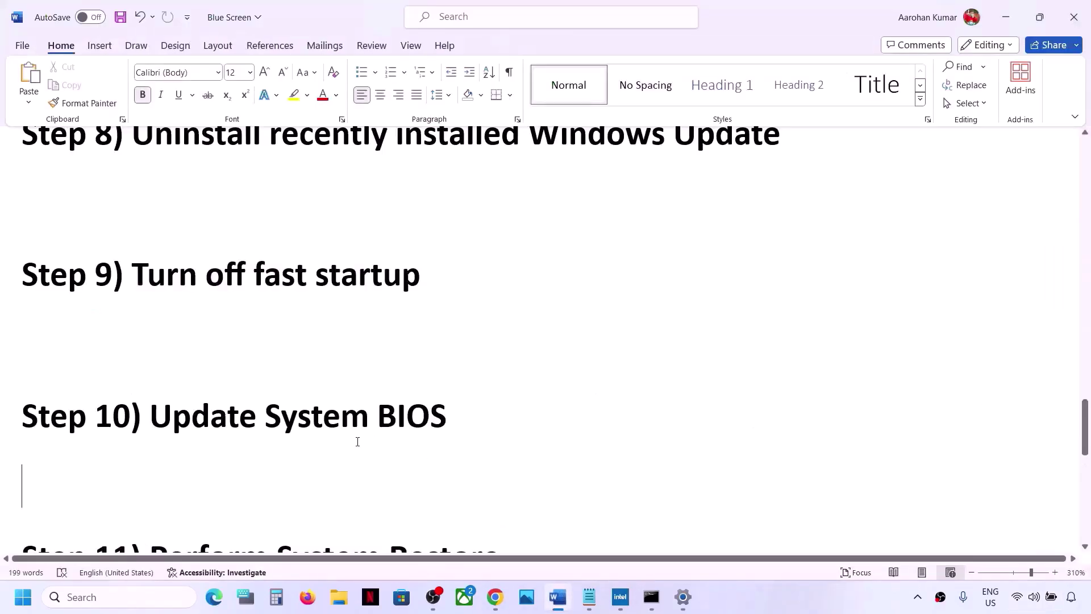
{"action": "scroll", "coordinate": [357, 442], "scroll_direction": "down", "scroll_amount": 2}
{"action": "scroll", "coordinate": [359, 441], "scroll_direction": "up", "scroll_amount": 1}
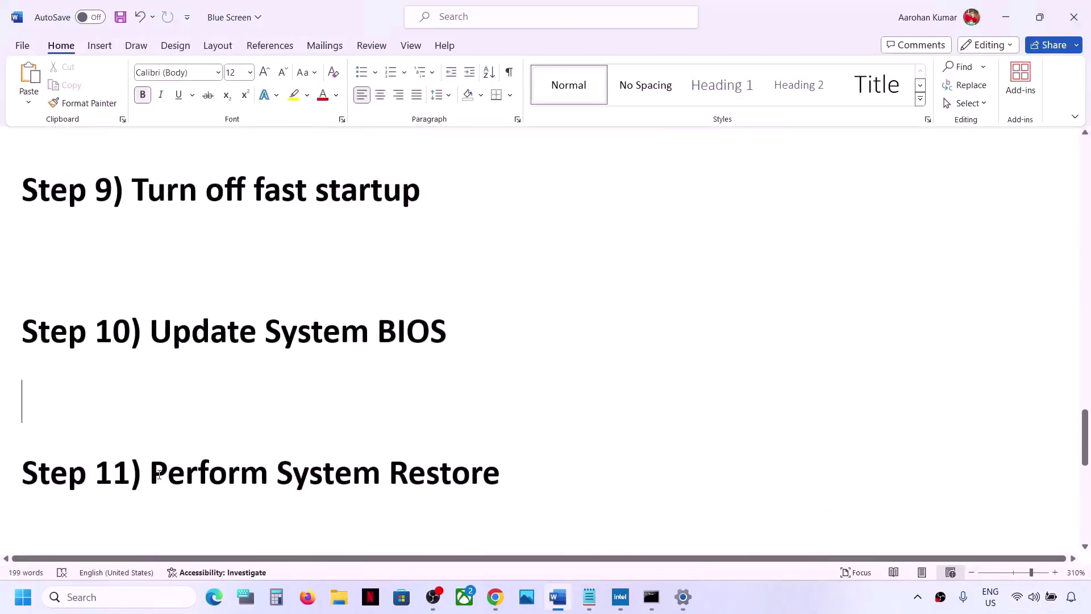
{"action": "left_click_drag", "start_coordinate": [158, 476], "coordinate": [327, 471]}
{"action": "key", "text": "ctrl+c"}
{"action": "left_click", "coordinate": [489, 475]}
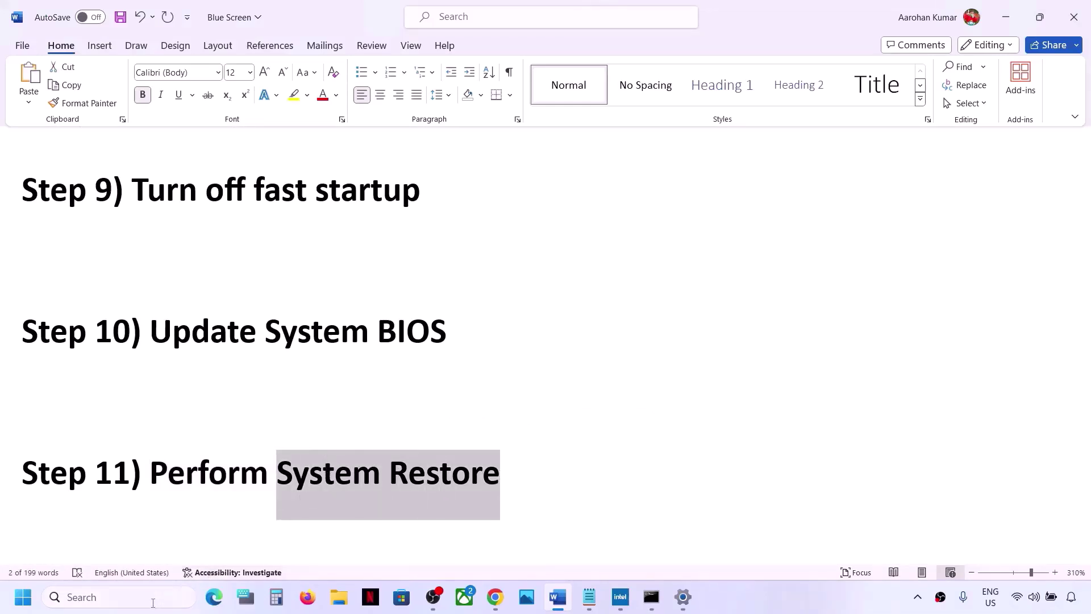
- Search Windows for "System Restore", open Create a restore point, and move the System Properties window clear of the notes
{"action": "left_click", "coordinate": [150, 597]}
{"action": "key", "text": "ctrl+v"}
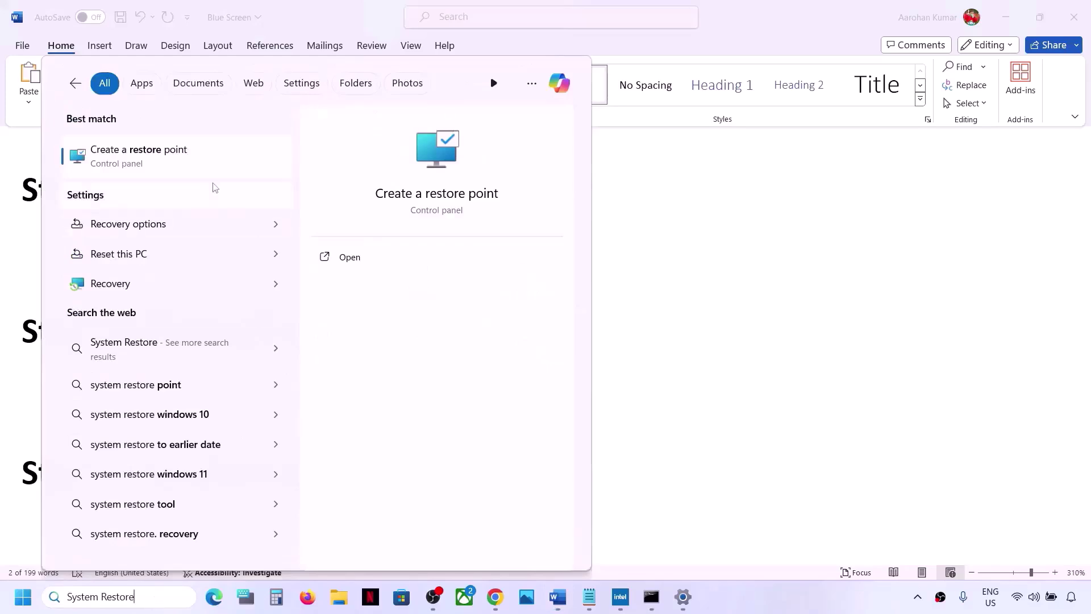
{"action": "left_click", "coordinate": [174, 162]}
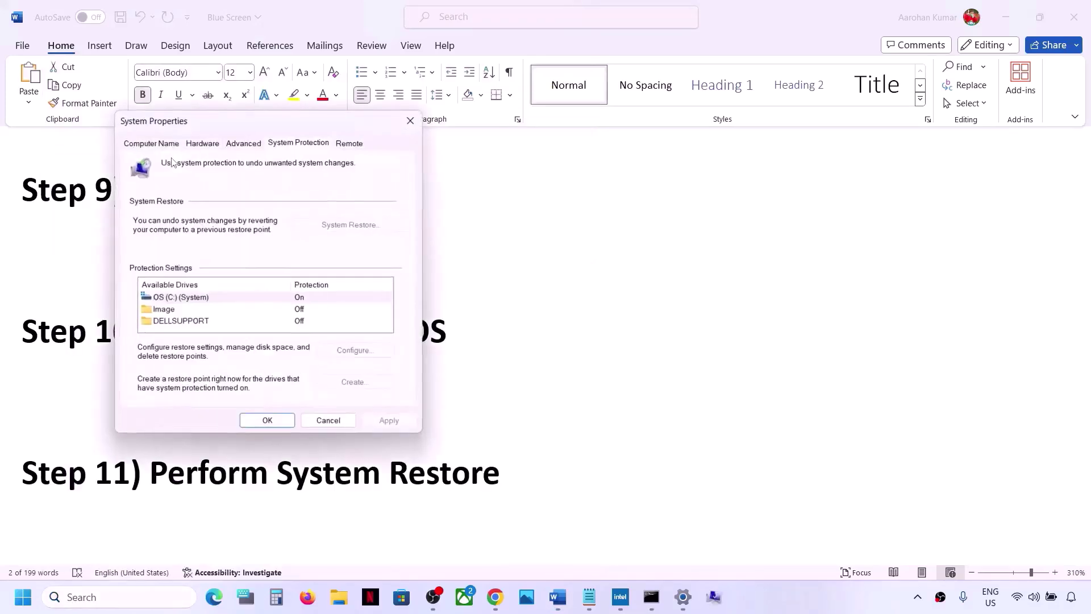
{"action": "left_click_drag", "start_coordinate": [331, 118], "coordinate": [655, 184]}
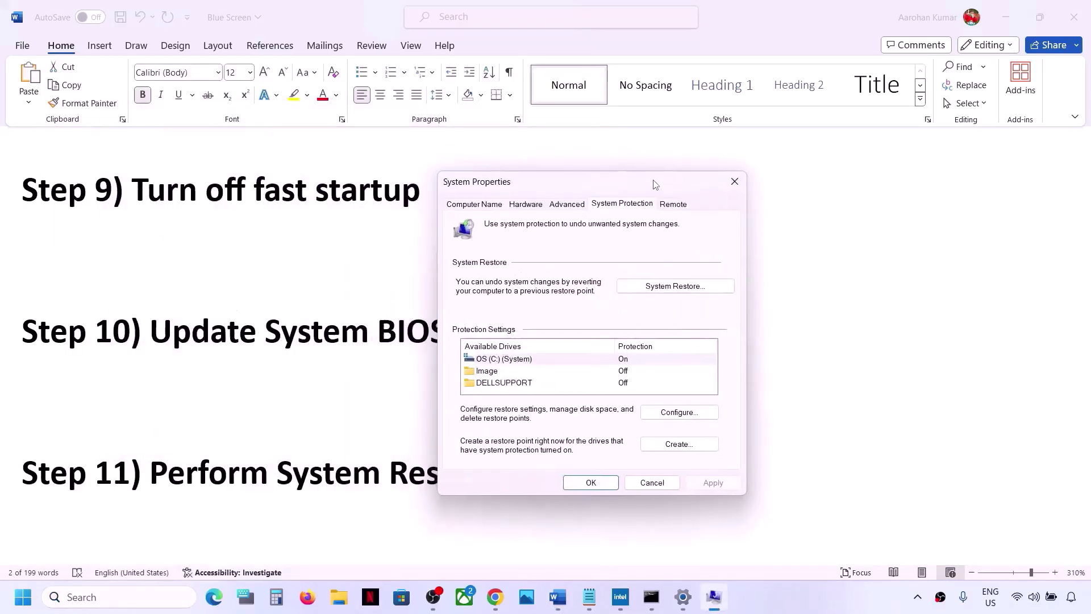
- Take System Restore to the confirmation page for the 3/12/2024 12:48:30 PM Language Pack Removal restore point, and cancel out of System Properties
{"action": "left_click", "coordinate": [665, 287]}
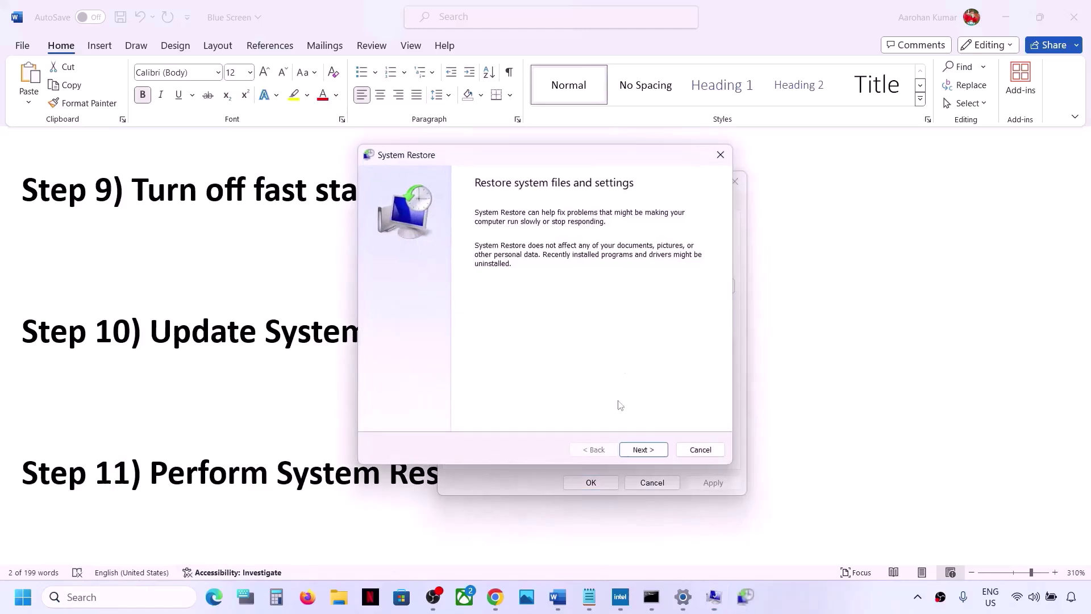
{"action": "left_click", "coordinate": [642, 450]}
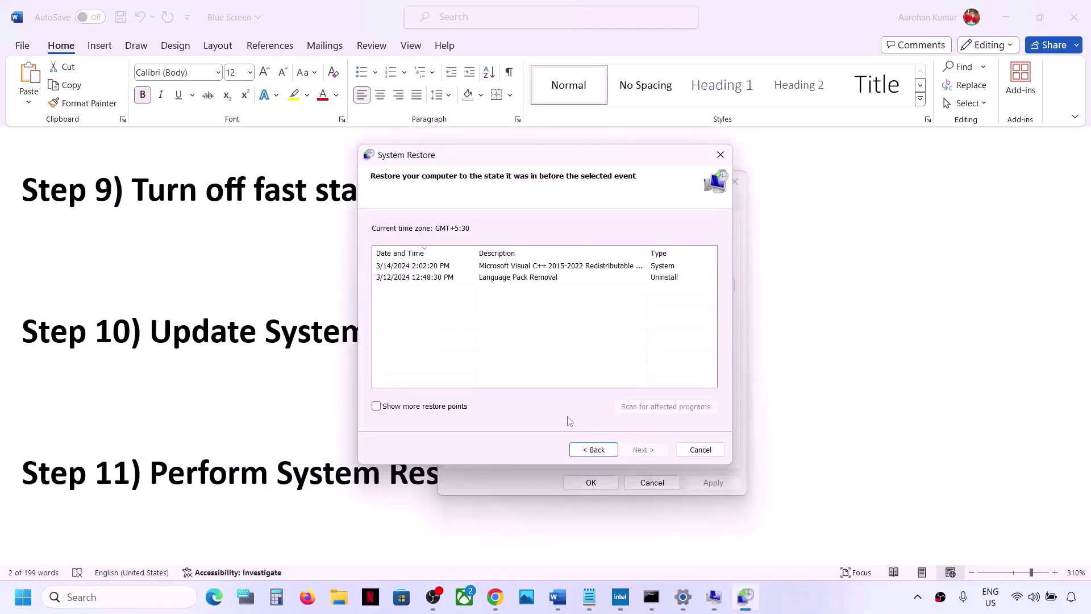
{"action": "left_click", "coordinate": [595, 451]}
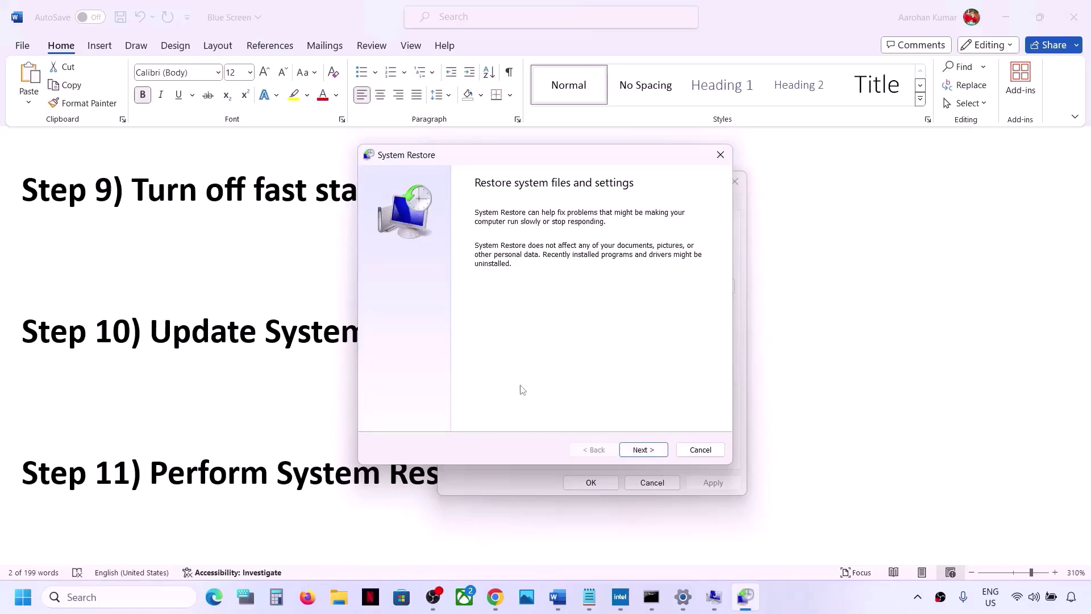
{"action": "left_click", "coordinate": [632, 447]}
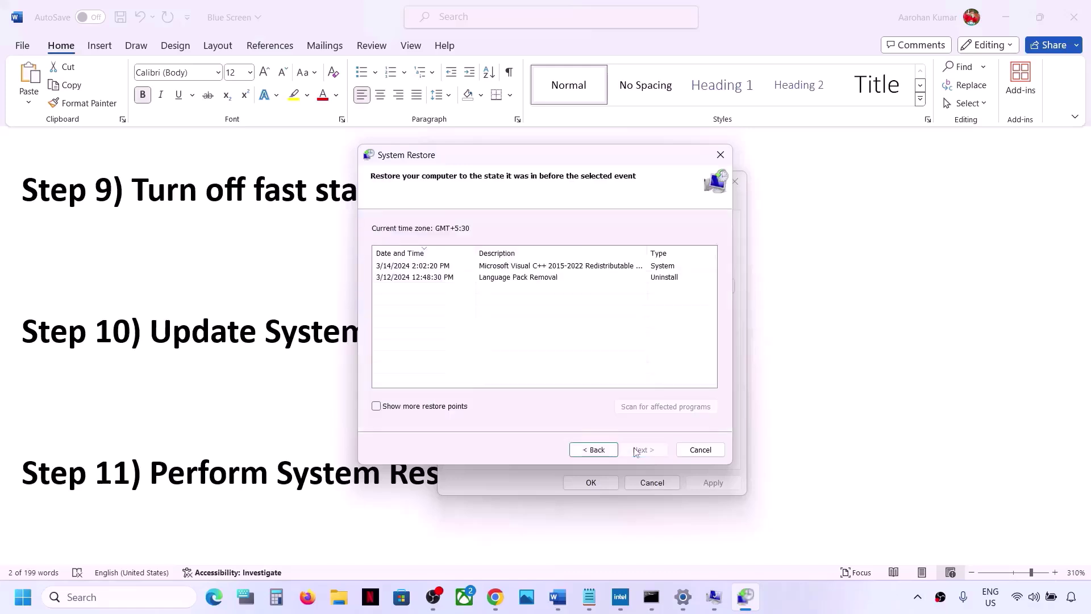
{"action": "left_click", "coordinate": [430, 279]}
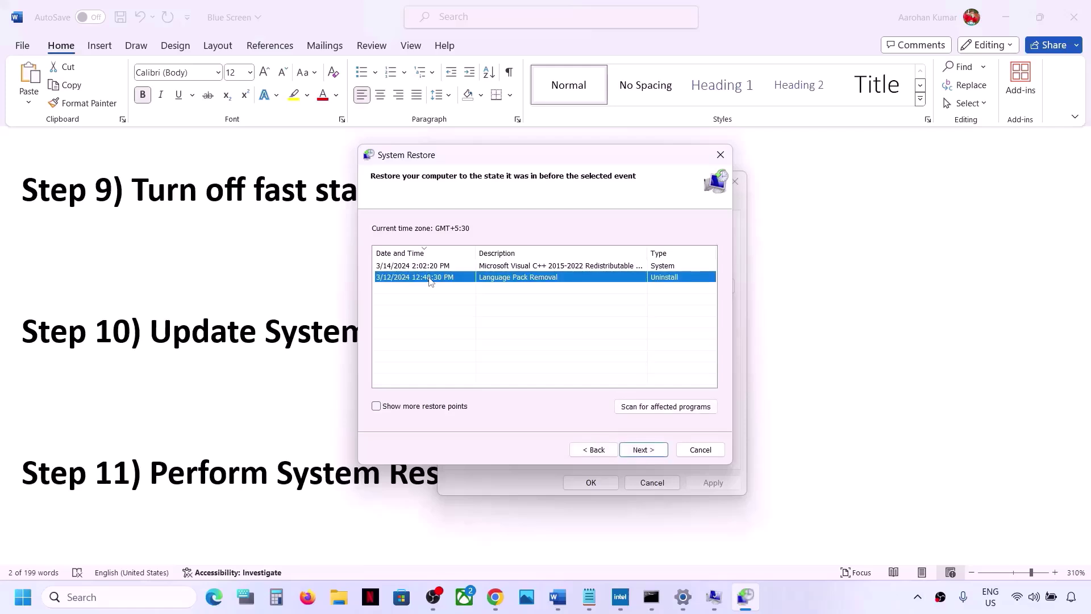
{"action": "left_click", "coordinate": [655, 451]}
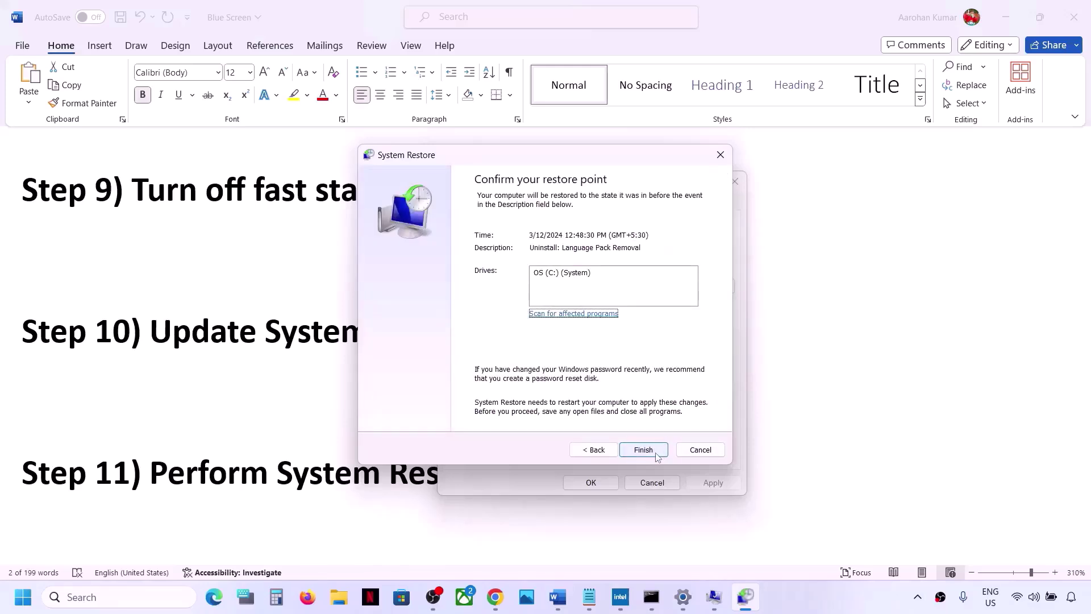
{"action": "left_click", "coordinate": [693, 452]}
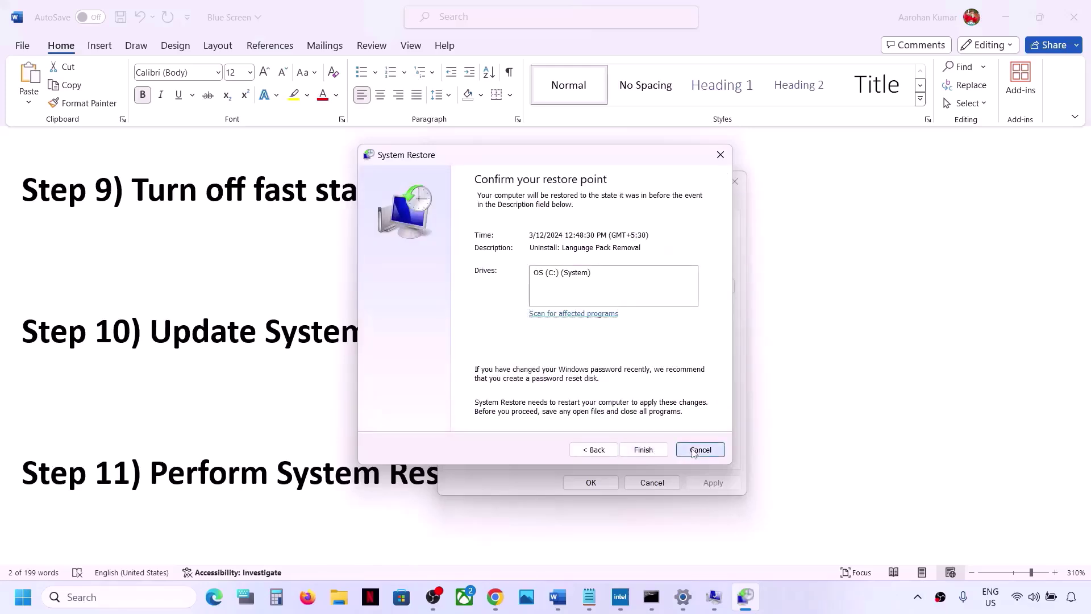
{"action": "left_click", "coordinate": [735, 181]}
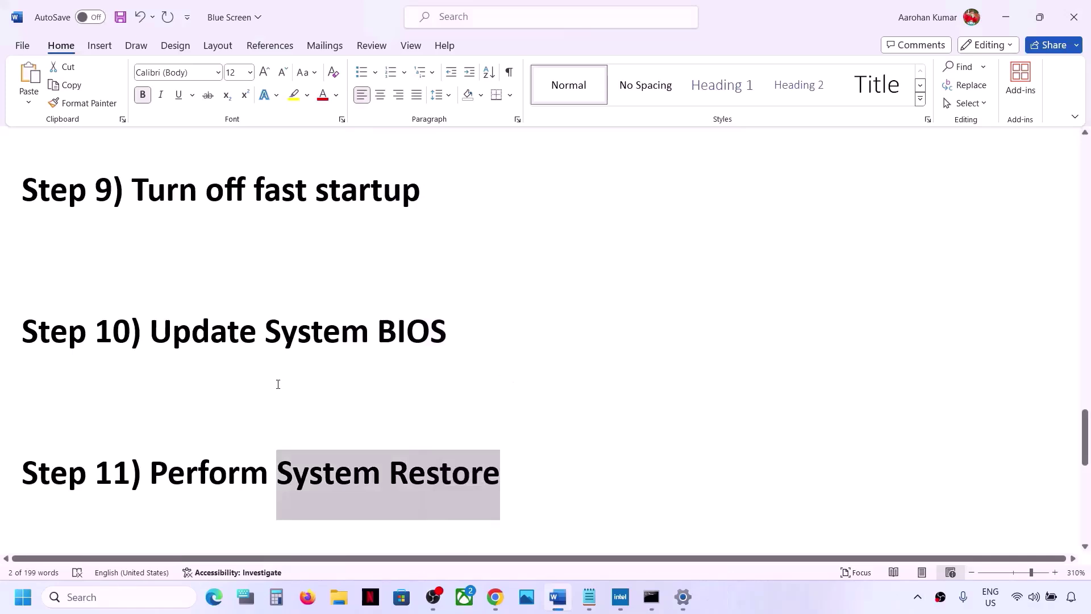
- Find Step 12 in the Word notes and highlight its text "Update Windows 11 Using Media Creation Tool"
{"action": "scroll", "coordinate": [278, 384], "scroll_direction": "down", "scroll_amount": 3}
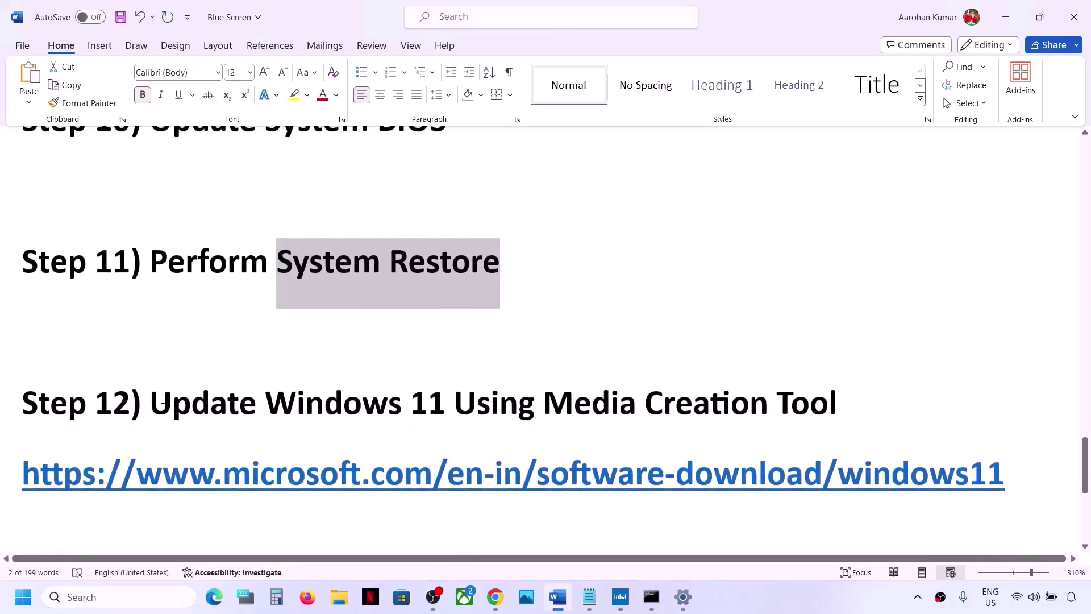
{"action": "left_click_drag", "start_coordinate": [150, 407], "coordinate": [837, 402]}
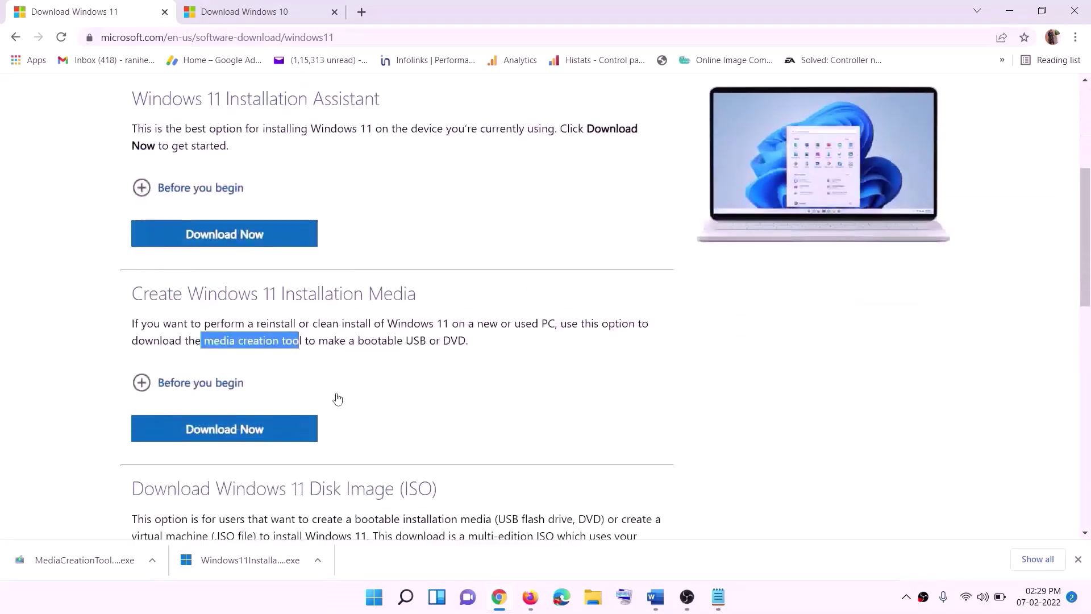
- Download the Windows 11 media creation tool from the Microsoft page, run it with permission to make changes, and accept the license terms
{"action": "left_click_drag", "start_coordinate": [204, 341], "coordinate": [315, 341]}
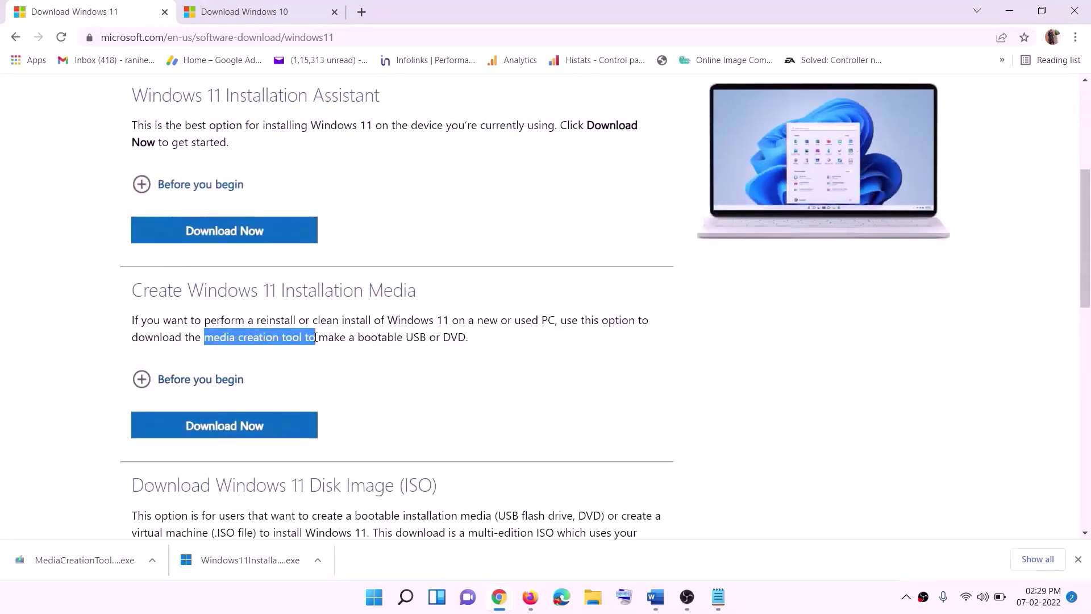
{"action": "left_click", "coordinate": [216, 433]}
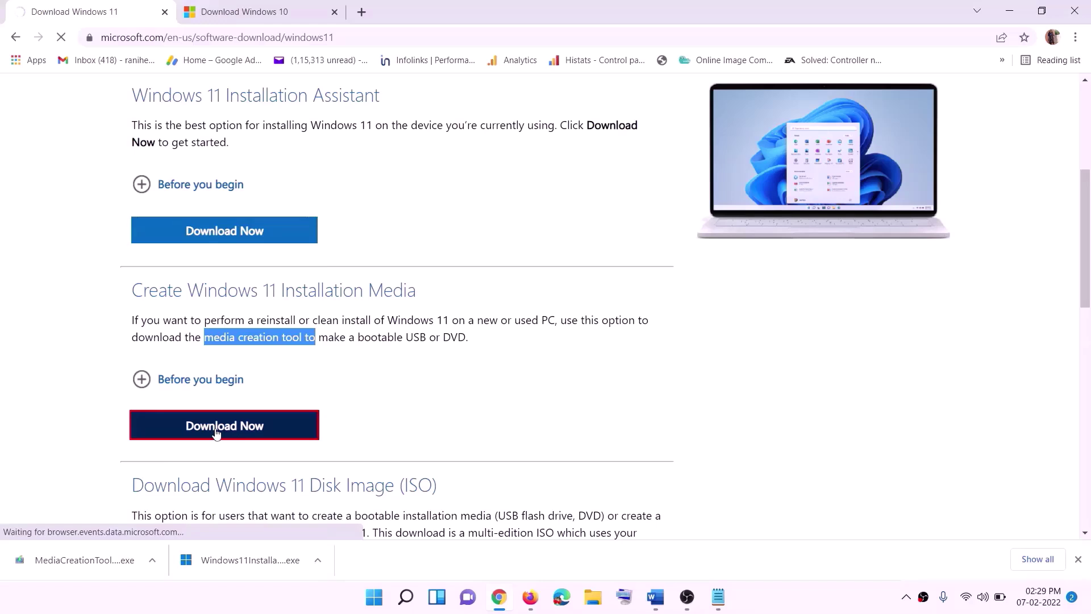
{"action": "left_click", "coordinate": [74, 560]}
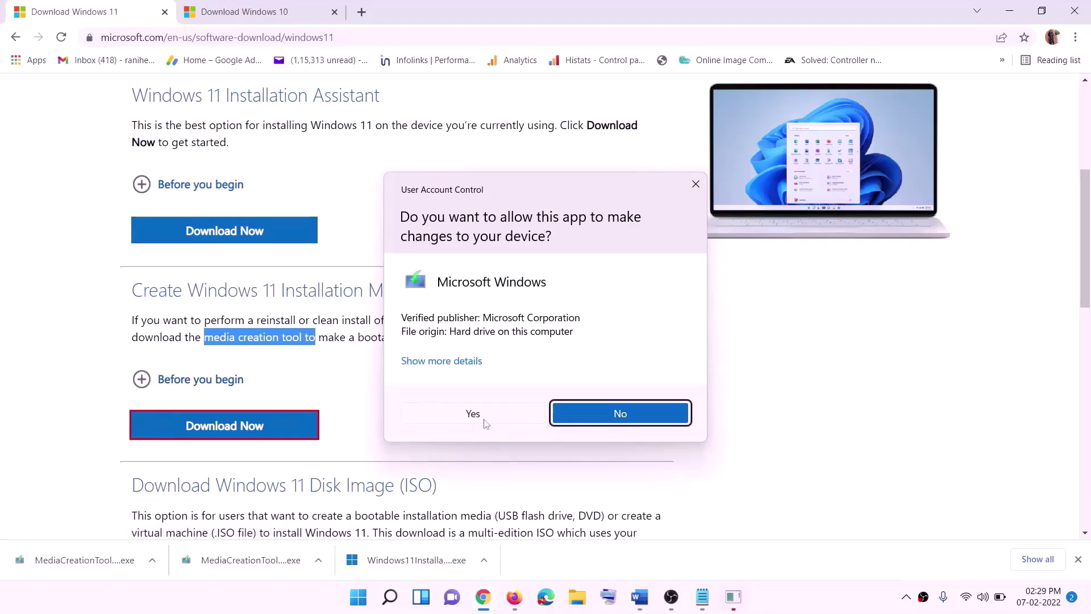
{"action": "left_click", "coordinate": [485, 420]}
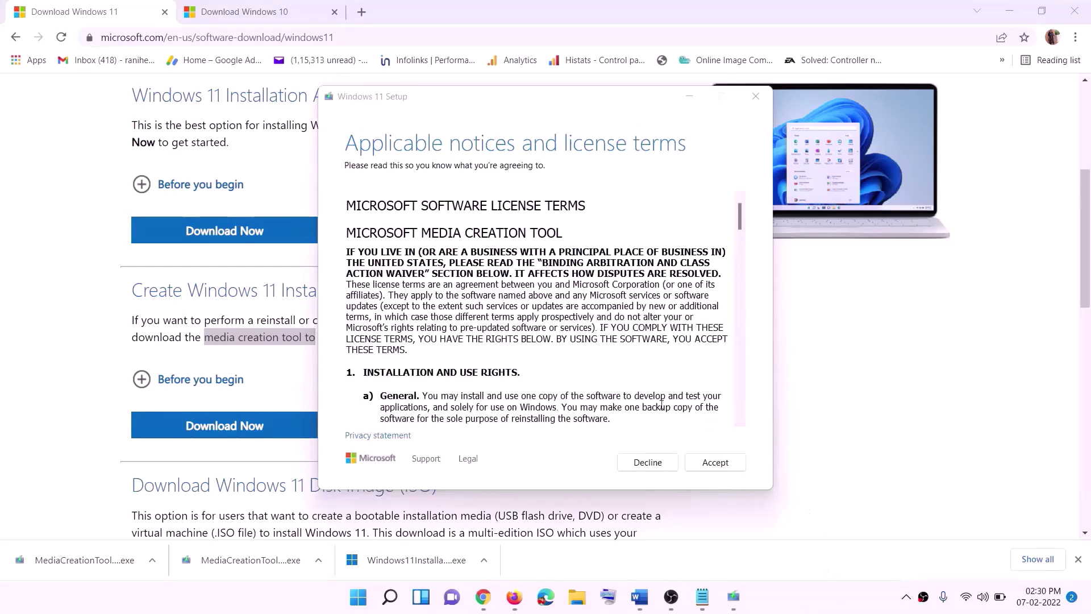
{"action": "left_click", "coordinate": [700, 463]}
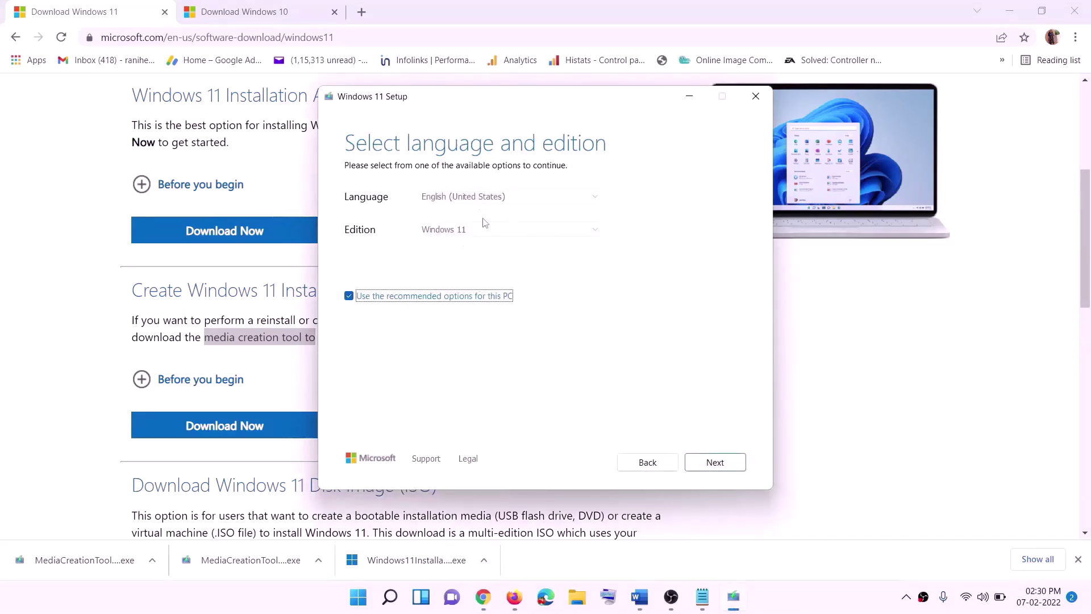
- Keep the recommended language and edition, choose ISO file as the media, and save it to the Desktop as Windows
{"action": "left_click", "coordinate": [708, 462]}
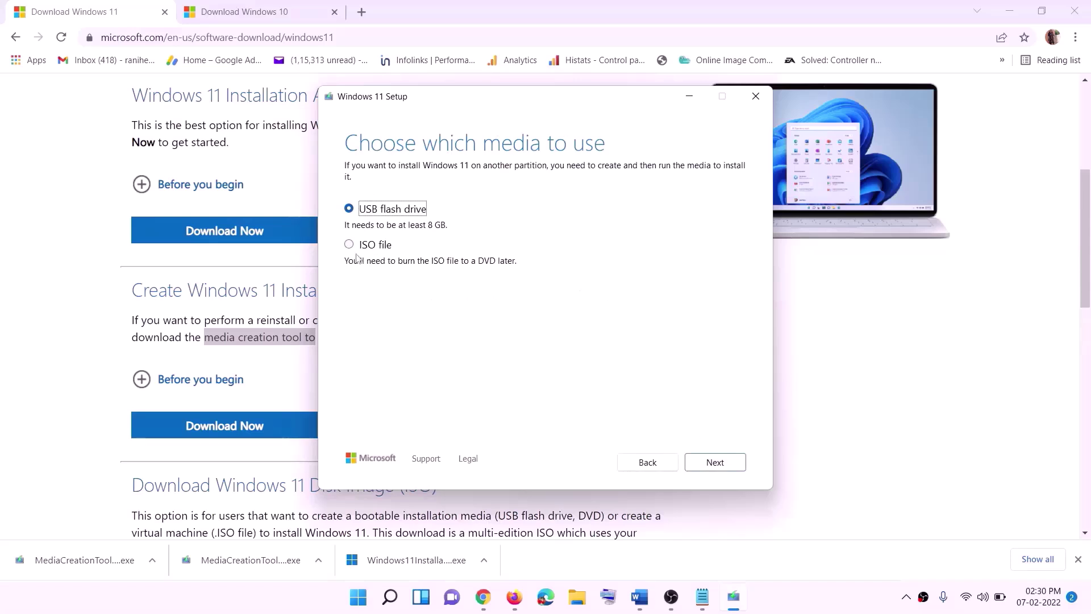
{"action": "left_click", "coordinate": [360, 246]}
{"action": "left_click", "coordinate": [722, 462]}
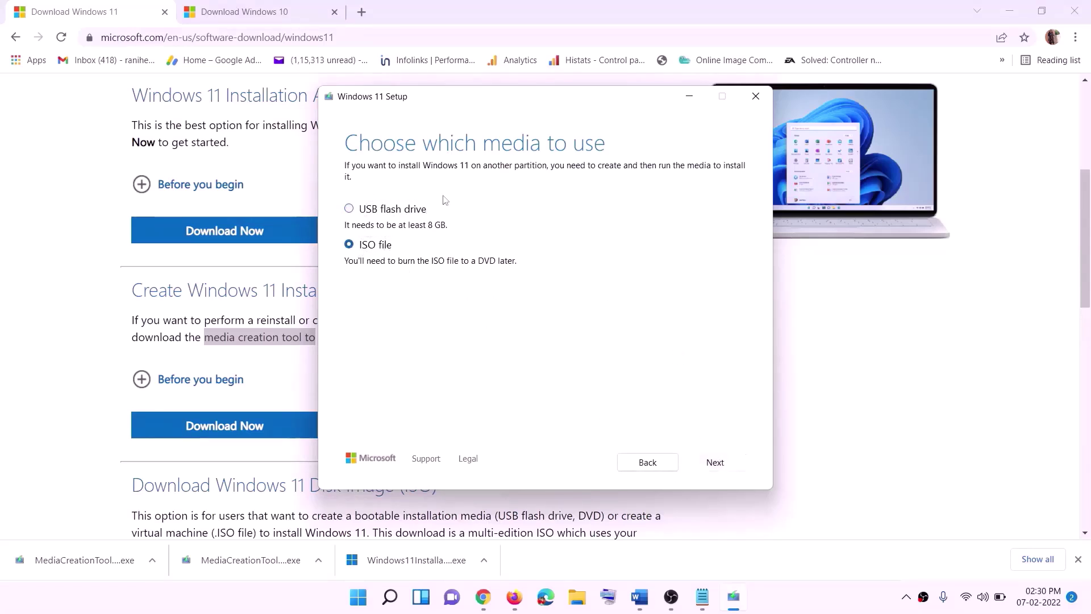
{"action": "scroll", "coordinate": [373, 285], "scroll_direction": "up", "scroll_amount": 1}
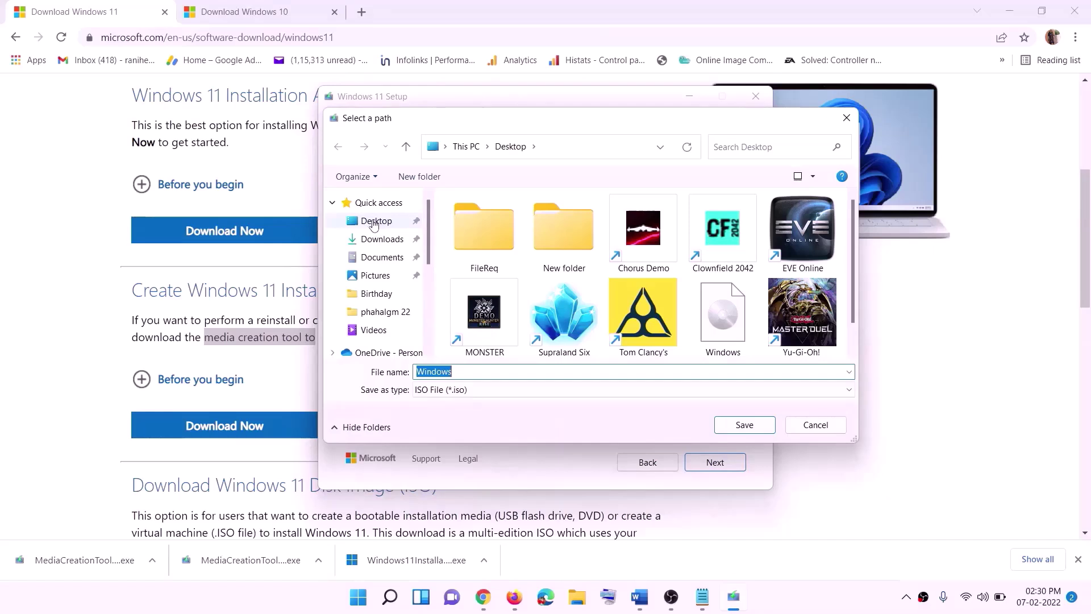
{"action": "left_click", "coordinate": [372, 222]}
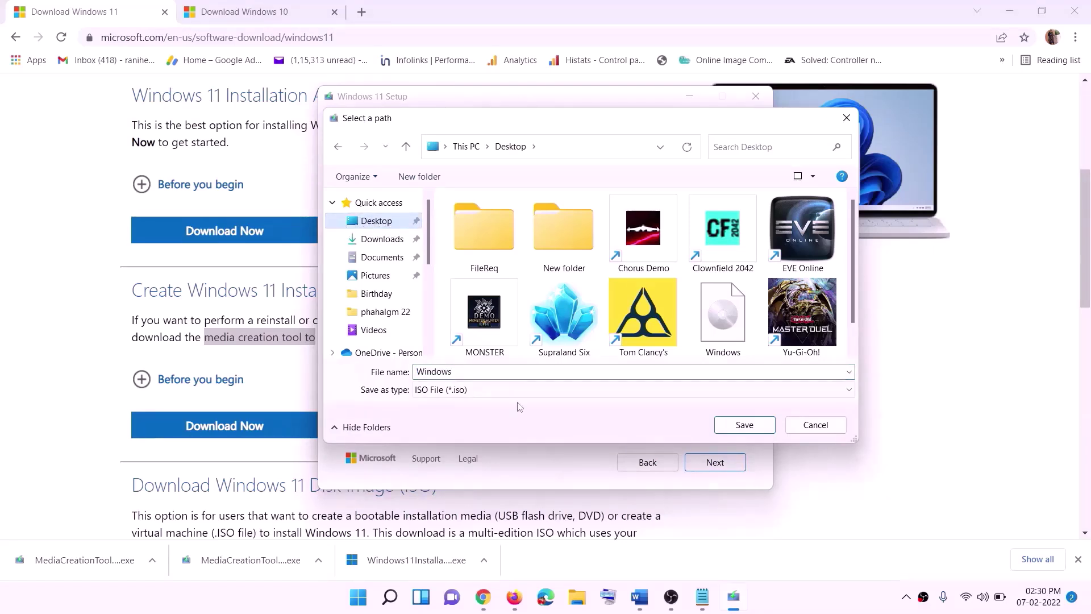
{"action": "left_click", "coordinate": [750, 430]}
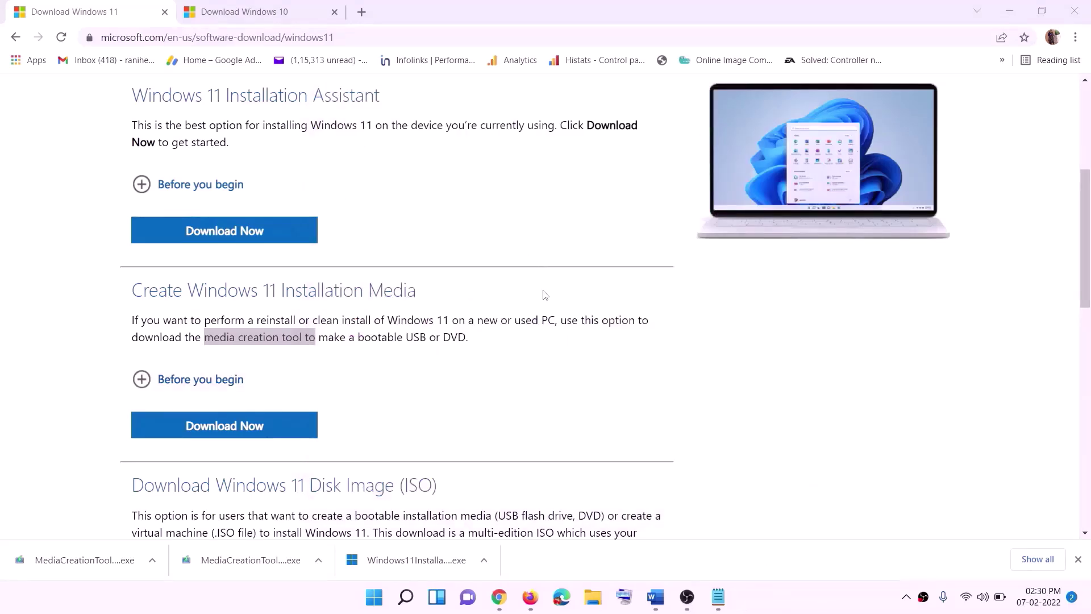
- Show the desktop, move the Windows ISO file to the slot above Firefox, and open it as a mounted drive
{"action": "key", "text": "super+d"}
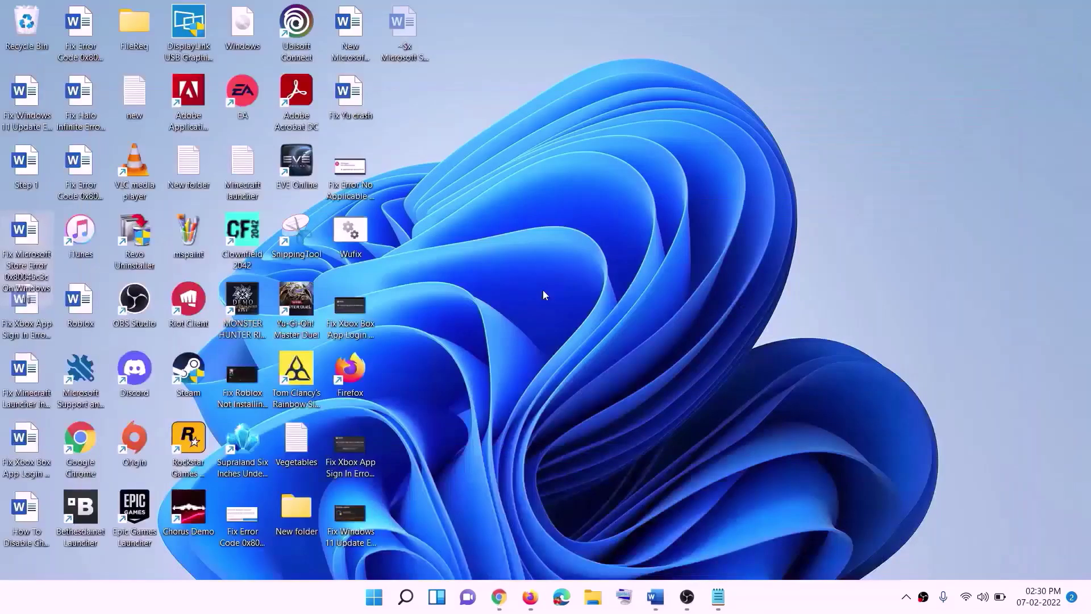
{"action": "left_click_drag", "start_coordinate": [256, 30], "coordinate": [353, 308]}
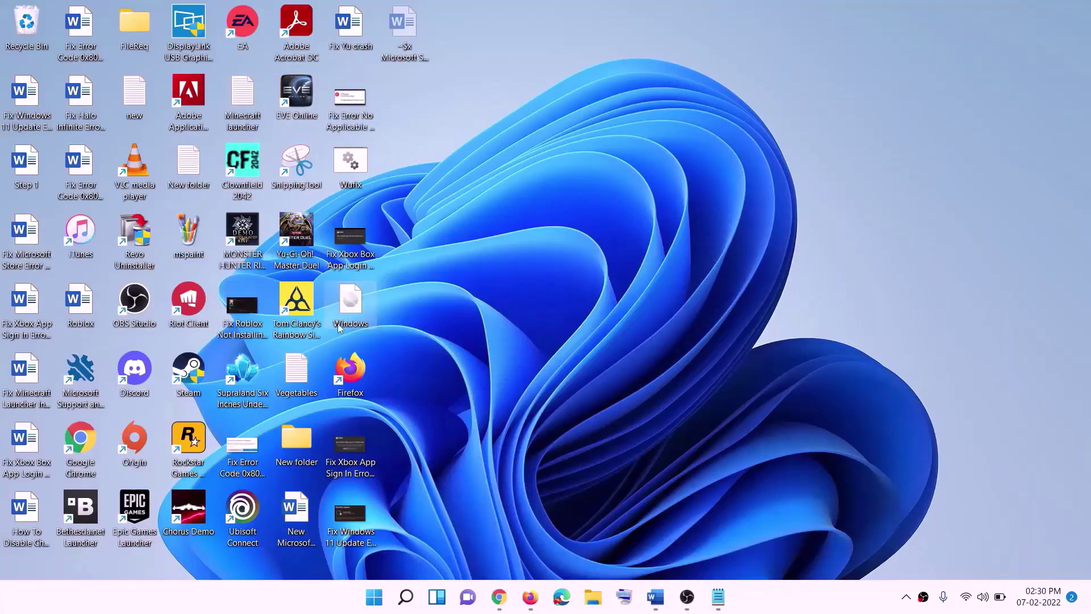
{"action": "double_click", "coordinate": [352, 312]}
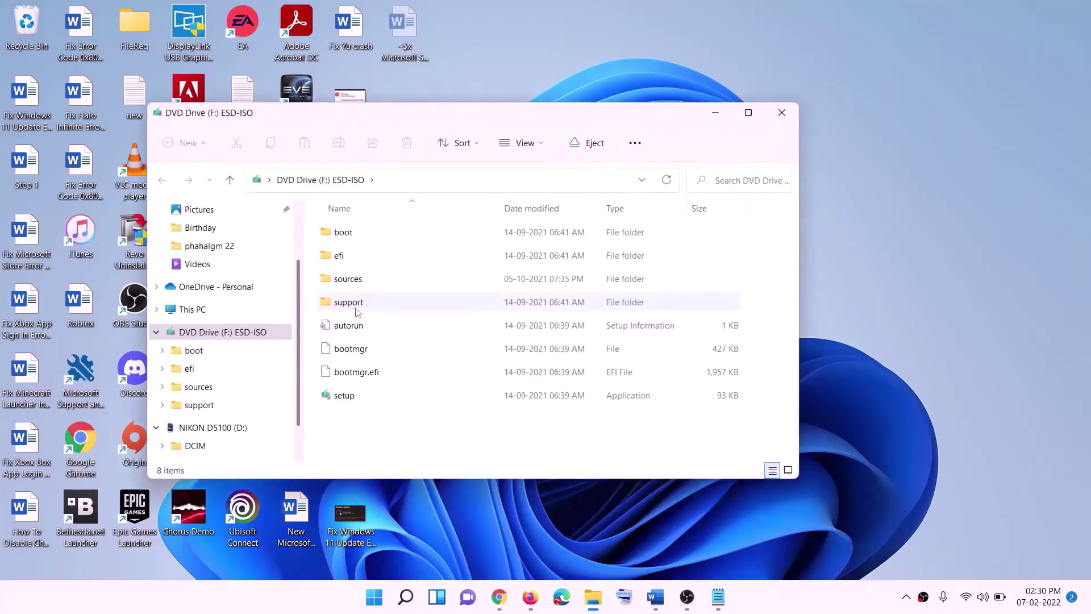
- Run setup from the mounted ESD-ISO drive, allow it to make changes, and proceed past the Install Windows 11 page
{"action": "left_click", "coordinate": [347, 400]}
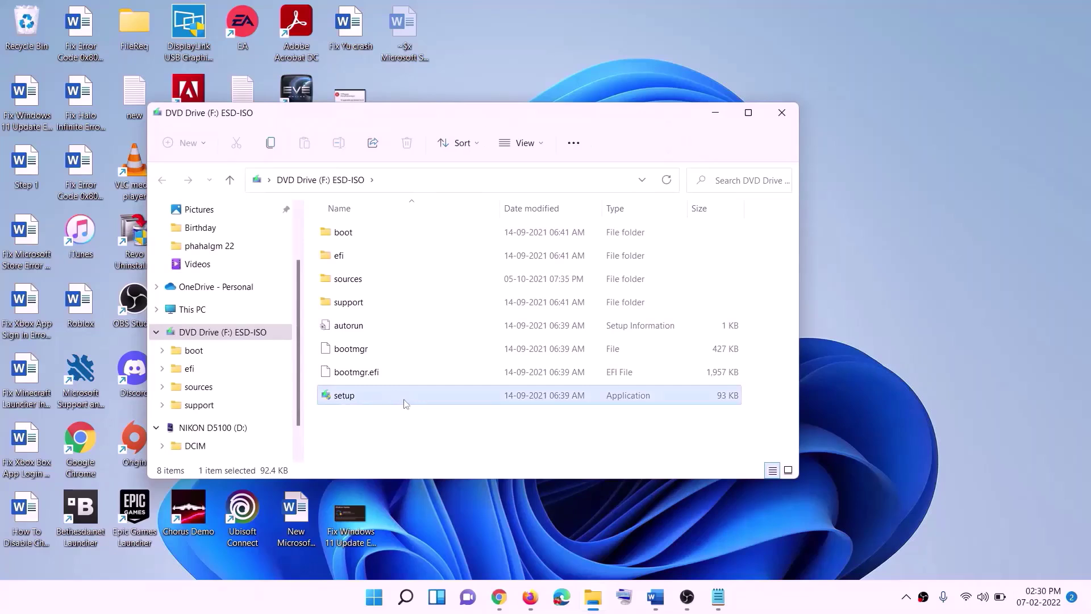
{"action": "double_click", "coordinate": [373, 395]}
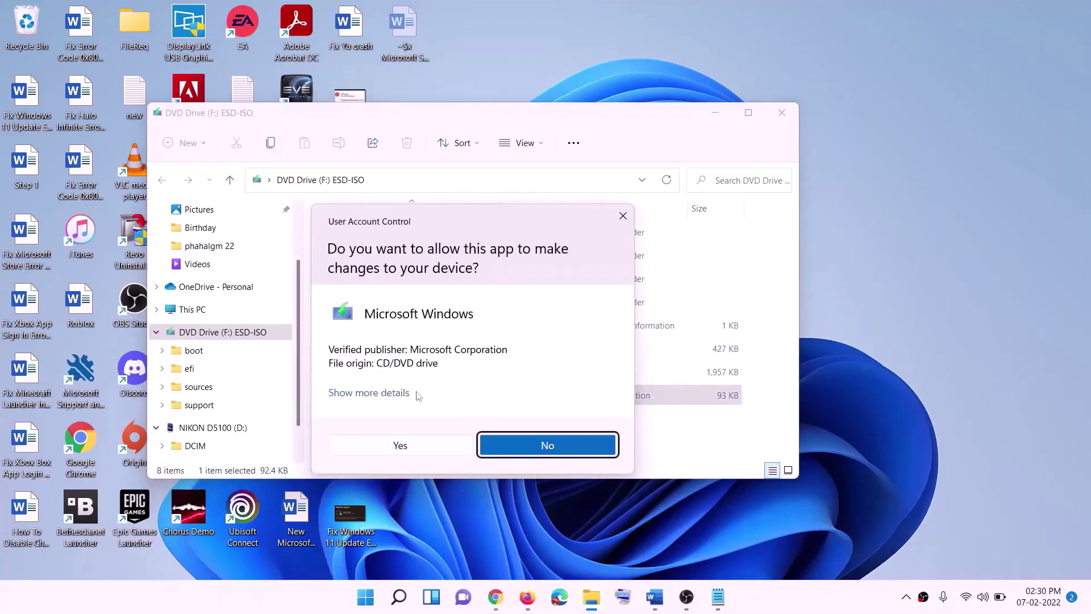
{"action": "left_click", "coordinate": [438, 445]}
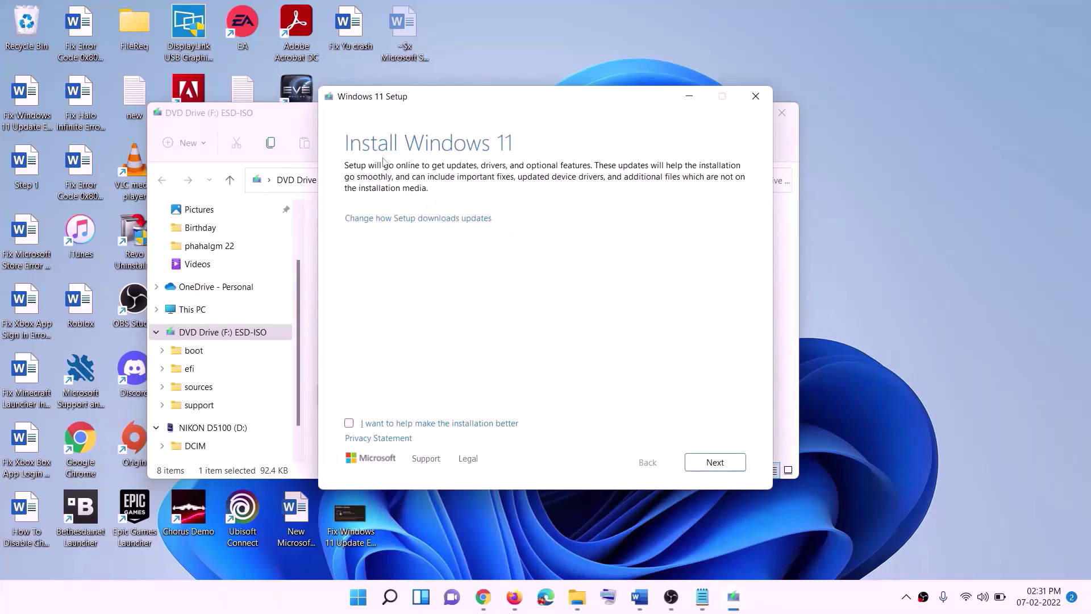
{"action": "left_click", "coordinate": [718, 464]}
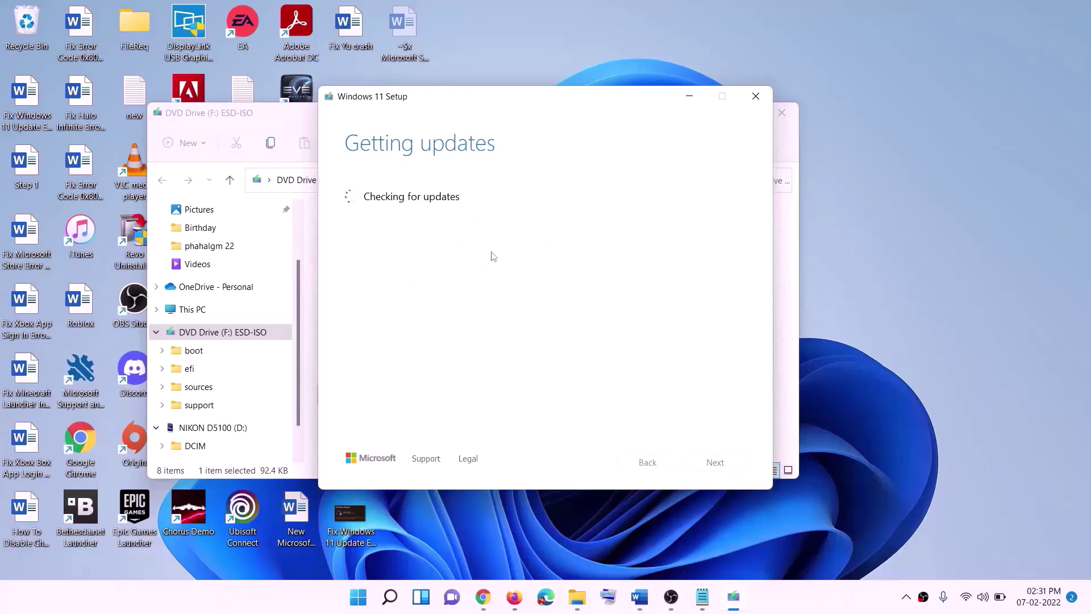
- Switch to the Word notes and review the Ready to install screenshot, including what to keep and the install option
{"action": "key", "text": "alt+Tab"}
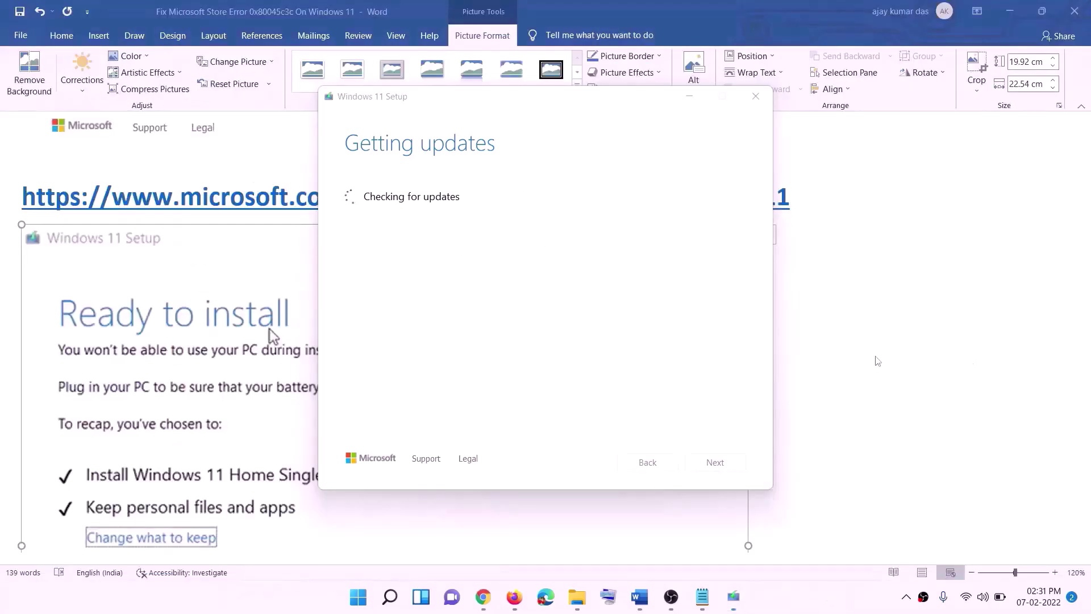
{"action": "scroll", "coordinate": [263, 280], "scroll_direction": "down", "scroll_amount": 2}
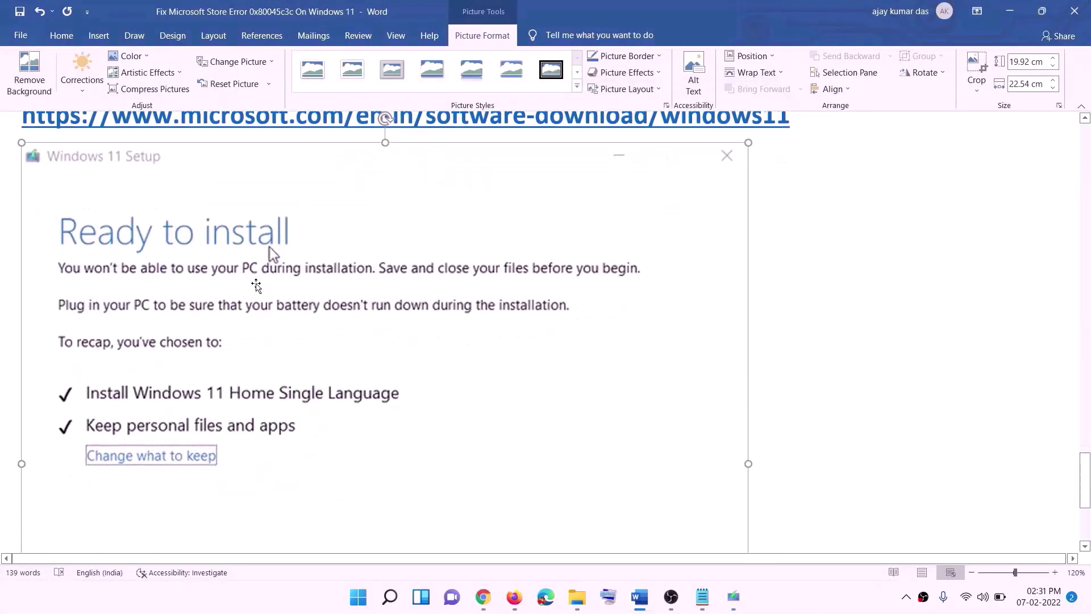
{"action": "scroll", "coordinate": [256, 285], "scroll_direction": "down", "scroll_amount": 3}
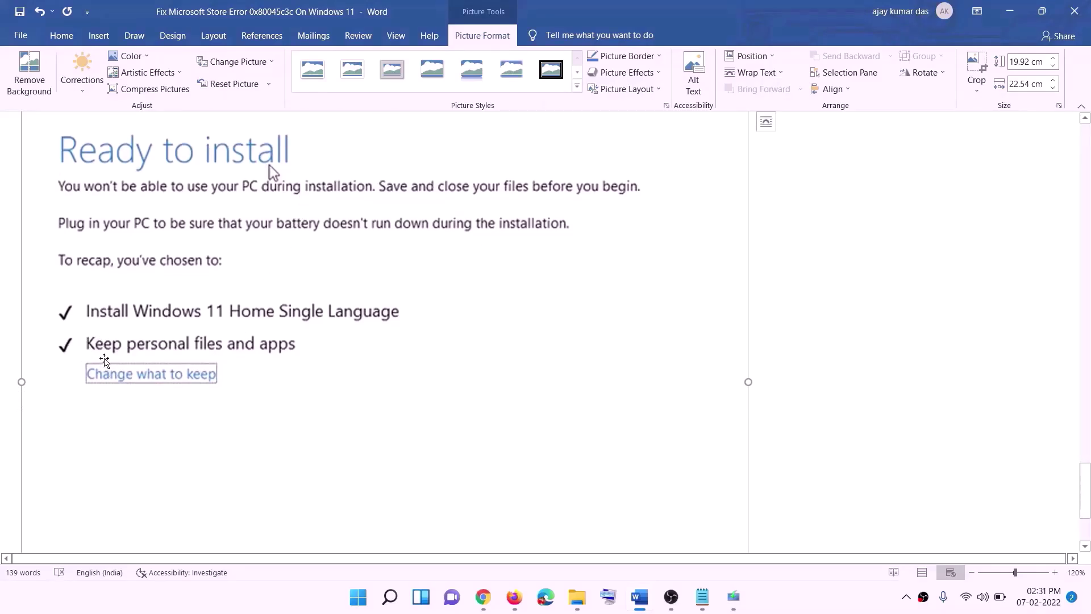
{"action": "scroll", "coordinate": [410, 358], "scroll_direction": "down", "scroll_amount": 3}
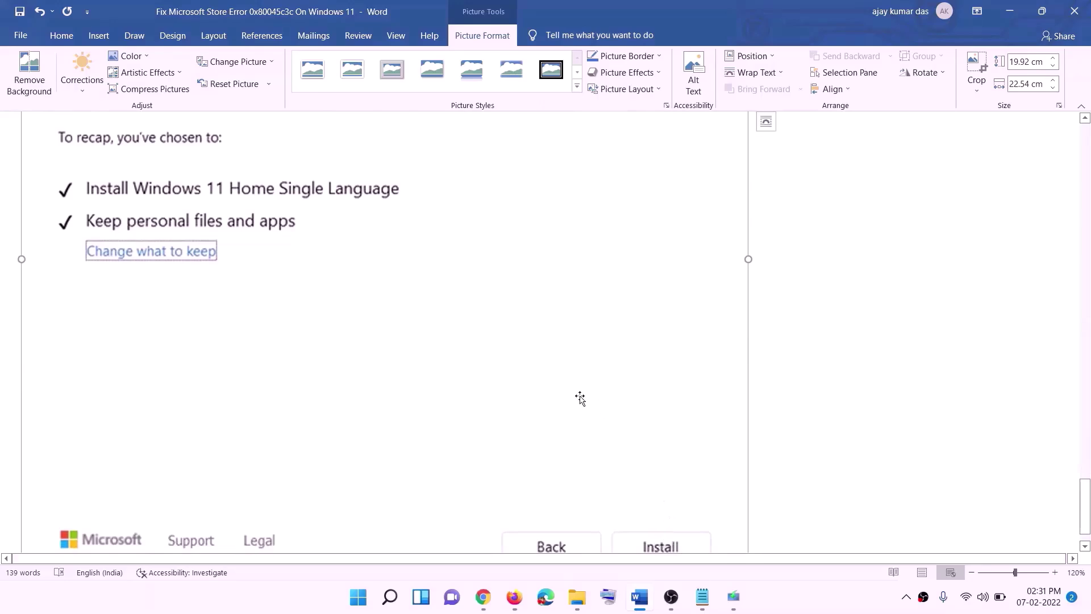
{"action": "scroll", "coordinate": [270, 172], "scroll_direction": "up", "scroll_amount": 7}
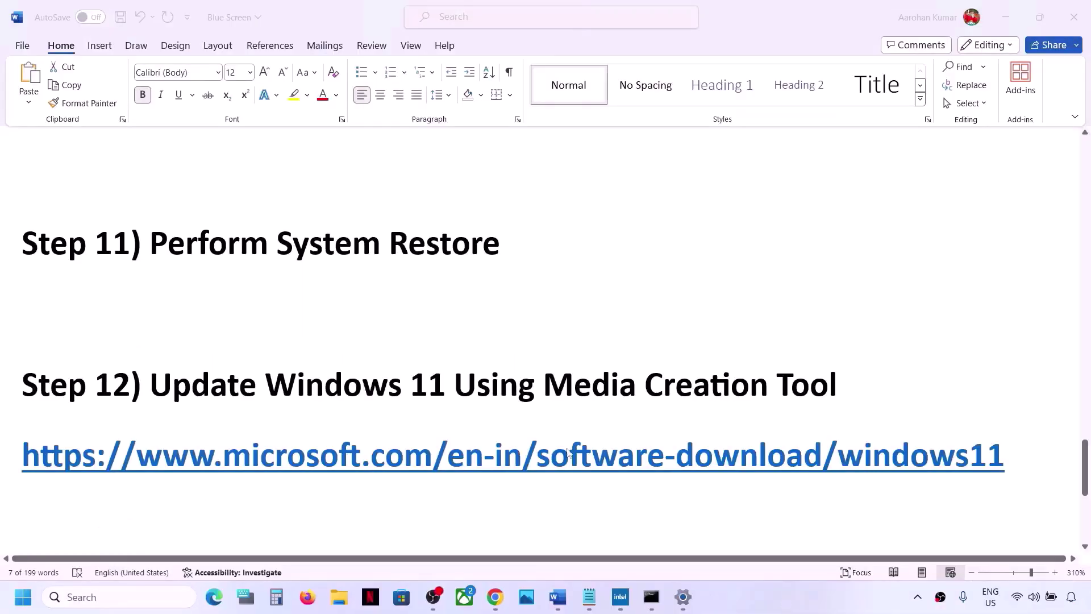
- Find Step 13 in the Blue Screen notes and highlight its text "Clean Installation of Windows 11 Using USB Flash Drive"
{"action": "scroll", "coordinate": [567, 452], "scroll_direction": "down", "scroll_amount": 8}
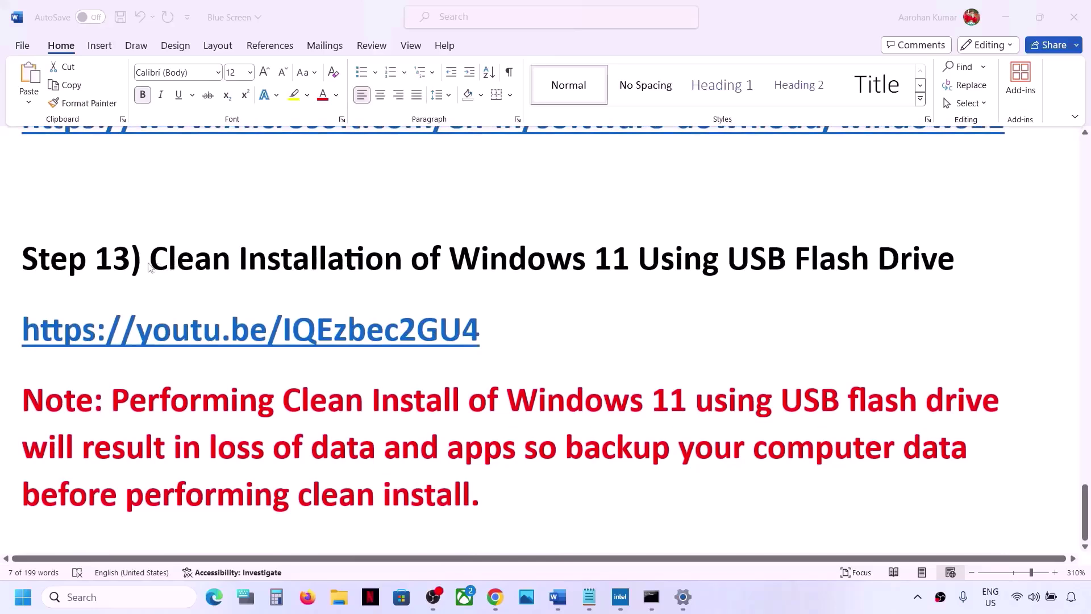
{"action": "left_click", "coordinate": [150, 264]}
{"action": "left_click_drag", "start_coordinate": [155, 263], "coordinate": [965, 264]}
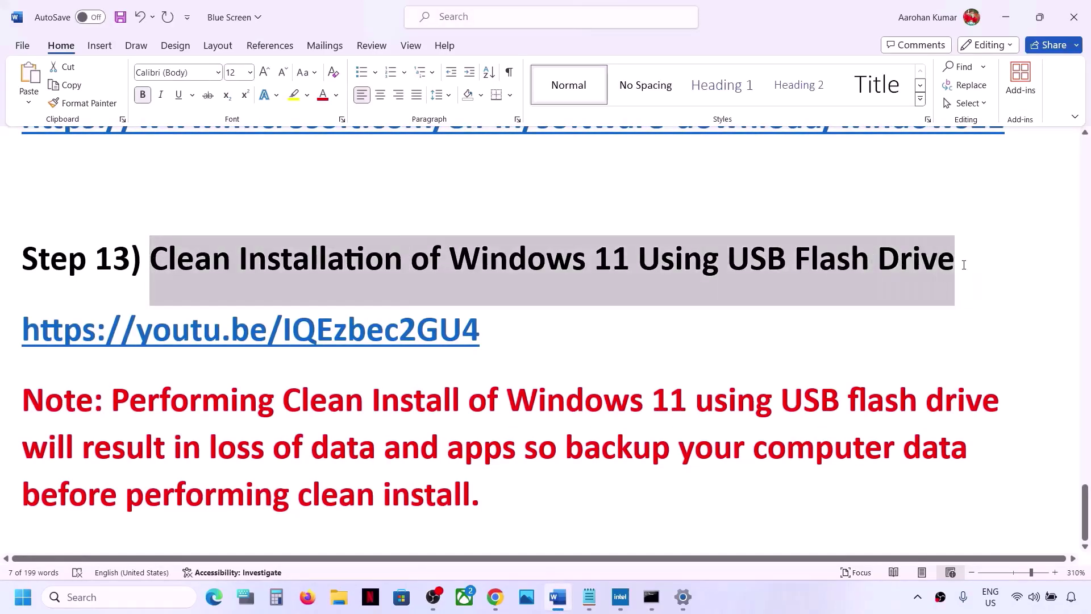